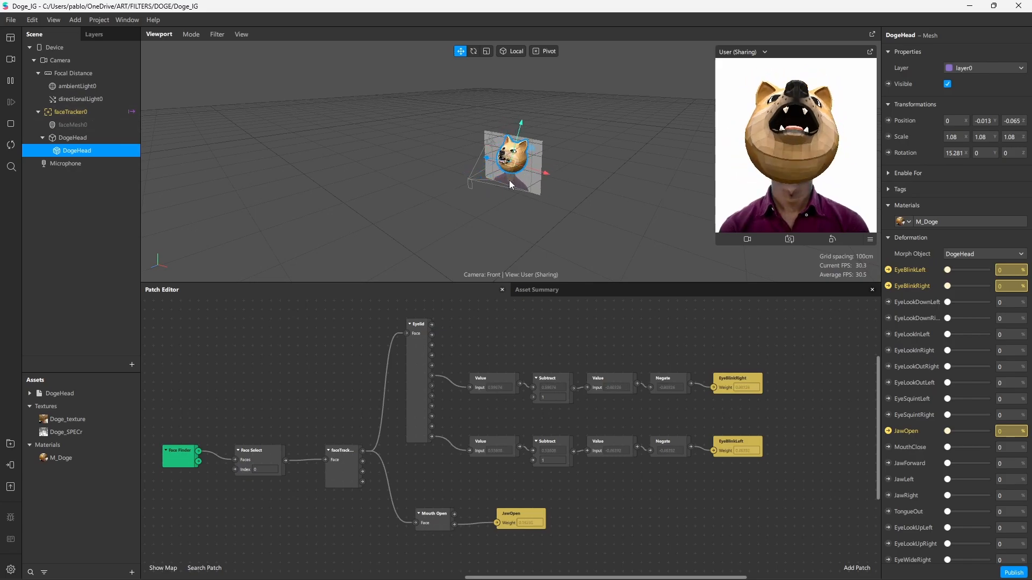
Inspect the face-tracking patches, then move faceTracker0 below Microphone in the Scene panel
scroll(914, 204, "down", 3)
scroll(914, 204, "down", 3)
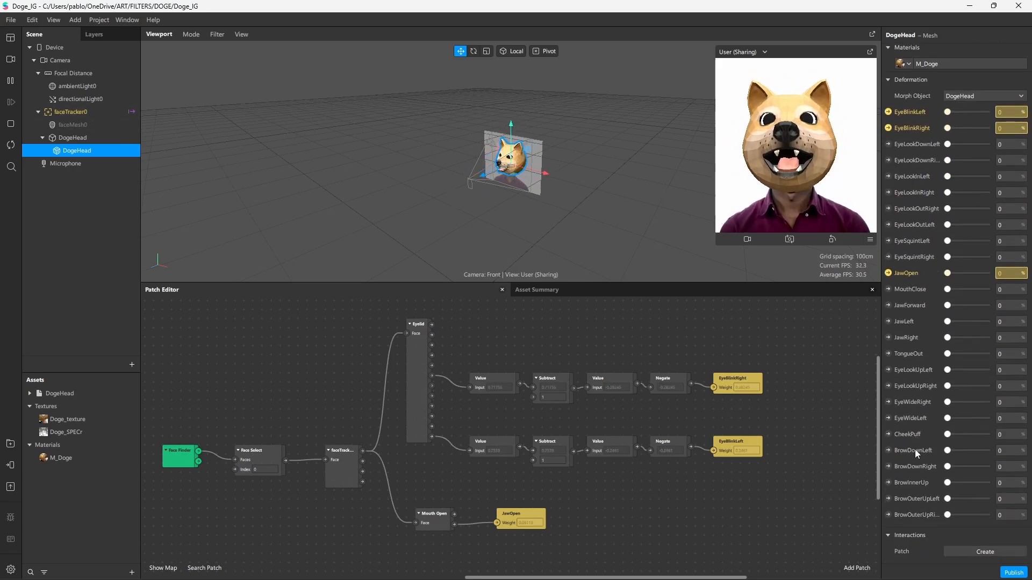
scroll(912, 473, "up", 6)
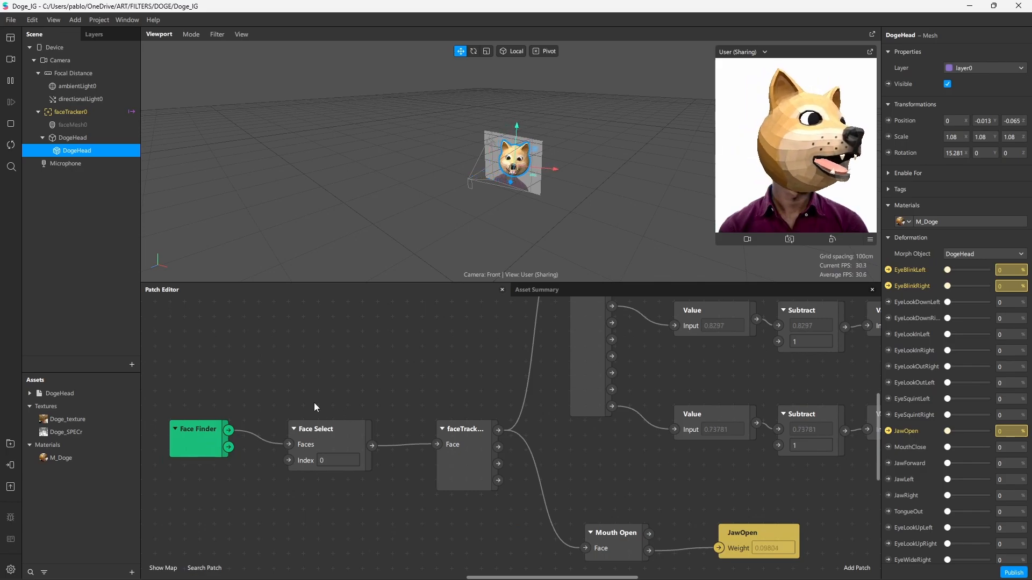
left_click(317, 437)
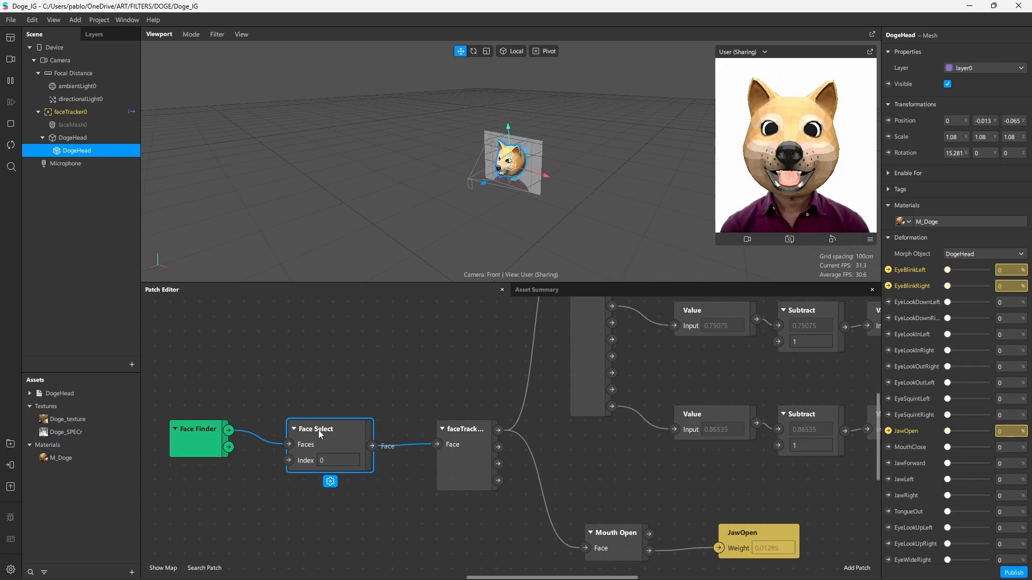
scroll(410, 394, "right", 1)
scroll(411, 393, "down", 1)
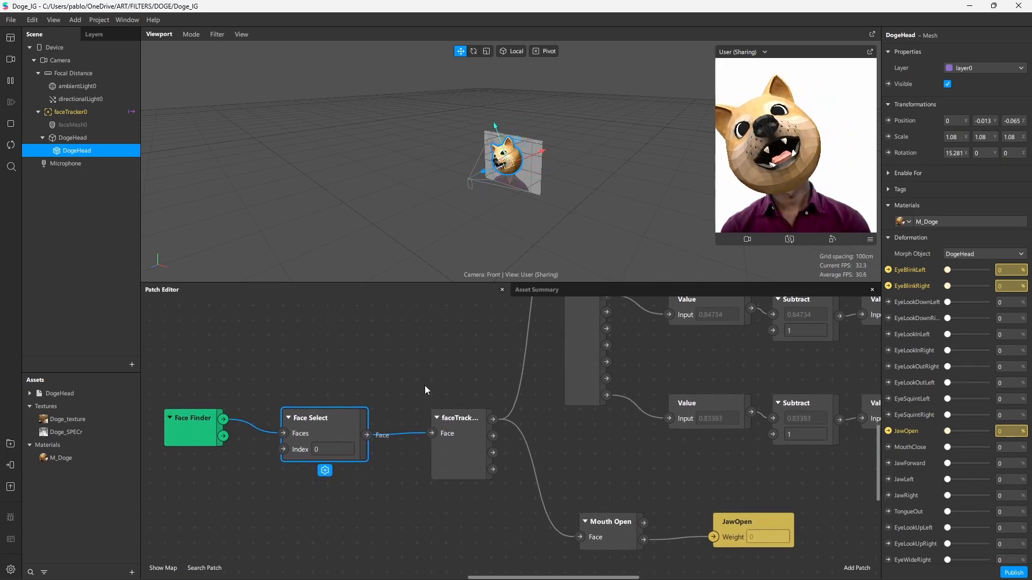
left_click_drag(215, 360, 462, 446)
left_click(439, 343)
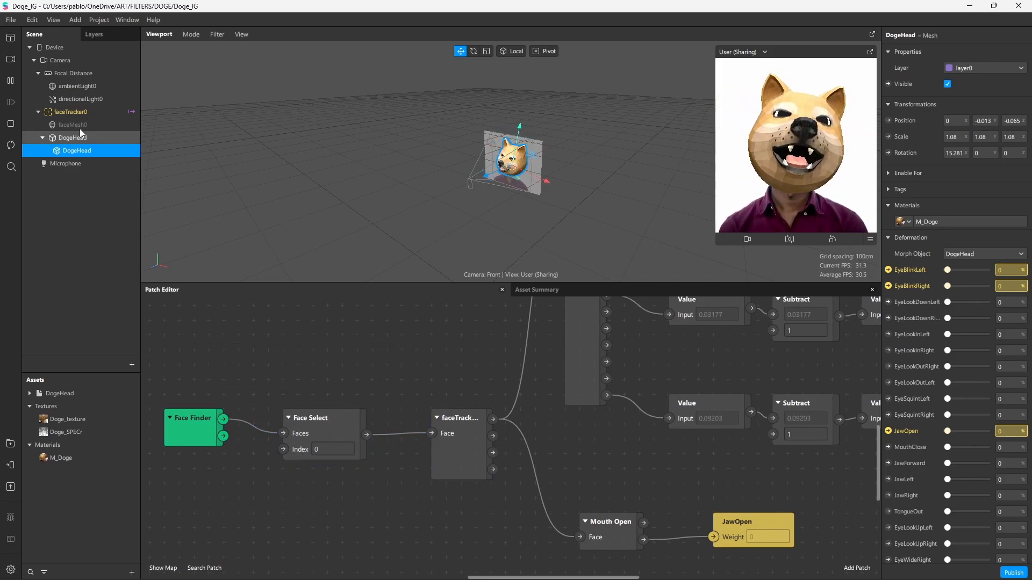
left_click_drag(66, 118, 242, 348)
Nudge the Eyelid patch slightly down in the patch graph
scroll(361, 387, "right", 5)
scroll(361, 387, "up", 4)
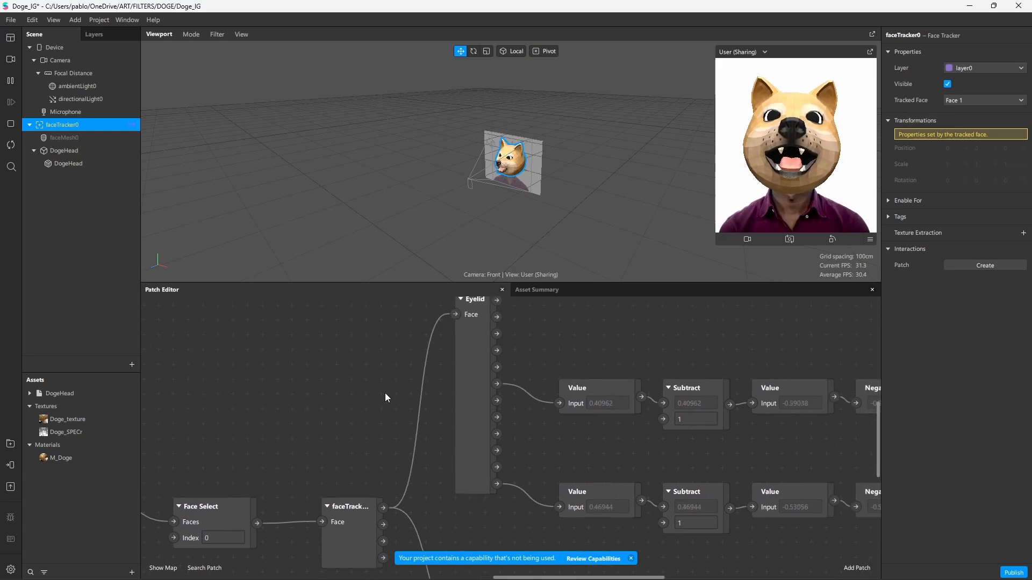
scroll(379, 398, "right", 4)
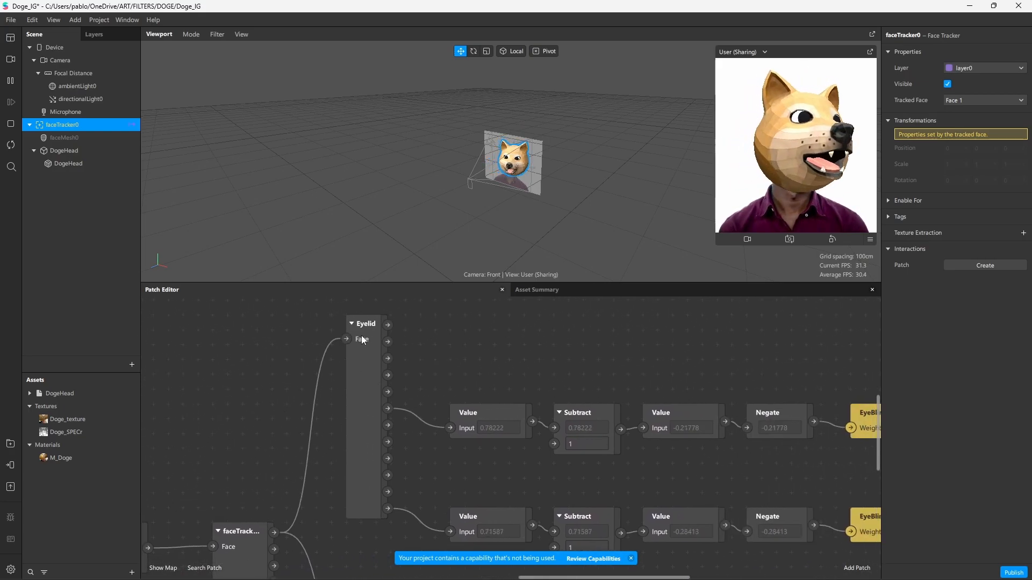
left_click(321, 328)
left_click_drag(321, 328, 311, 337)
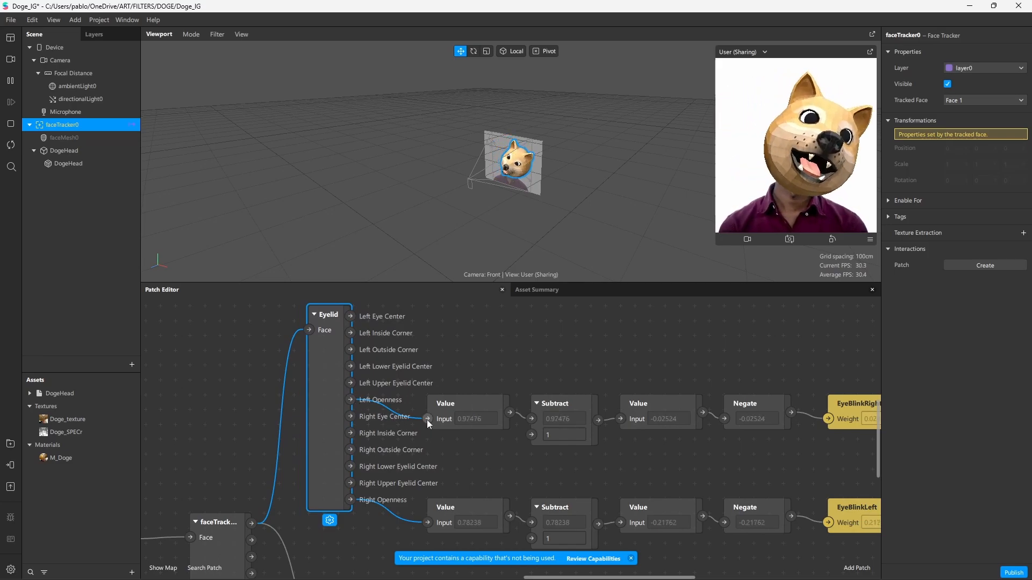
Delete the EyeBlinkRight patch after the top Subtract–Value–Negate chain and select DogeHead
middle_click_drag(480, 369, 428, 376)
left_click_drag(485, 354, 716, 454)
middle_click_drag(602, 356, 578, 354)
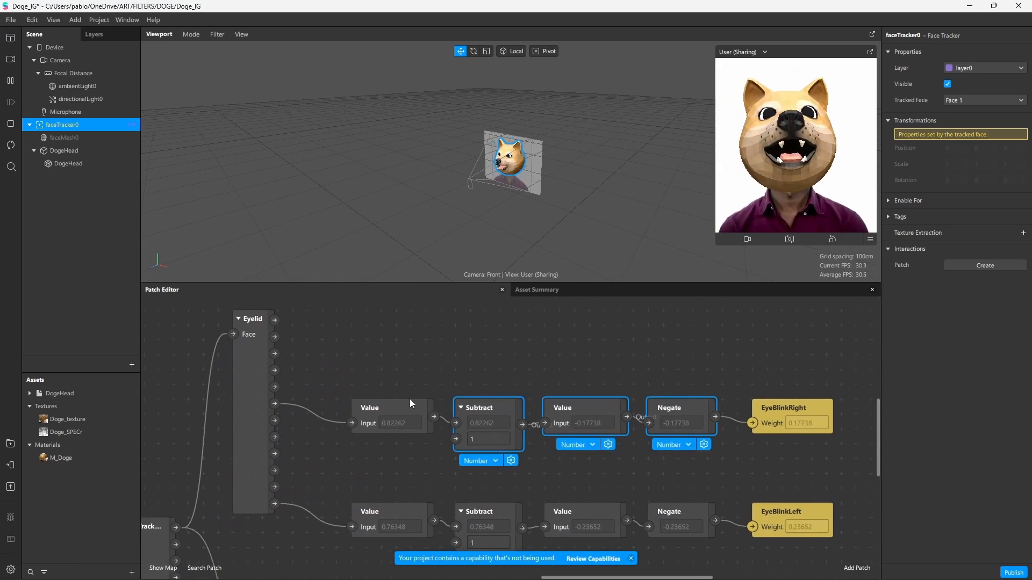
left_click(774, 407)
key("Delete")
left_click(115, 163)
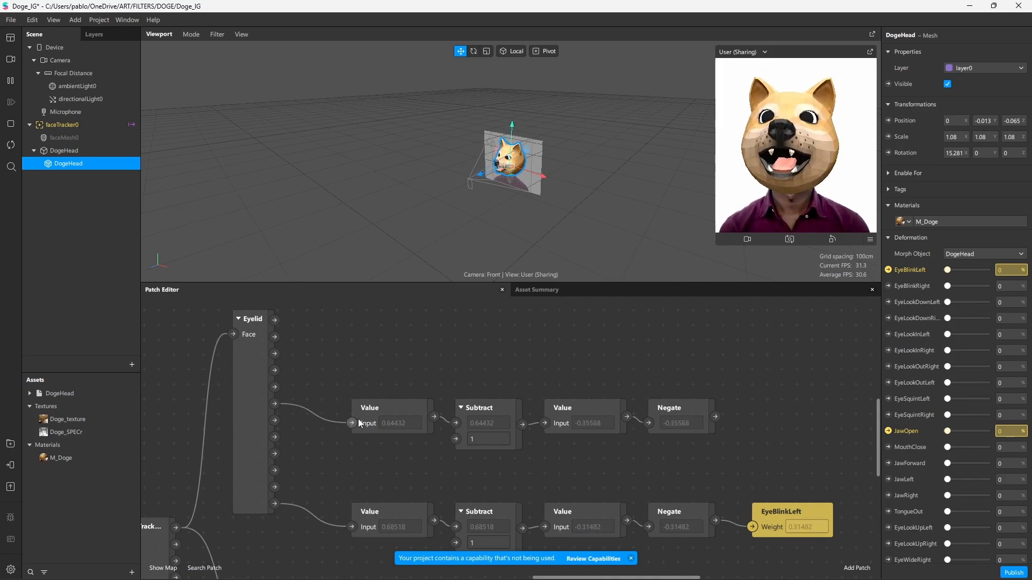
Create an EyeBlinkRight patch and temporarily wire Eyelid's Left Openness into its weight
left_click(888, 286)
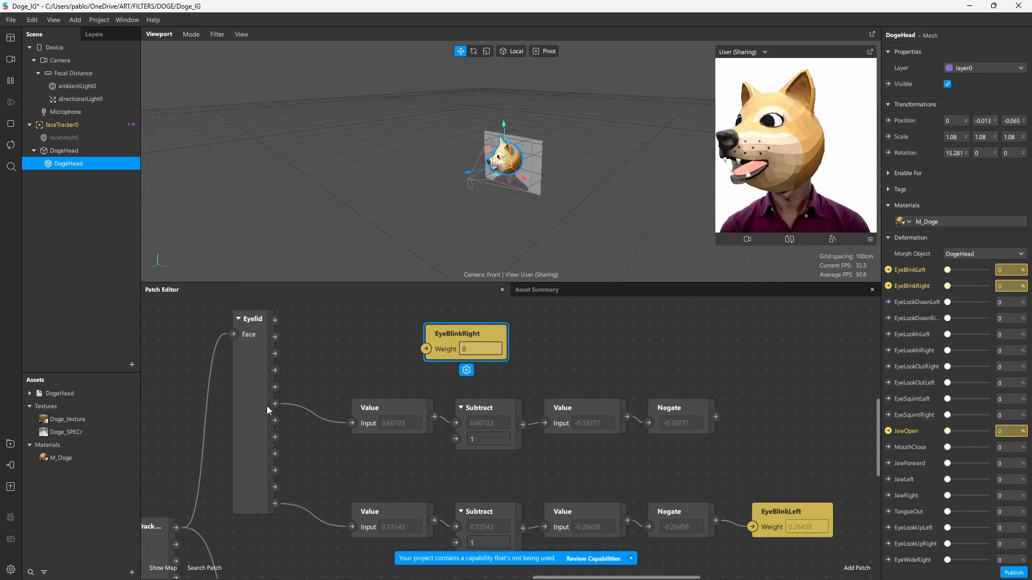
left_click_drag(275, 405, 427, 350)
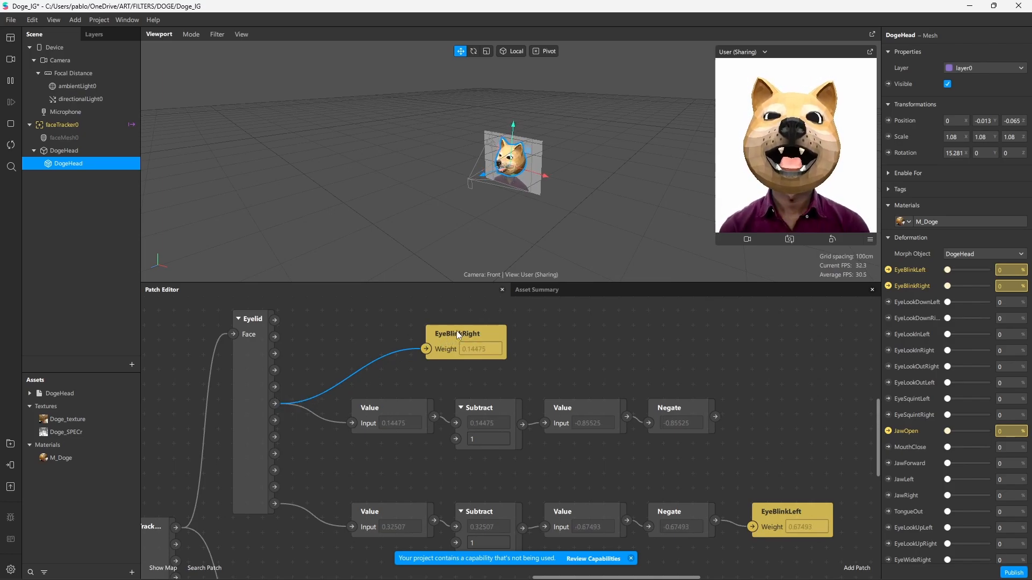
left_click_drag(372, 416, 357, 401)
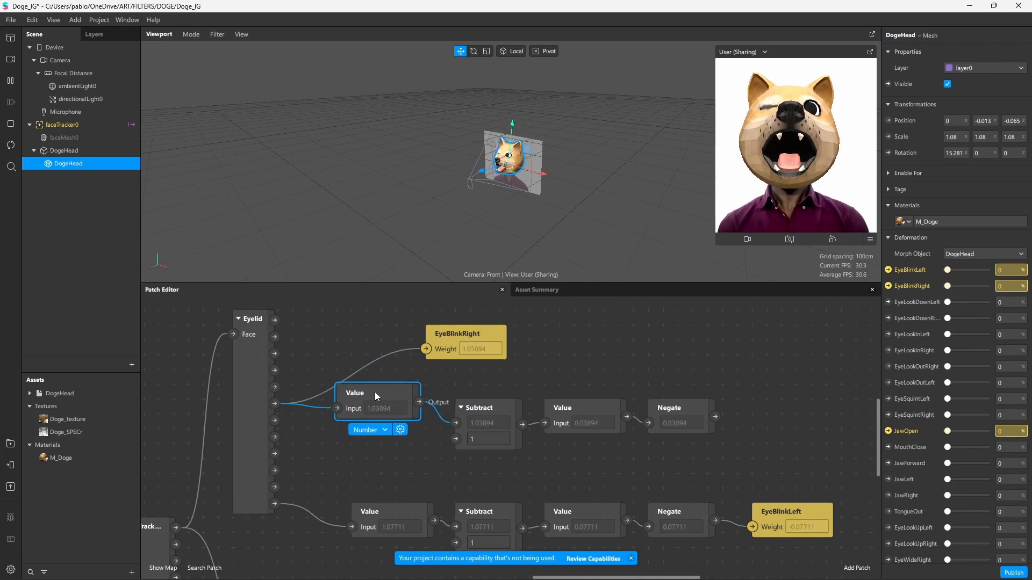
left_click(486, 410)
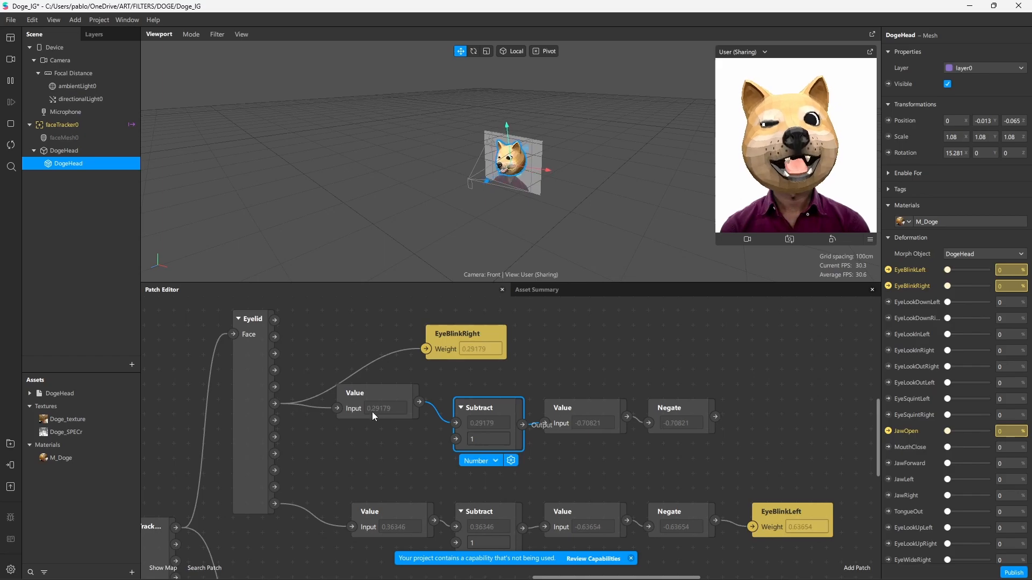
left_click(471, 435)
Tidy the upper Value–Subtract–Negate chain and feed Negate's output into EyeBlinkRight's weight
scroll(481, 443, "right", 2)
left_click(637, 405)
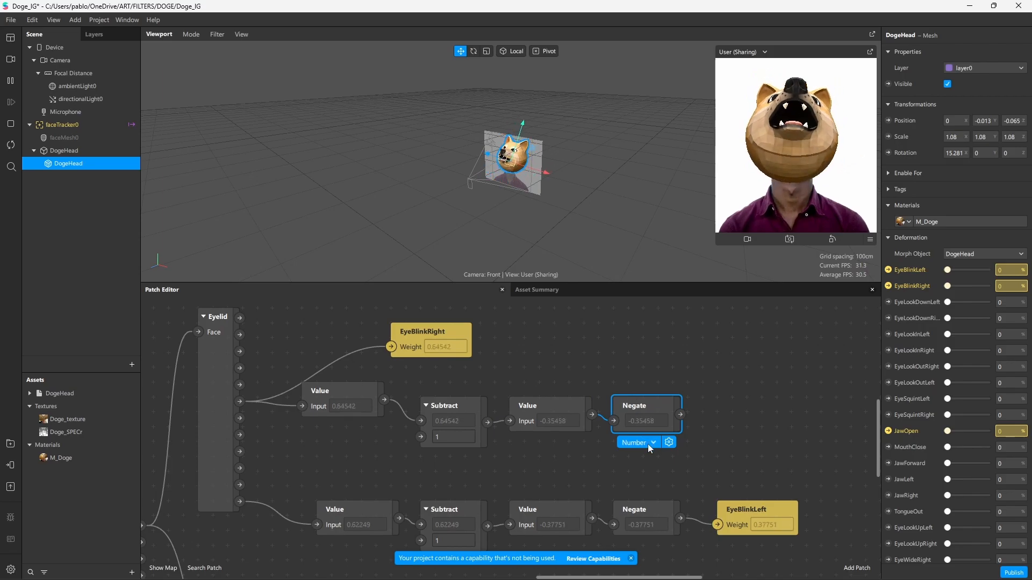
mouse_move(543, 404)
left_mouse_down()
mouse_move(537, 420)
mouse_move(537, 406)
left_mouse_up()
left_click(351, 395)
left_click_drag(448, 406, 434, 406)
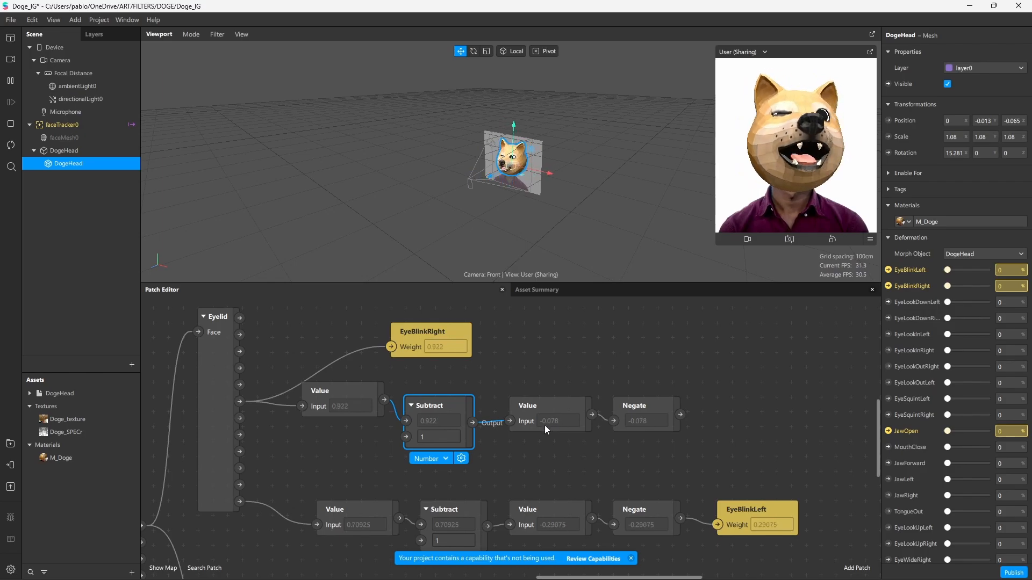
left_click(646, 405)
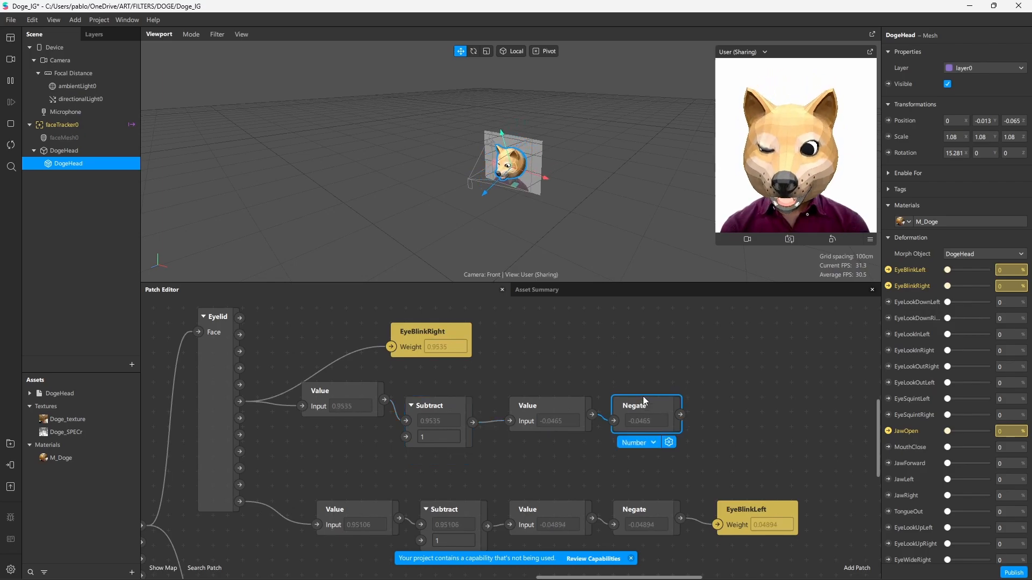
left_click_drag(425, 336, 718, 407)
left_click(737, 399)
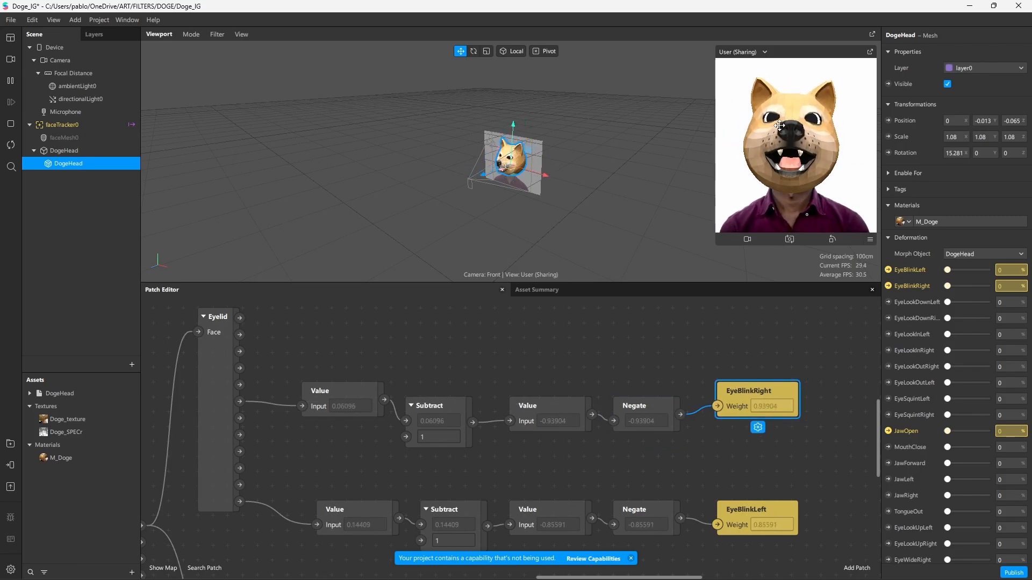
Check the Mouth Open to JawOpen link, then show M_Doge's Standard shader and Alpha blend settings
scroll(404, 432, "down", 2)
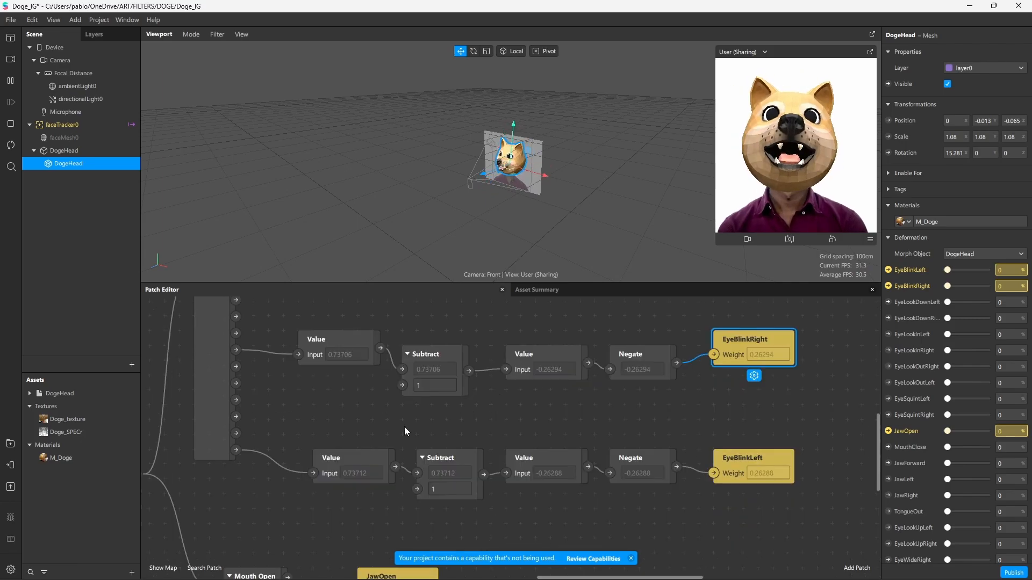
scroll(695, 449, "down", 5)
scroll(420, 430, "left", 5)
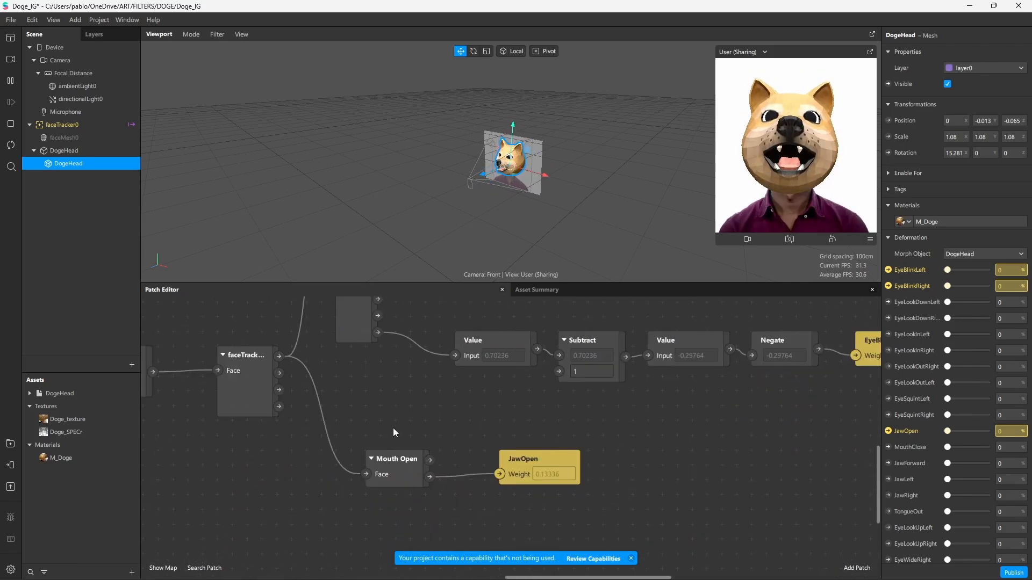
left_click(398, 470)
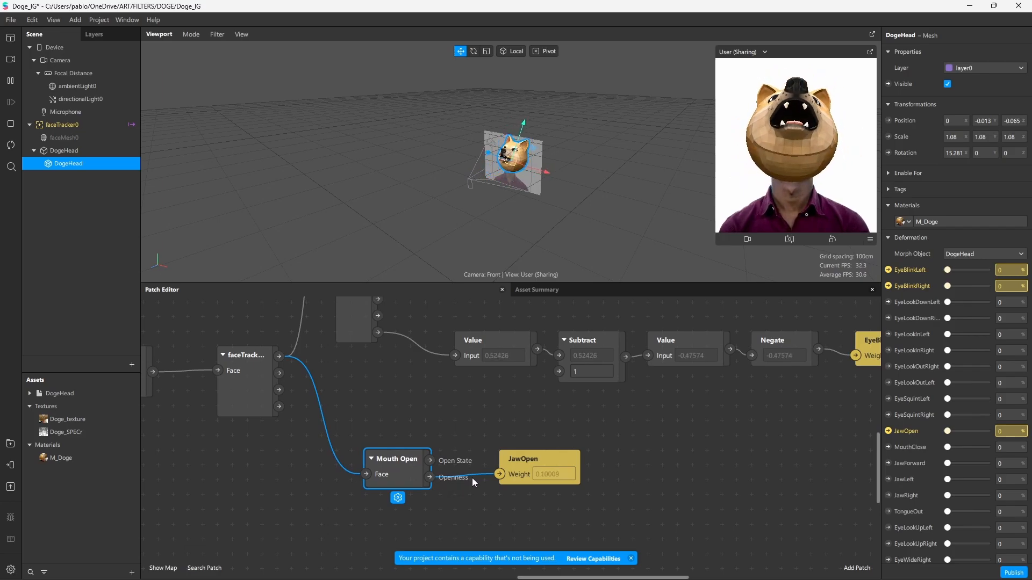
left_click(514, 457)
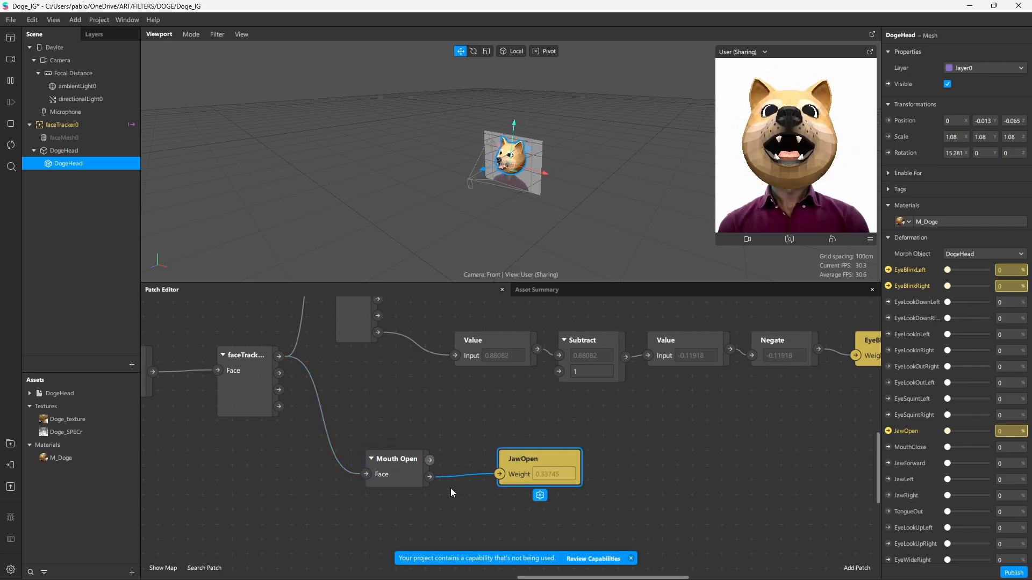
scroll(497, 474, "down", 5)
left_click(61, 458)
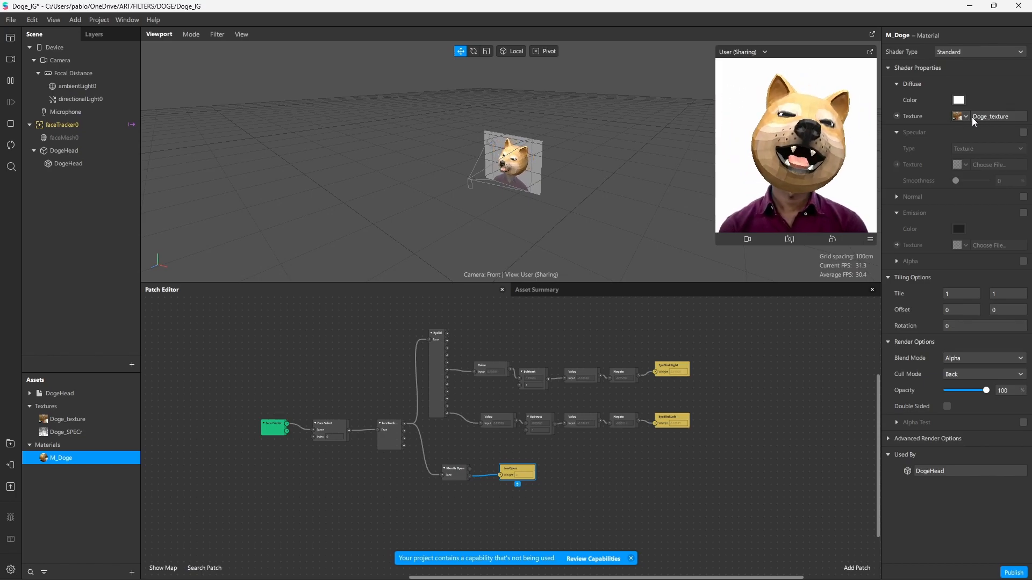
Leave Doge_texture's iOS compression at None and view the 6.3 MB / 3.0 MB Asset Summary
left_click(87, 421)
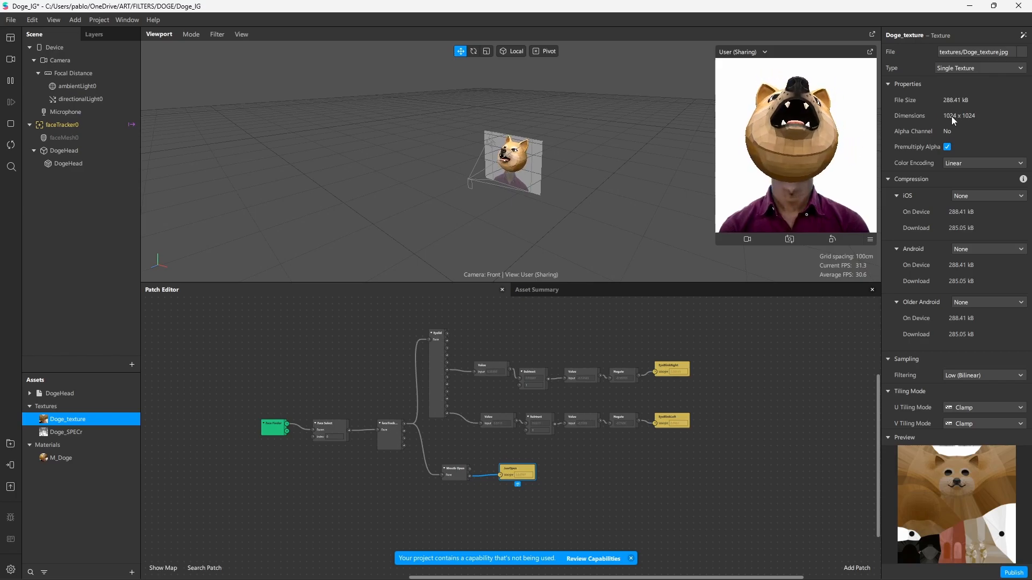
left_click(988, 196)
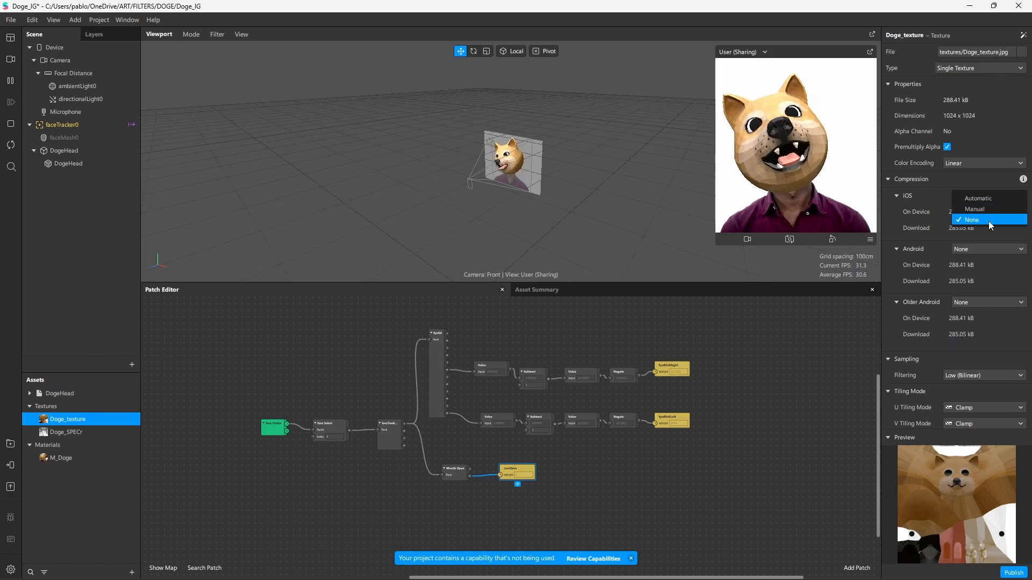
left_click(988, 220)
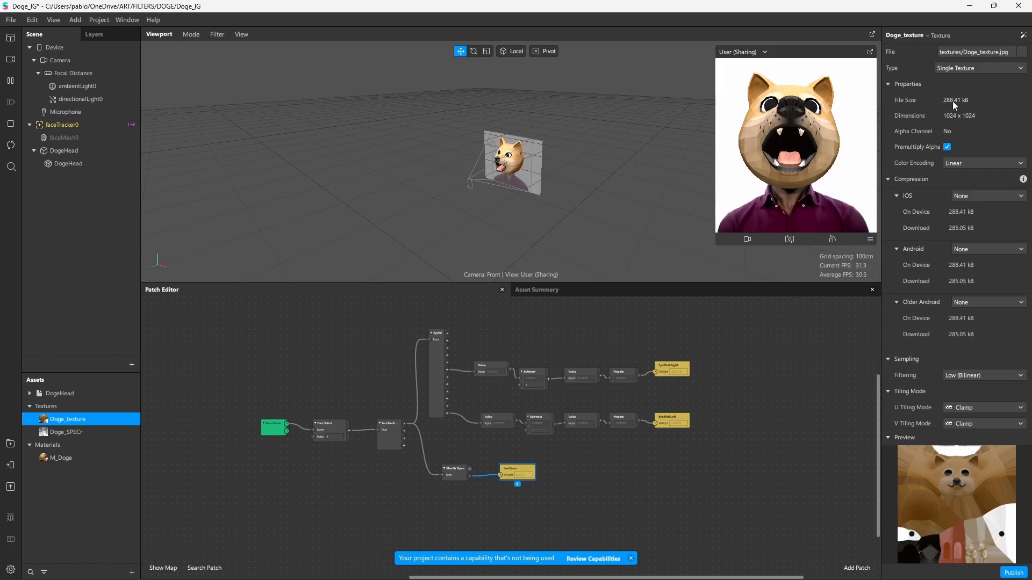
left_click(562, 291)
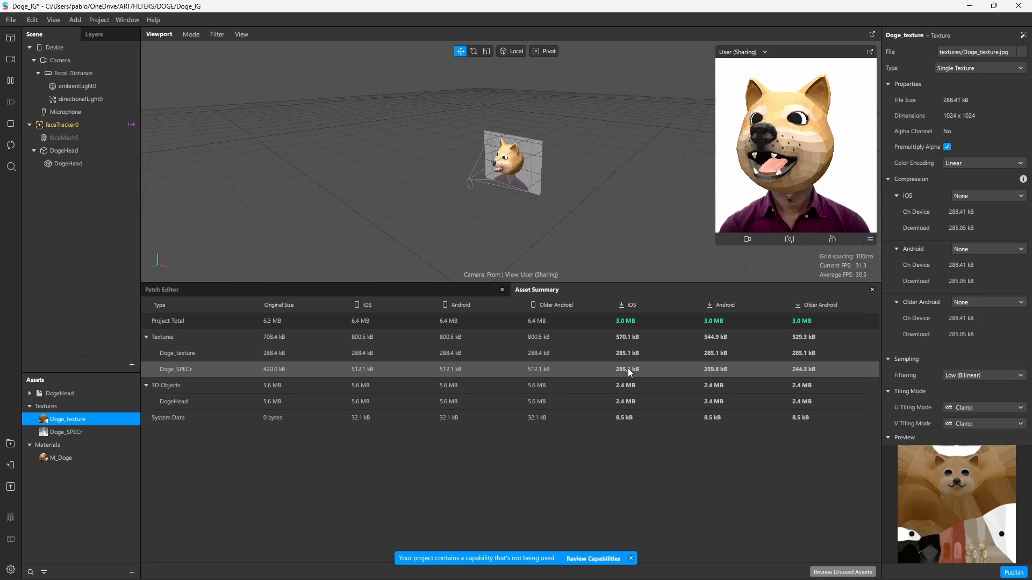
Delete the Doge_SPECr texture, dropping the project total to 5.9 MB
left_click(108, 431)
key("Delete")
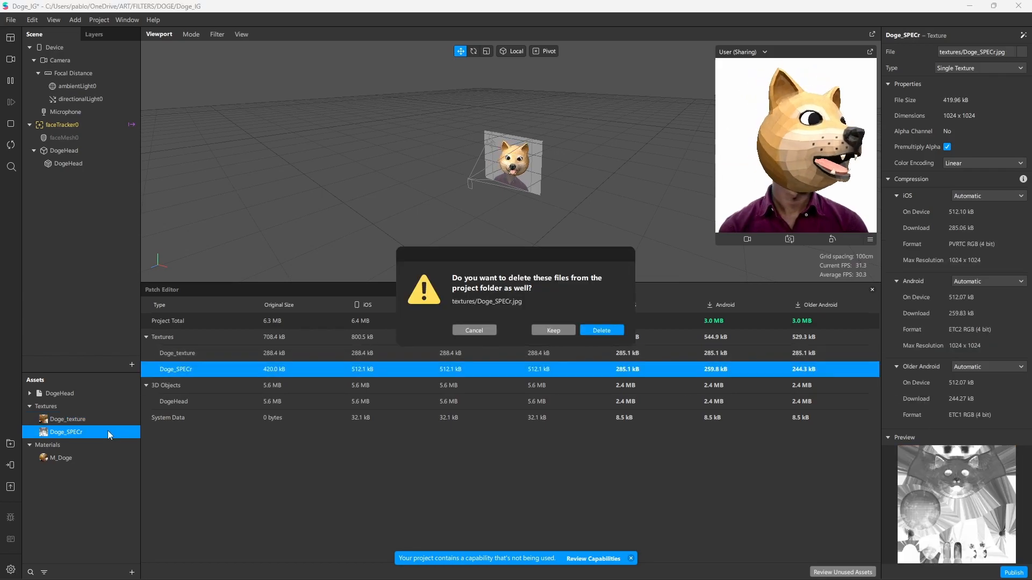
left_click(606, 332)
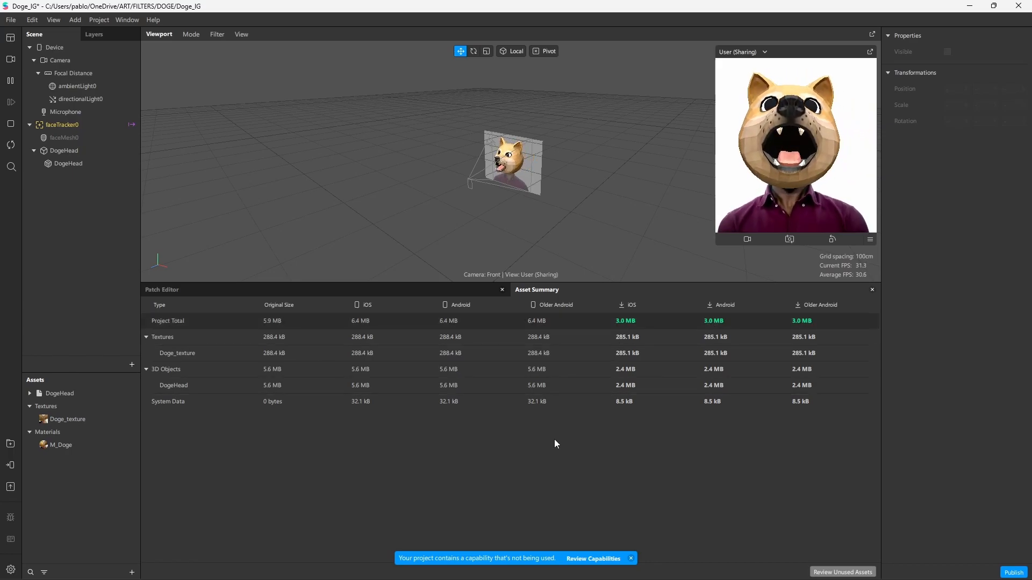
left_click(162, 290)
Adjust ambientLight0's intensity slider slightly and check directionalLight0's settings
scroll(474, 196, "up", 5)
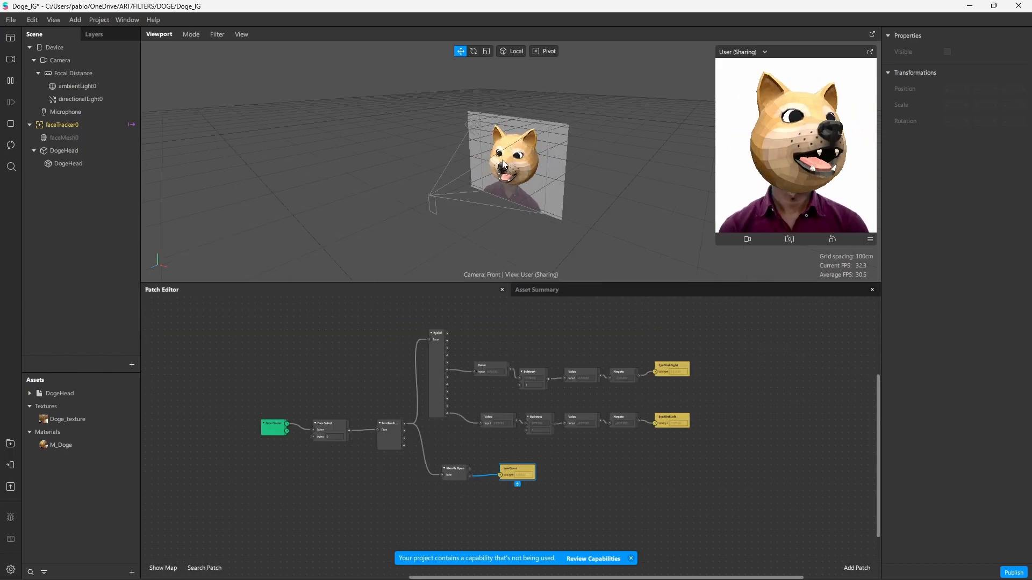
left_click(93, 86)
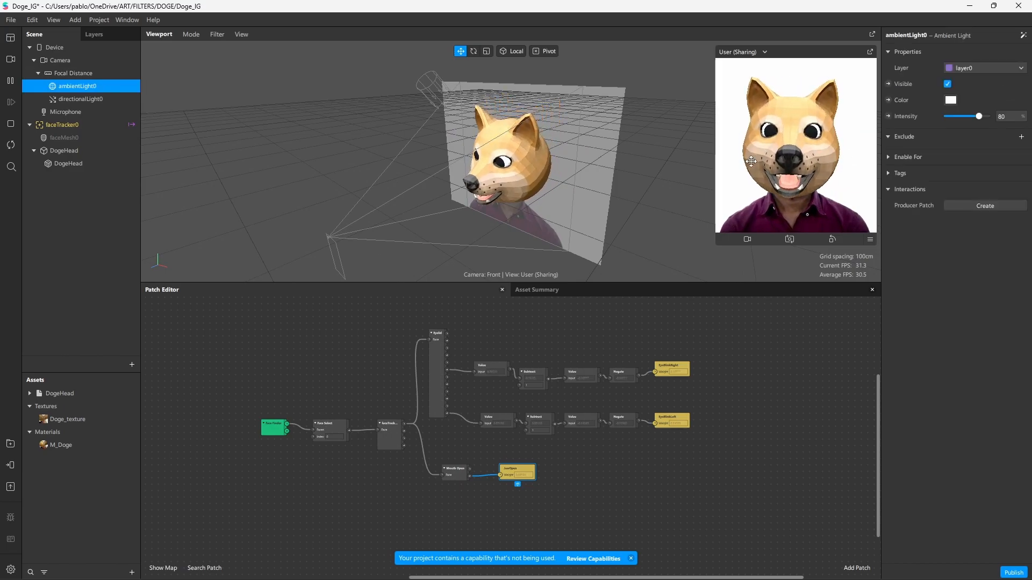
left_click_drag(979, 117, 980, 120)
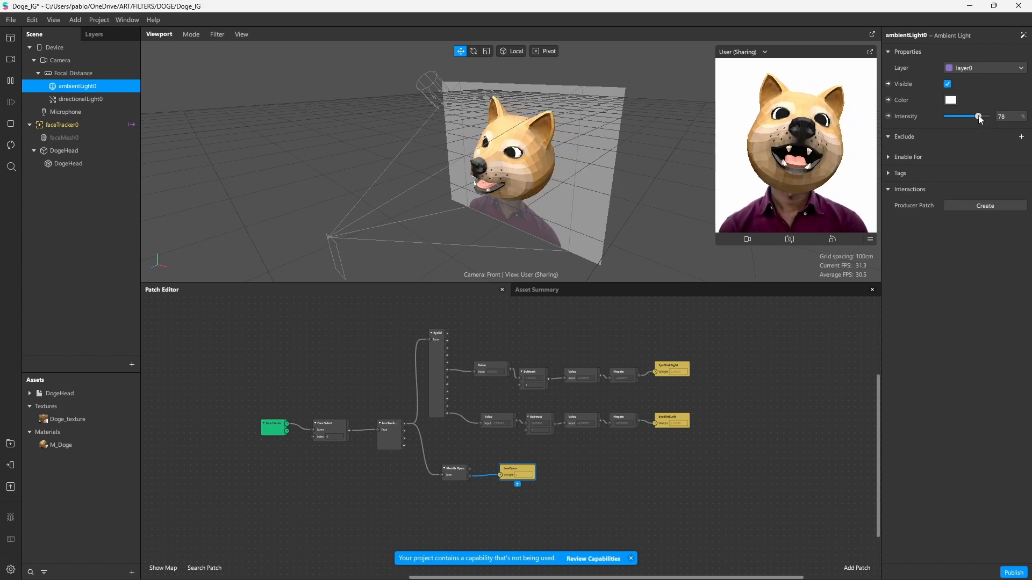
left_click(93, 100)
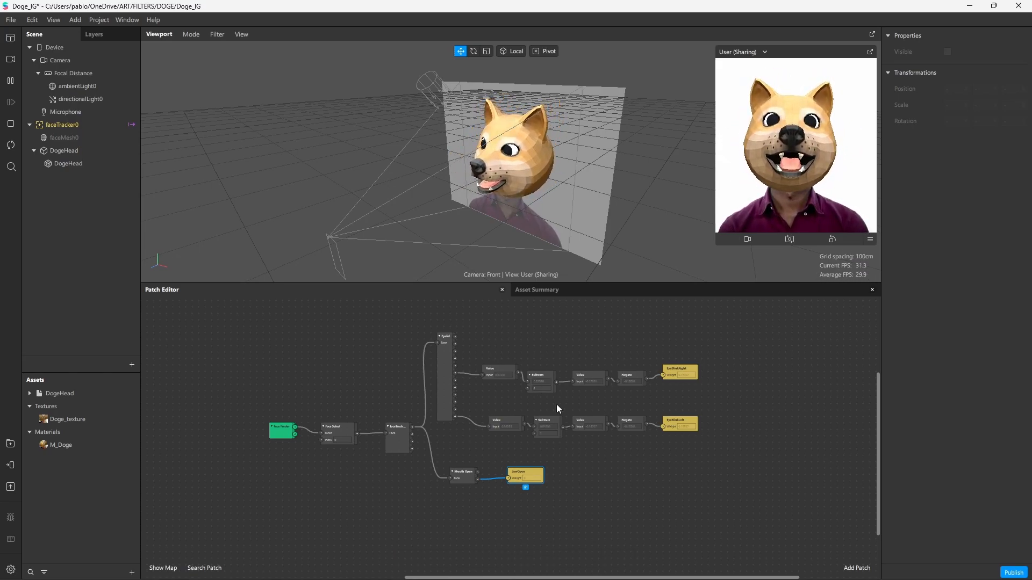
Select the DogeHead mesh to review its EyeBlinkLeft, EyeBlinkRight and JawOpen morphs
middle_click_drag(547, 330, 546, 336)
scroll(507, 343, "up", 1)
scroll(508, 344, "down", 1)
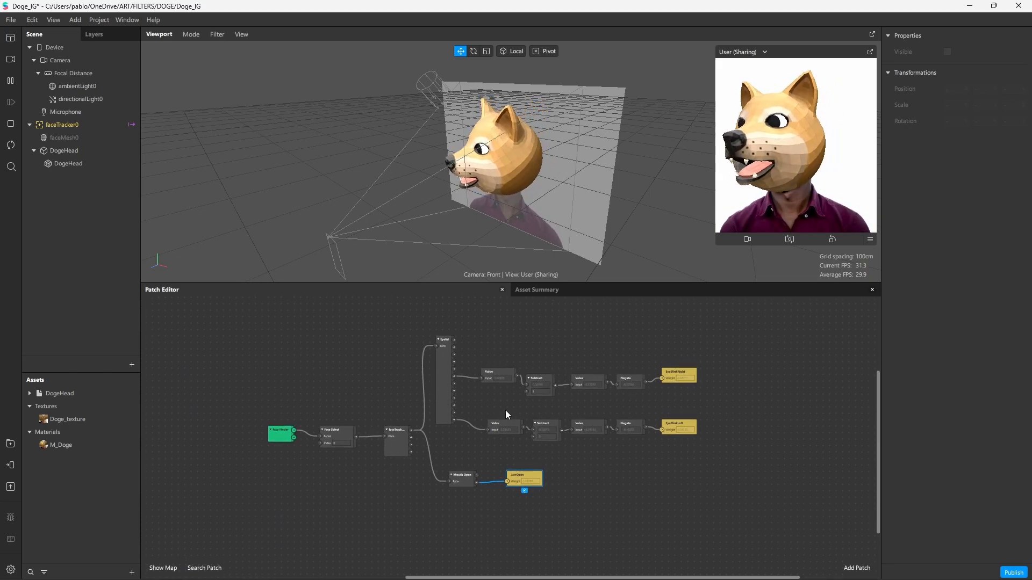
left_click(65, 163)
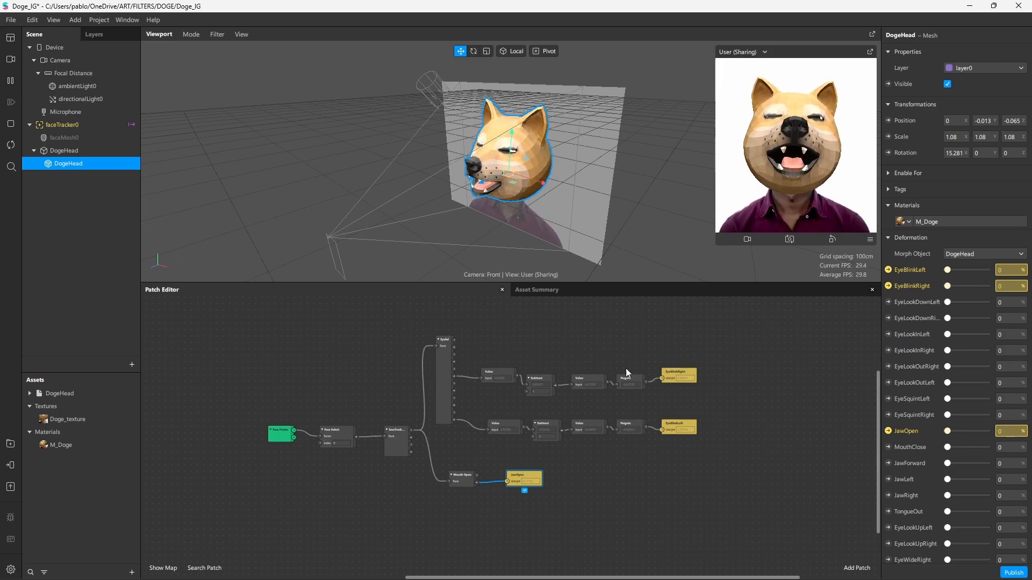
Try Physically-Based shading on M_Doge, then select and frame the DogeHead mesh
left_click(59, 445)
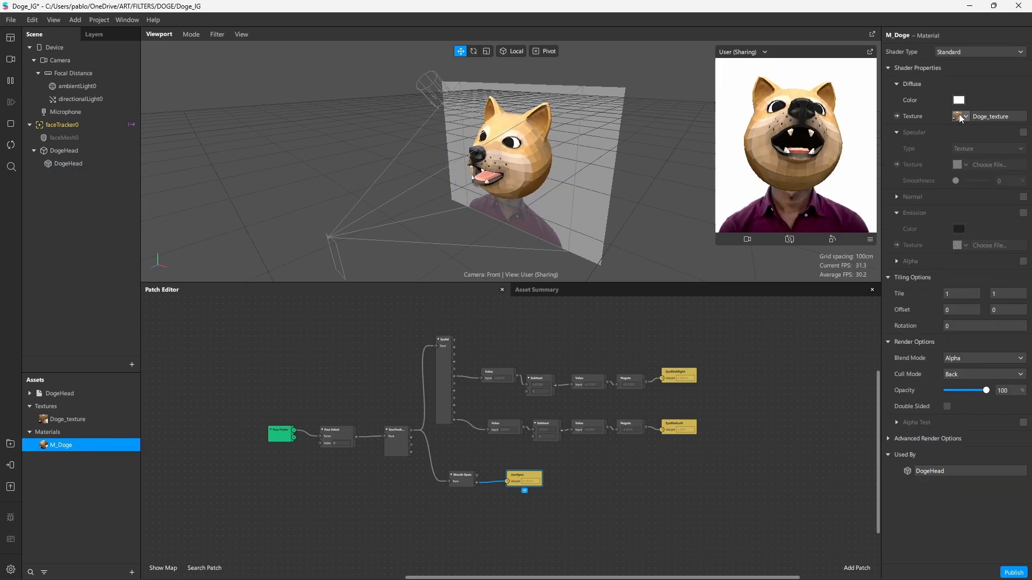
left_click(963, 54)
left_click(986, 74)
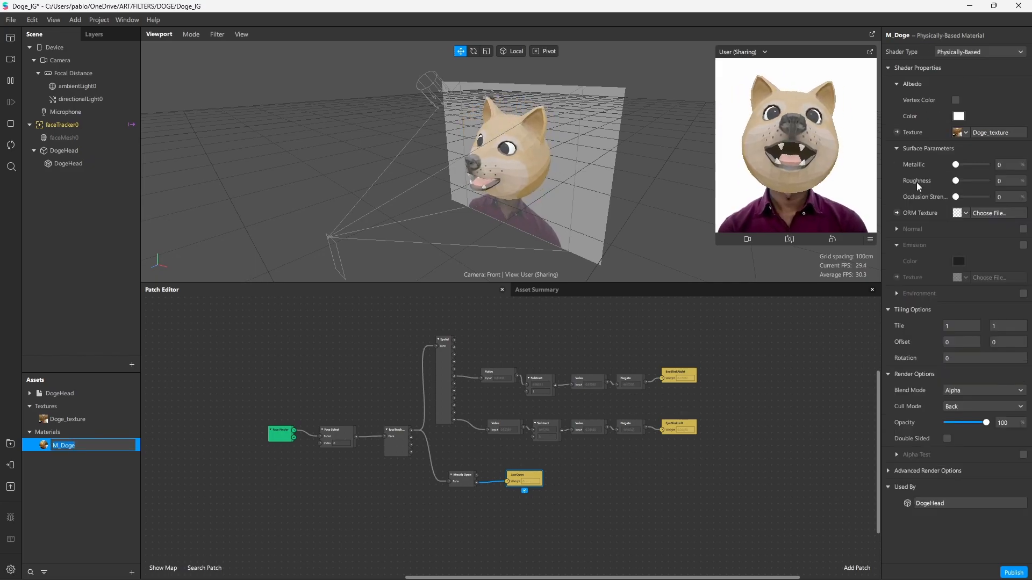
key("Return")
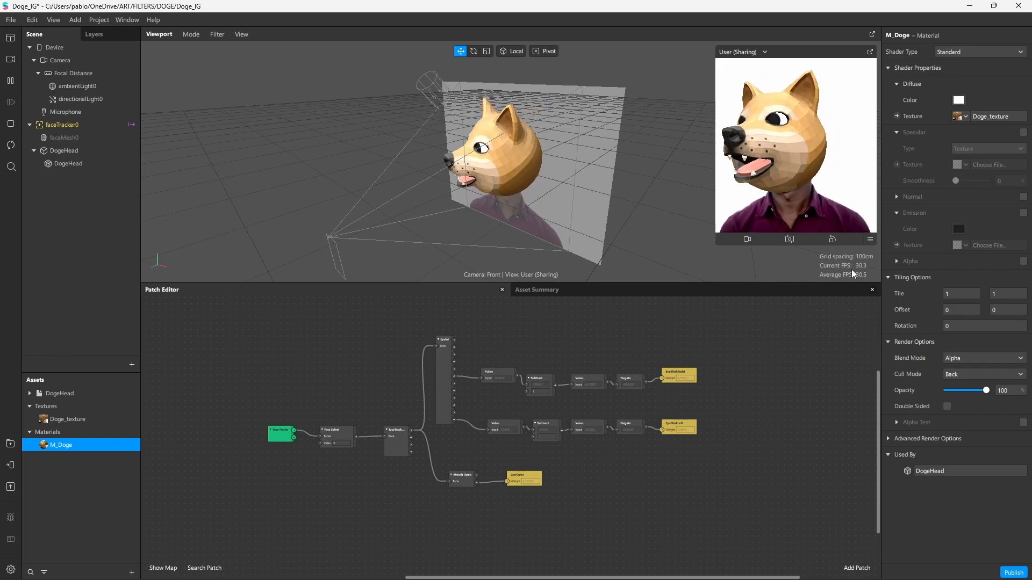
double_click(519, 181)
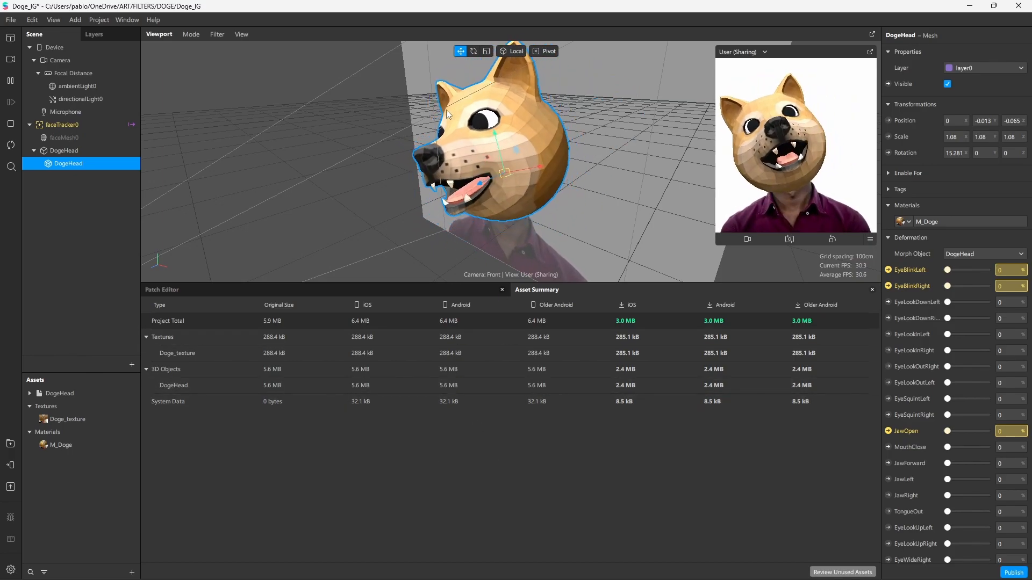
Check Doge_texture's size and compression, then move the Eyelid patch up to reveal its outputs
left_click(177, 353)
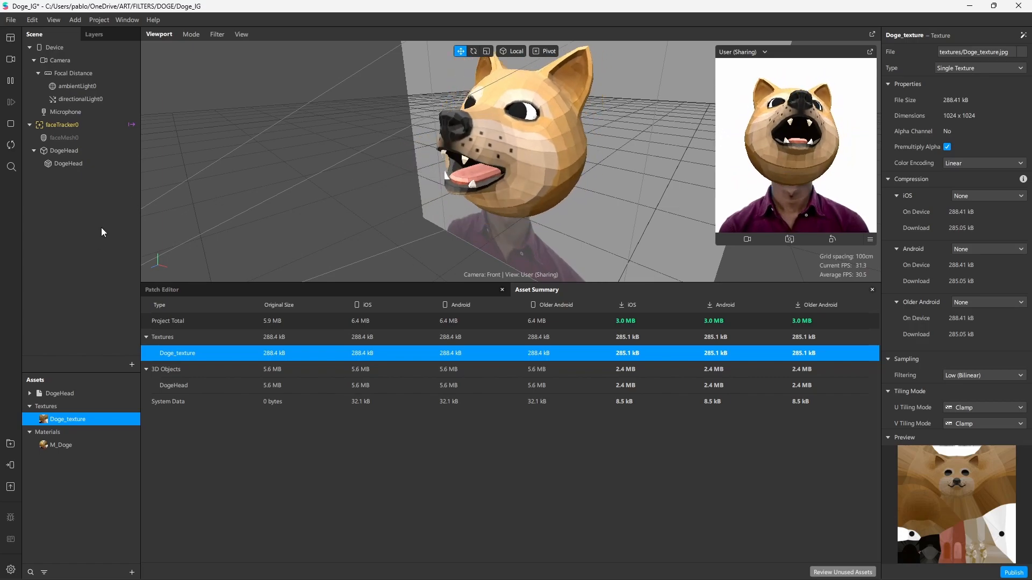
key("ctrl+shift+p")
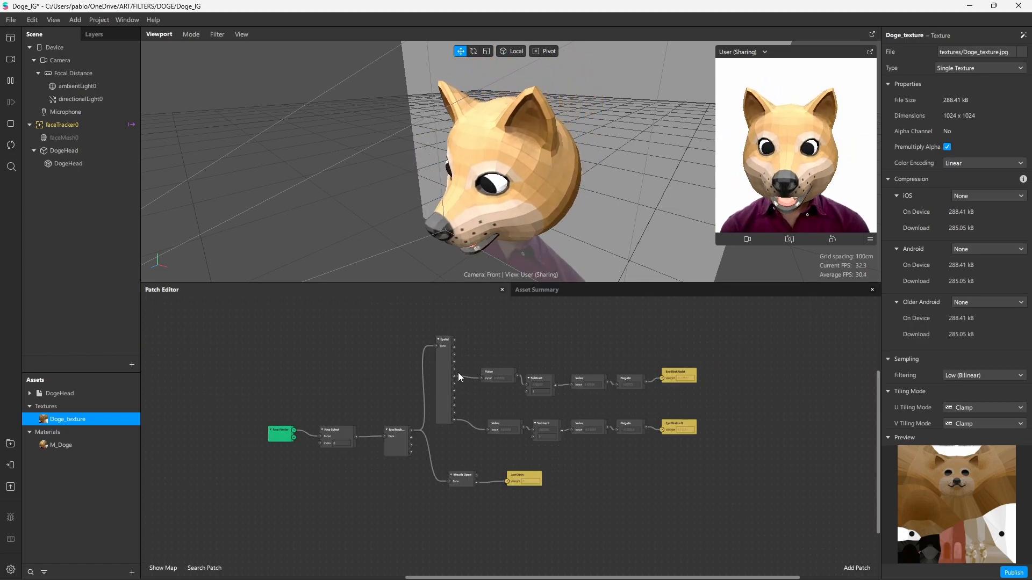
scroll(484, 381, "up", 2)
mouse_move(439, 373)
left_mouse_down()
mouse_move(444, 395)
mouse_move(439, 352)
left_mouse_up()
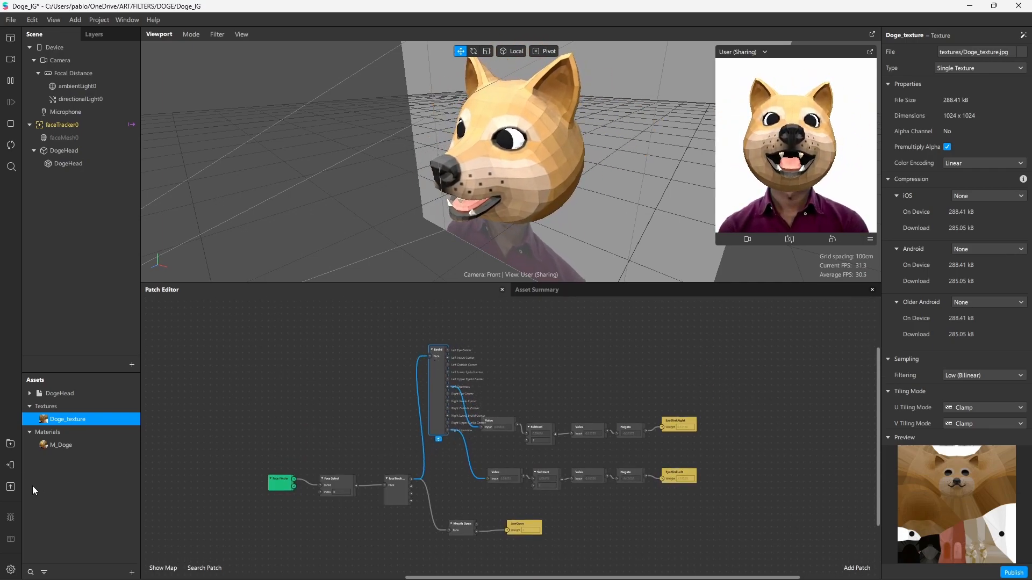
Scroll through the full View All list of Blocks in the AR Library
left_click(10, 444)
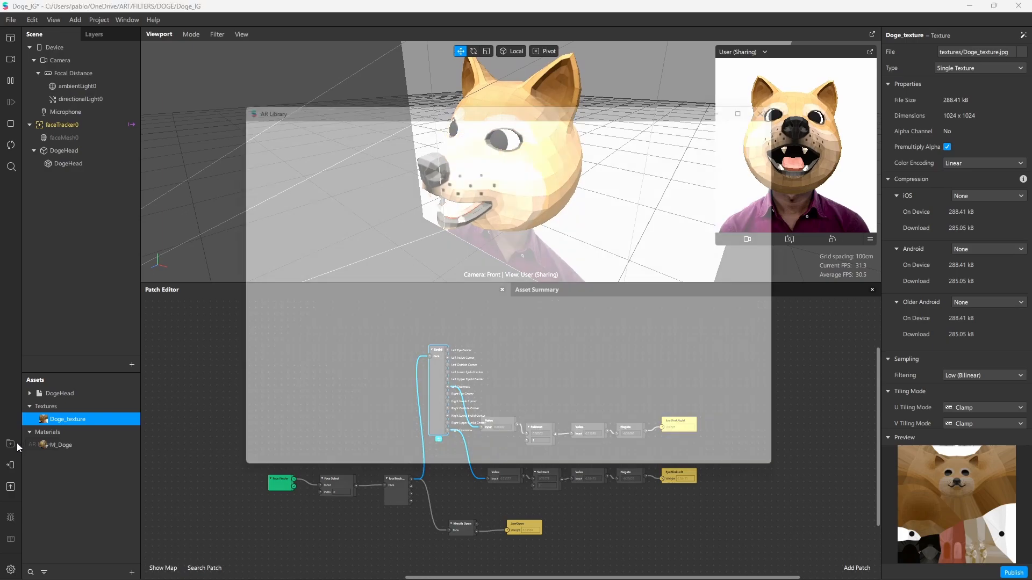
left_click(282, 254)
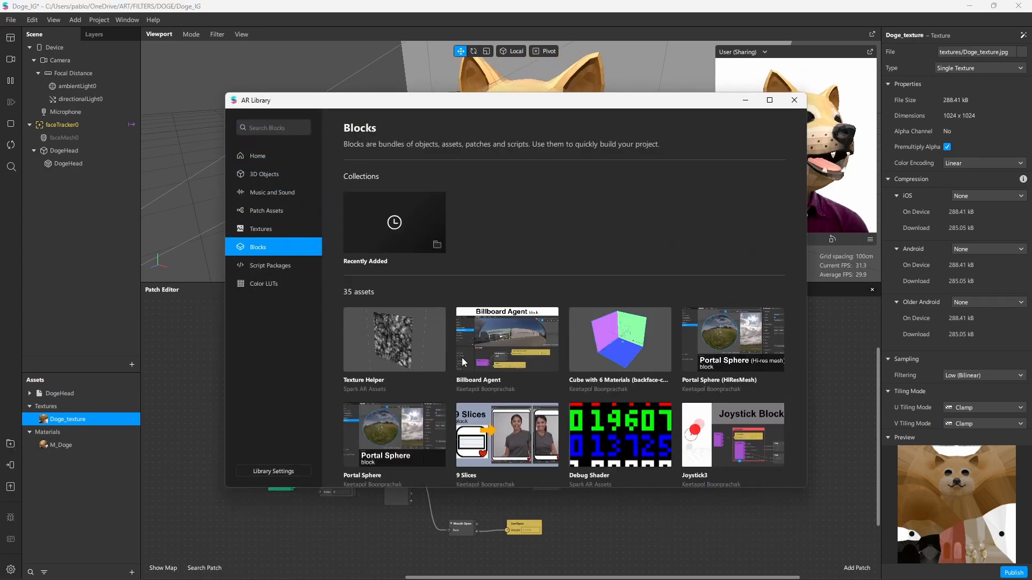
scroll(458, 342, "down", 5)
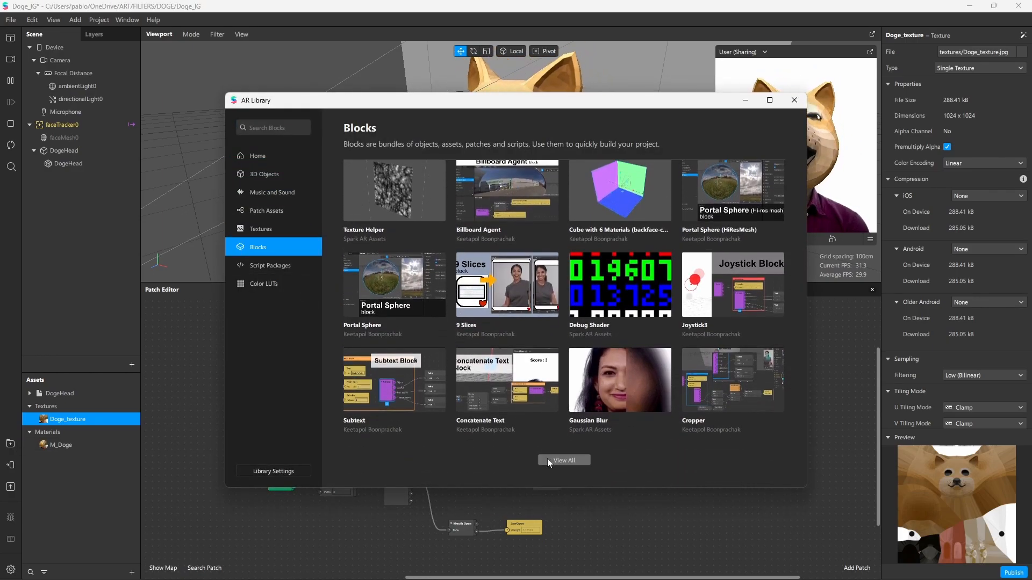
left_click(548, 461)
scroll(407, 365, "down", 3)
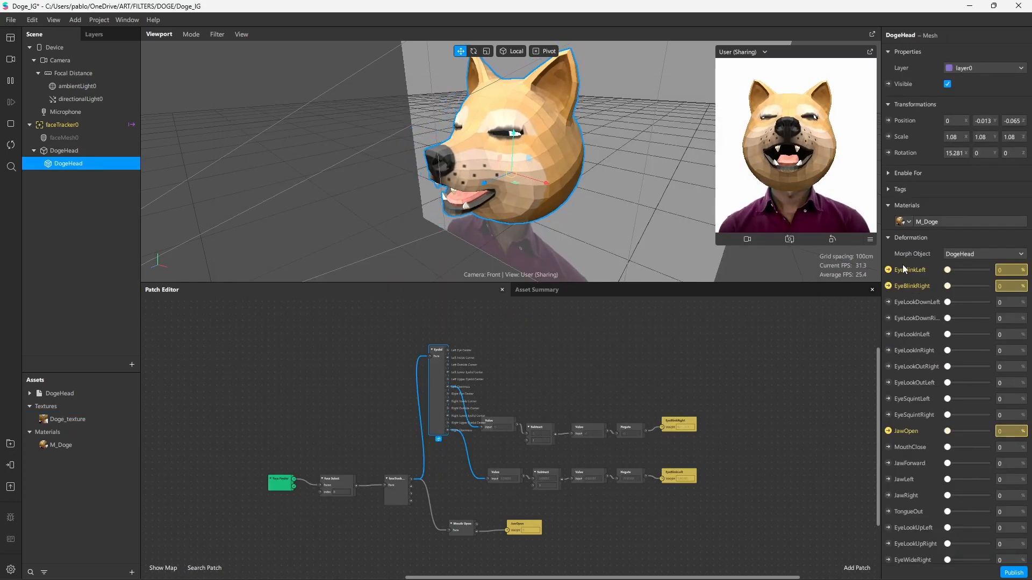
scroll(902, 265, "down", 3)
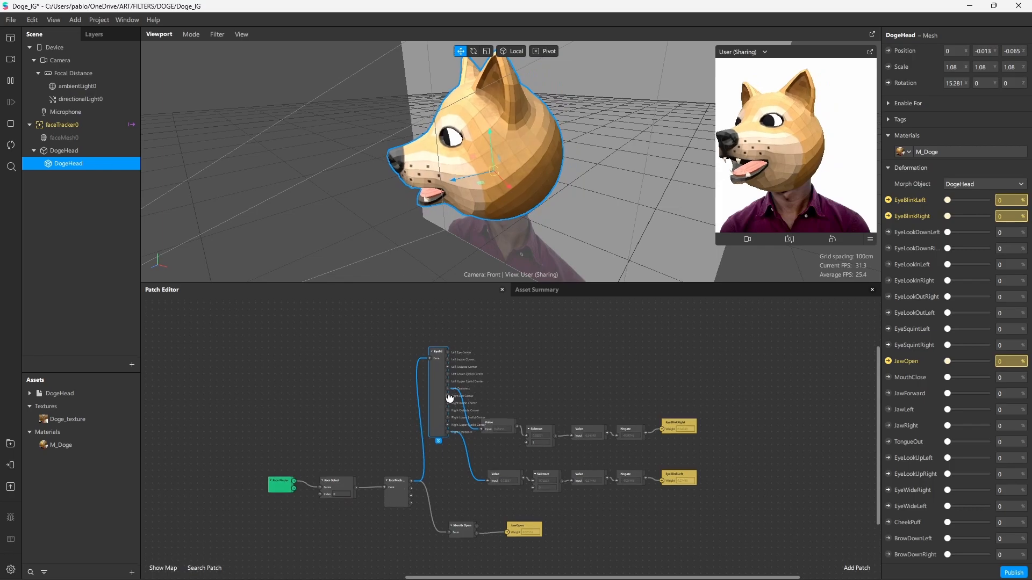
scroll(450, 398, "up", 2)
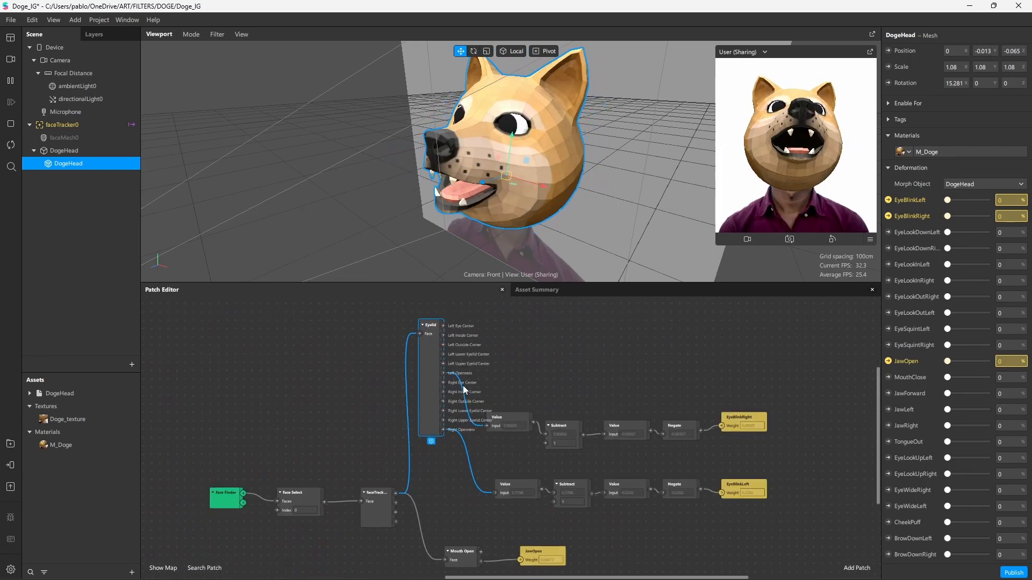
scroll(445, 379, "up", 1)
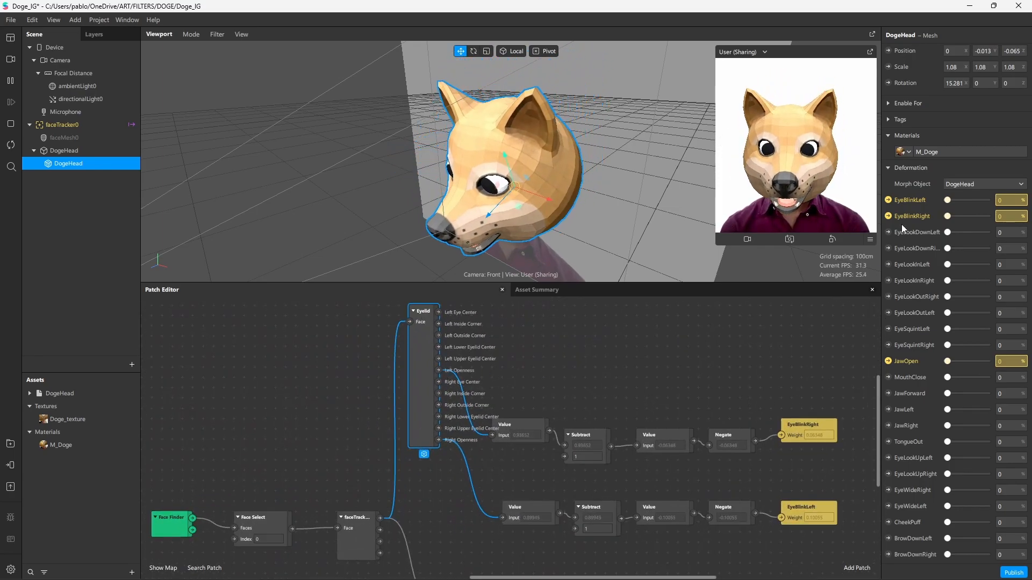
scroll(911, 370, "down", 4)
scroll(911, 363, "up", 6)
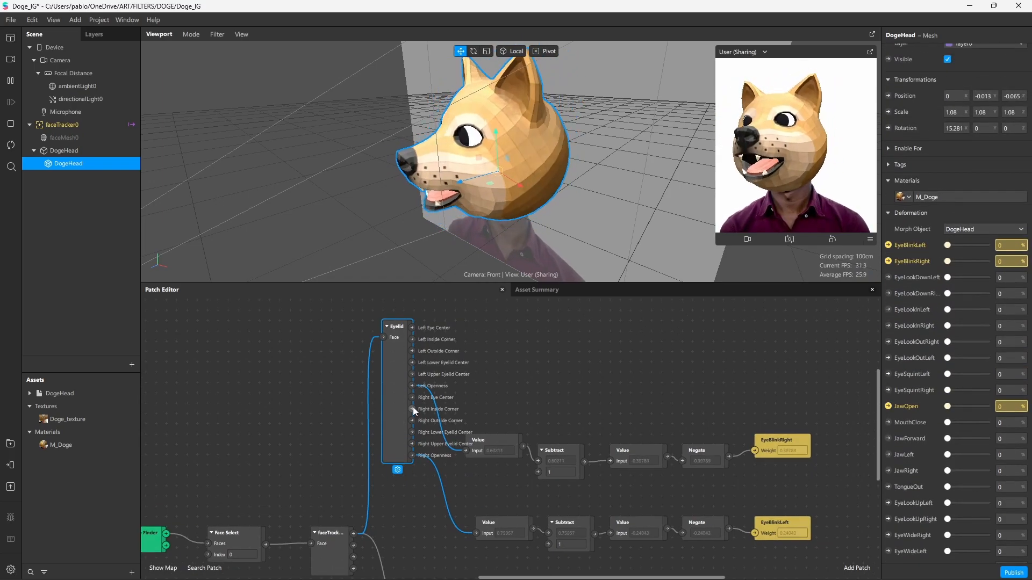
left_click_drag(547, 383, 566, 363)
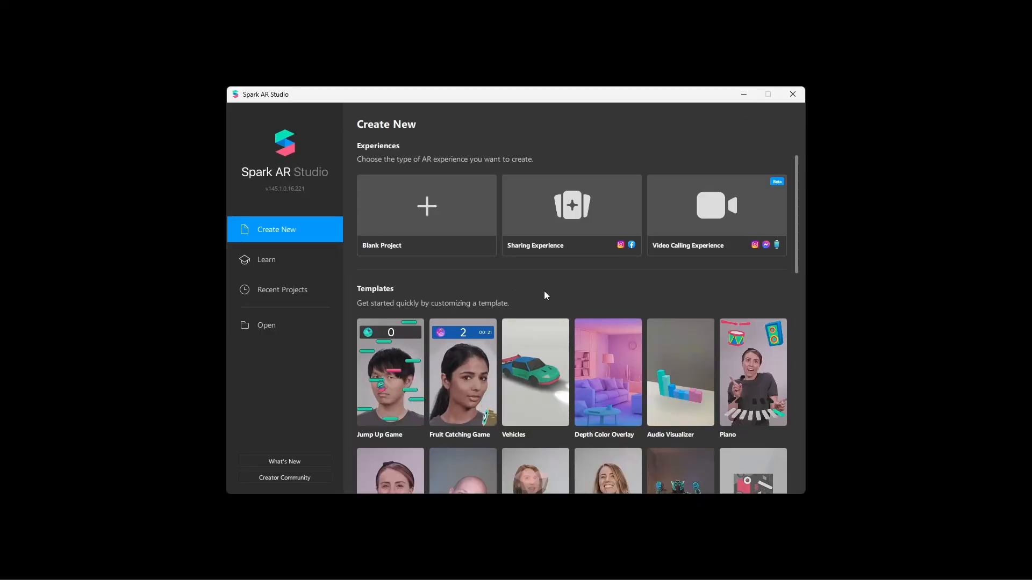
Scroll up and down through Spark AR Studio's Create New template gallery
scroll(570, 285, "down", 5)
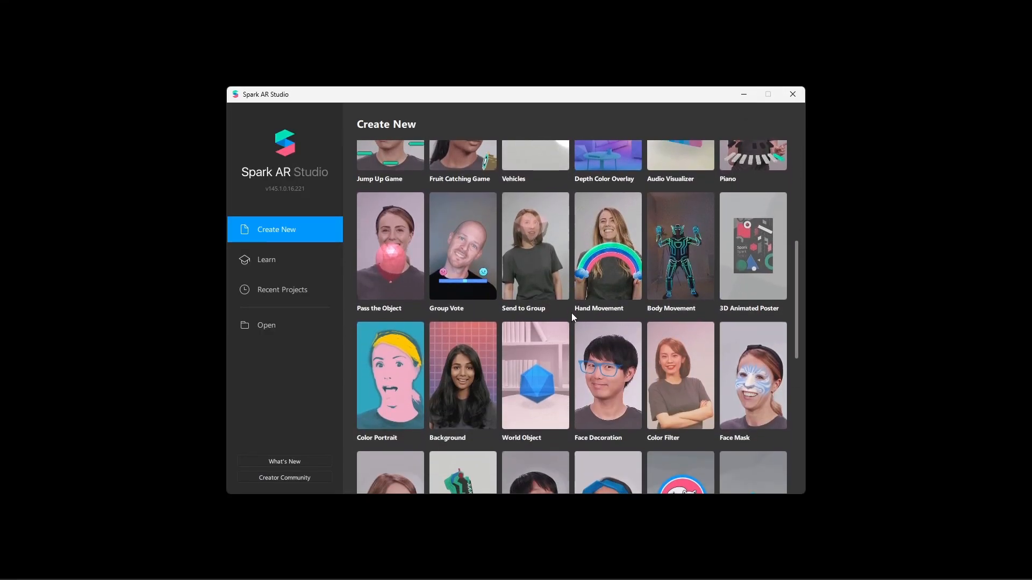
scroll(572, 316, "down", 7)
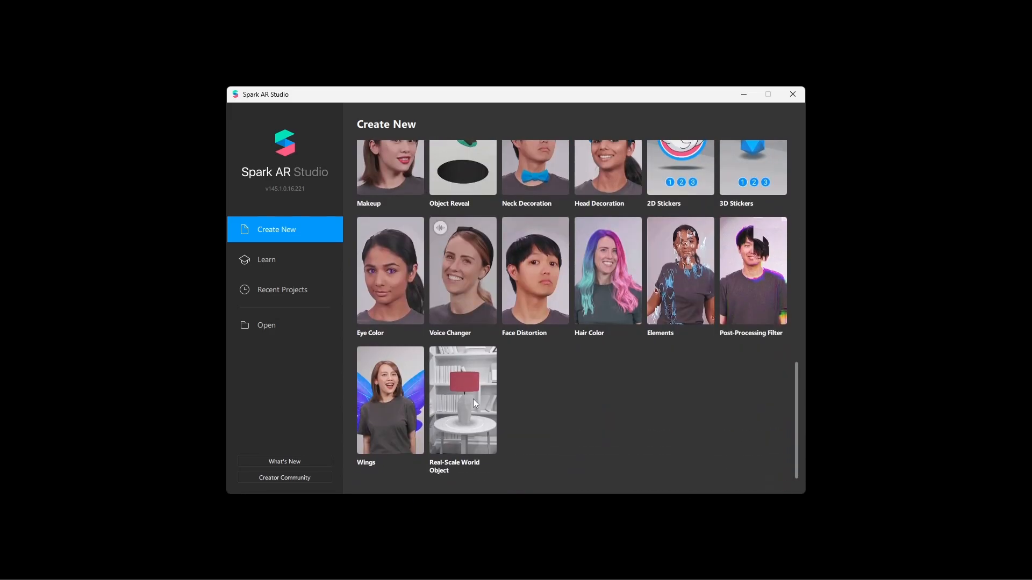
scroll(547, 340, "up", 12)
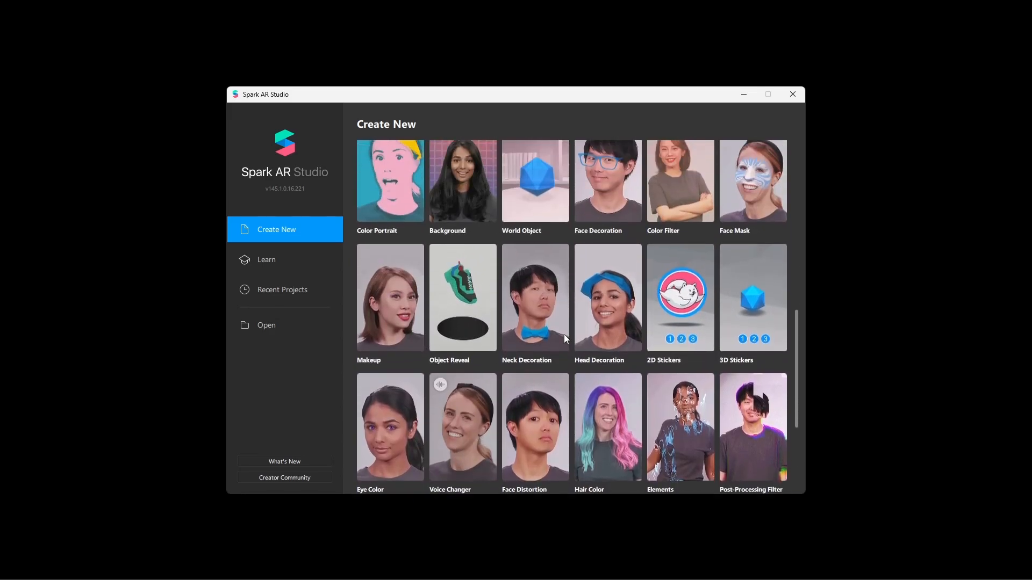
scroll(571, 347, "down", 5)
scroll(571, 347, "down", 5)
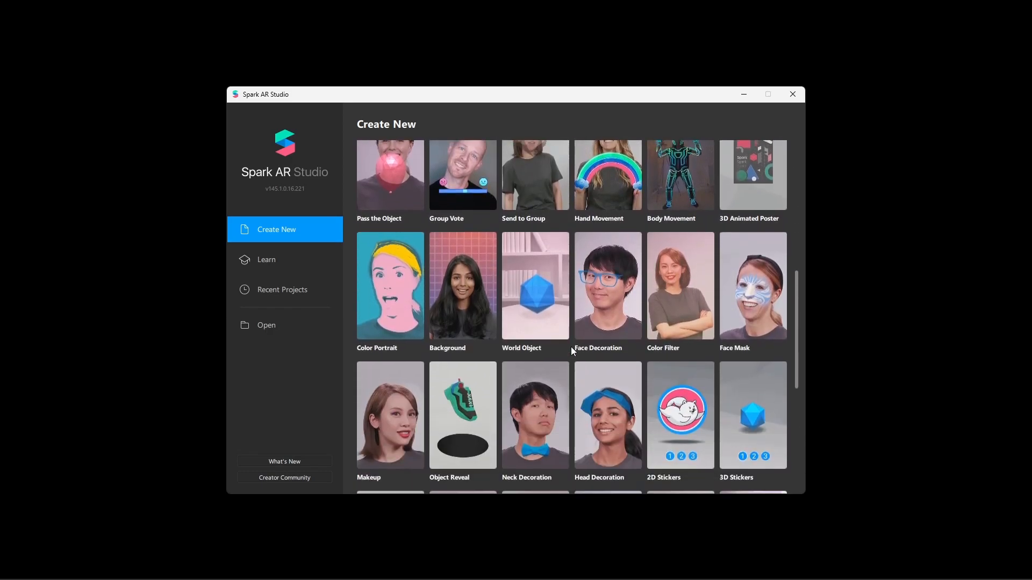
scroll(537, 375, "up", 4)
scroll(536, 373, "up", 4)
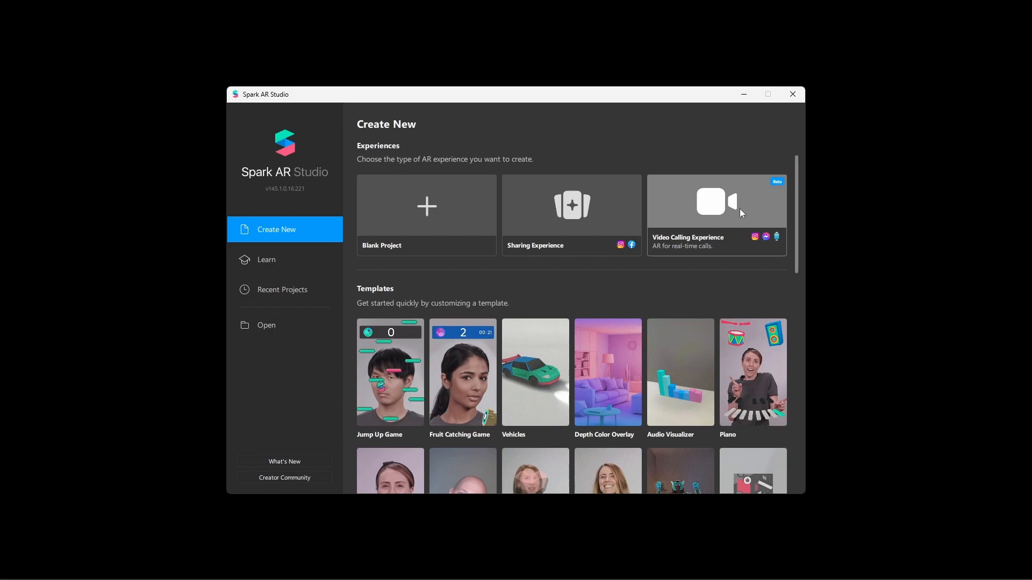
Try the video calling experience template, then browse Lens Studio's Home page templates
left_click(686, 213)
left_click(717, 219)
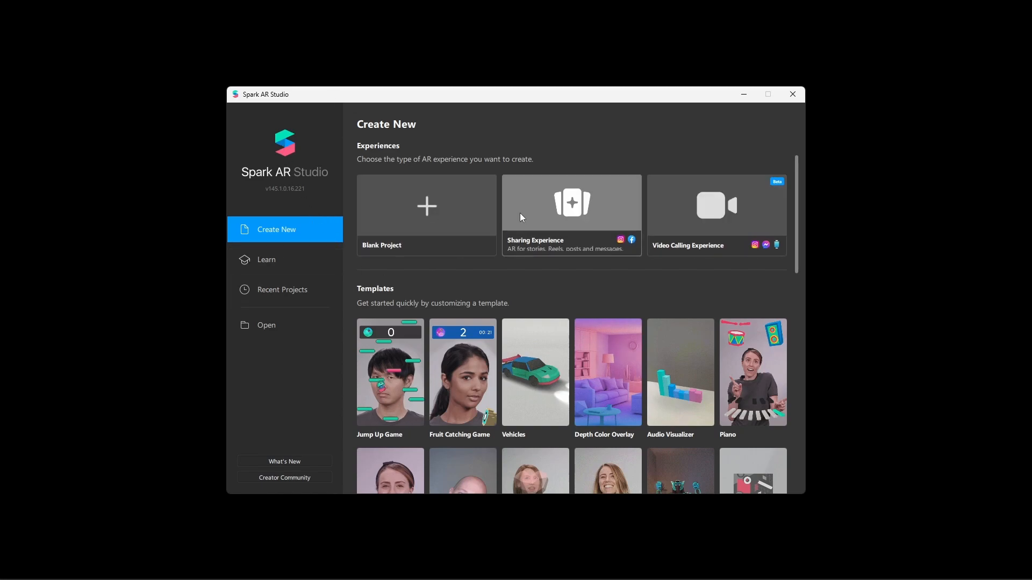
scroll(570, 306, "down", 3)
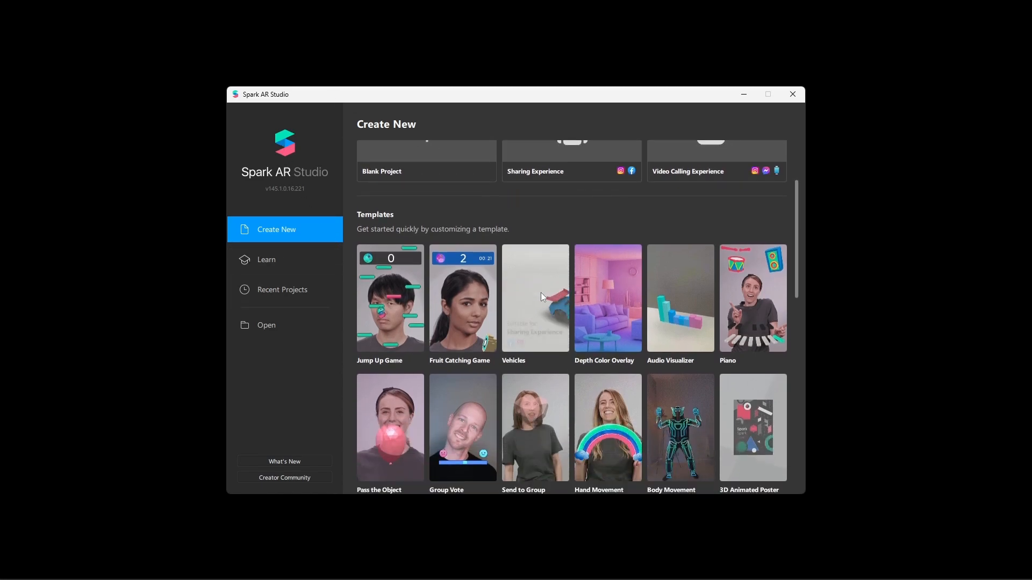
scroll(574, 310, "down", 3)
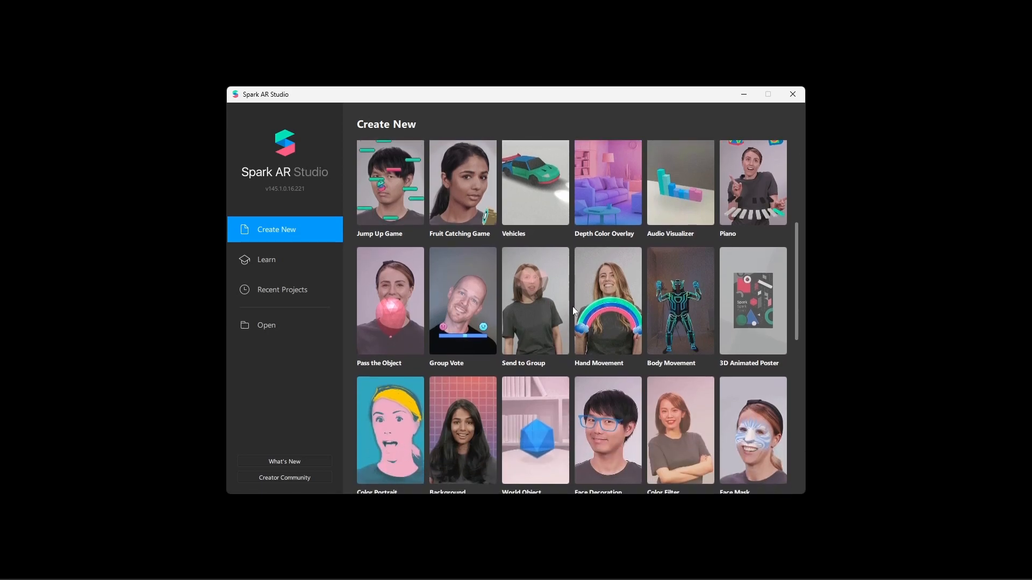
scroll(574, 310, "down", 4)
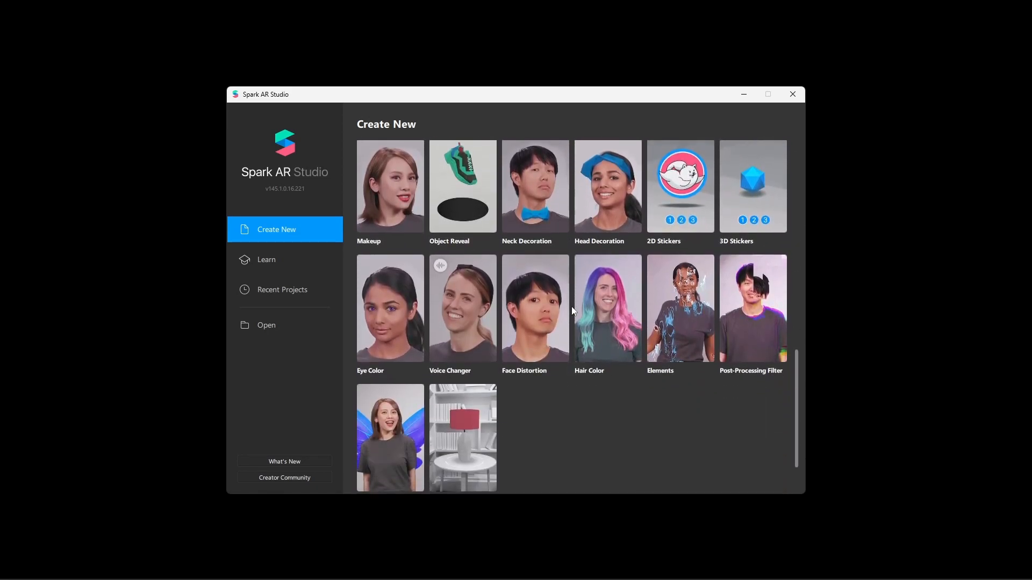
scroll(573, 311, "down", 1)
scroll(465, 339, "up", 6)
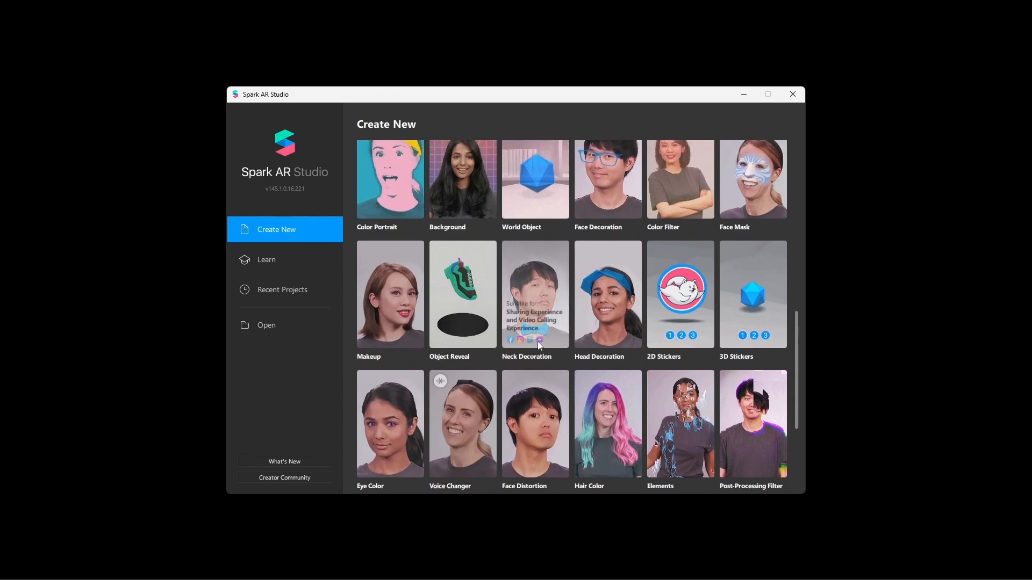
scroll(546, 283, "up", 4)
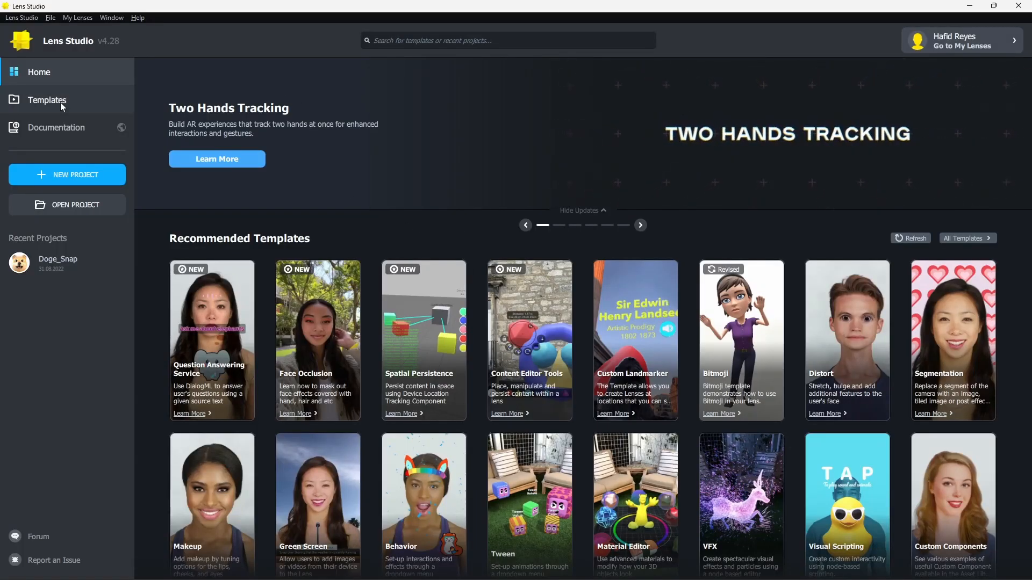
Browse the Templates gallery and open the Face Expressions card as the Doge_Snap project
left_click(82, 101)
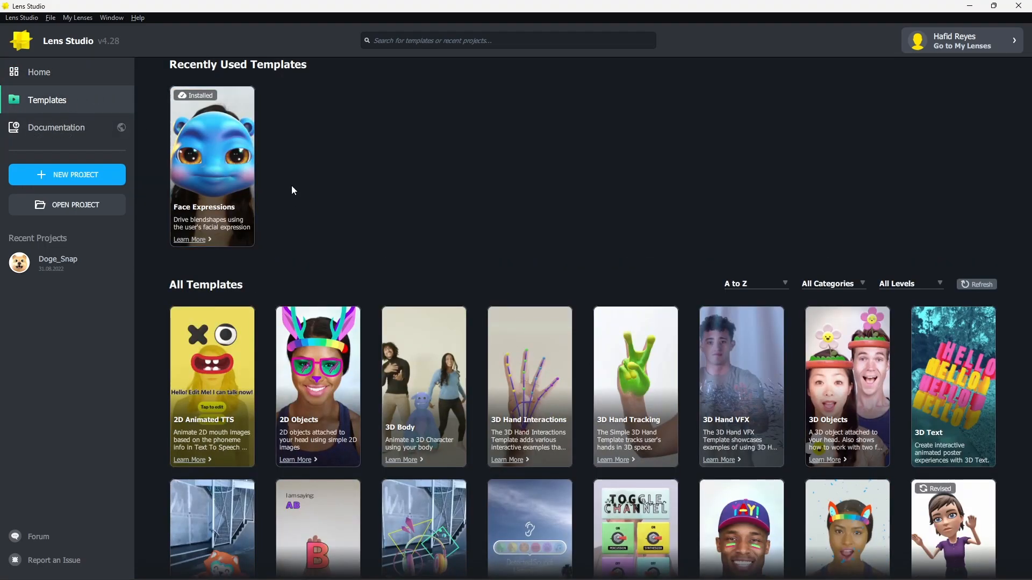
scroll(463, 240, "down", 12)
scroll(474, 247, "down", 3)
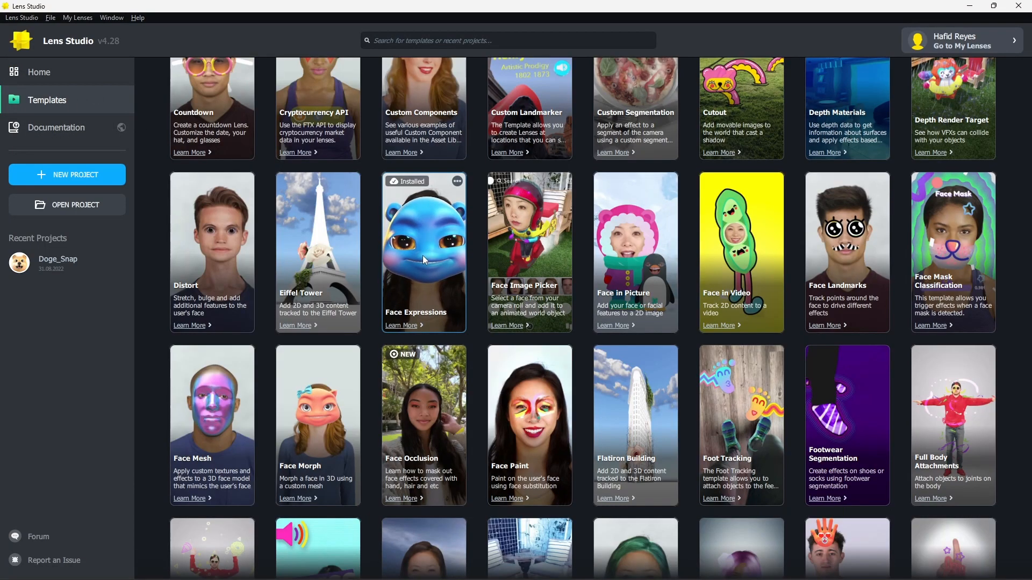
left_click(430, 253)
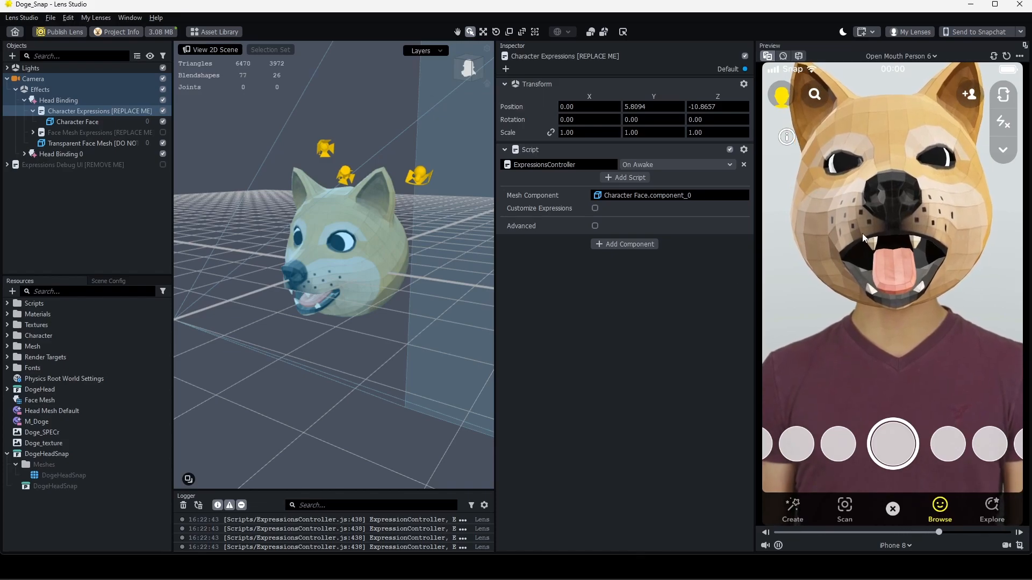
left_click(98, 121)
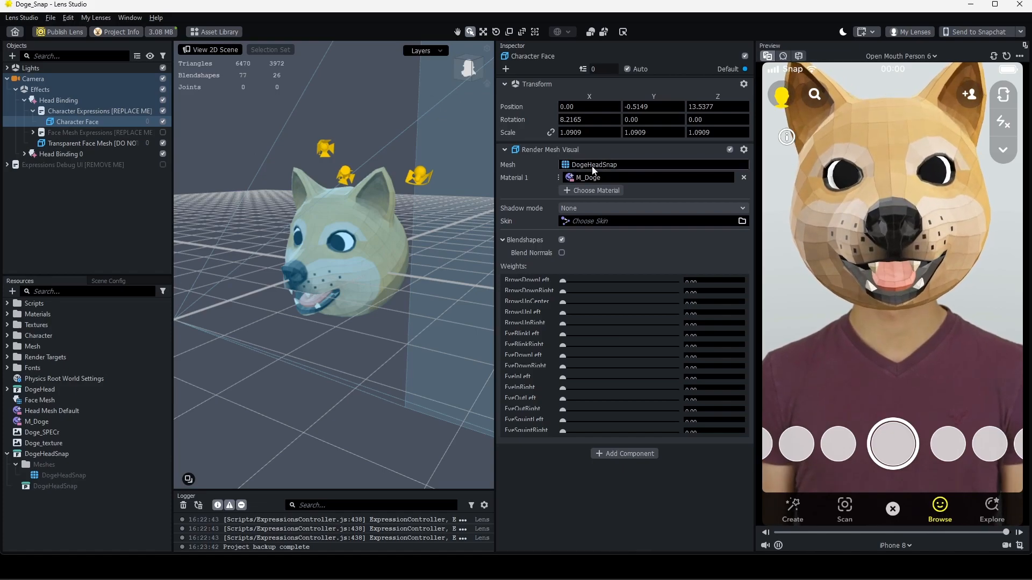
scroll(527, 301, "down", 4)
scroll(521, 416, "up", 4)
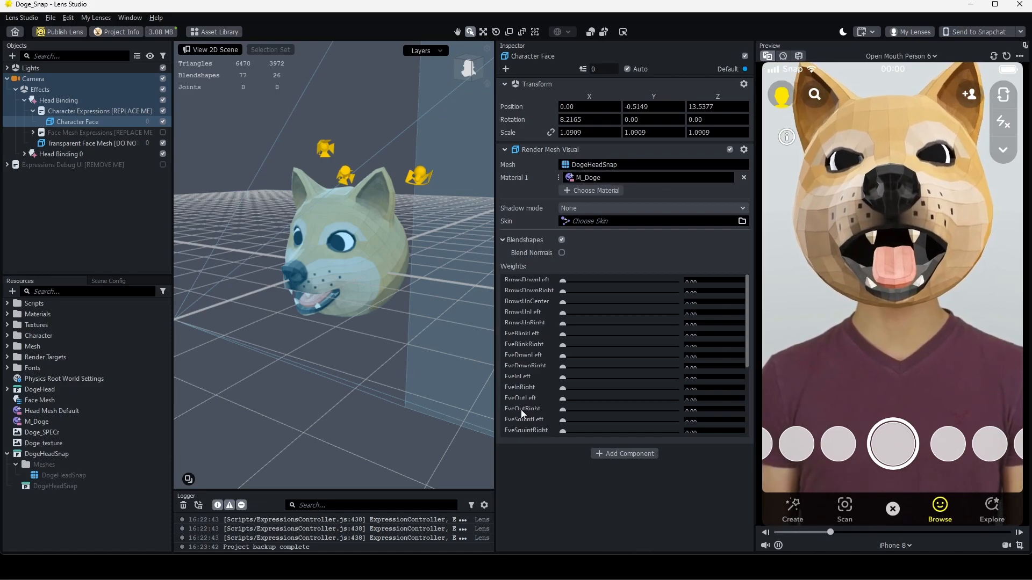
scroll(529, 298, "down", 4)
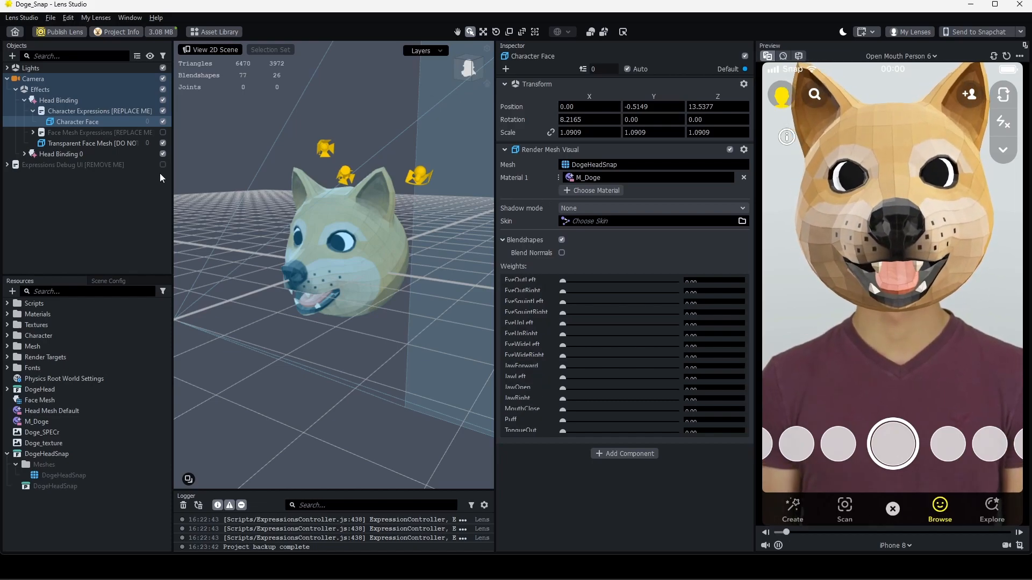
left_click(75, 113)
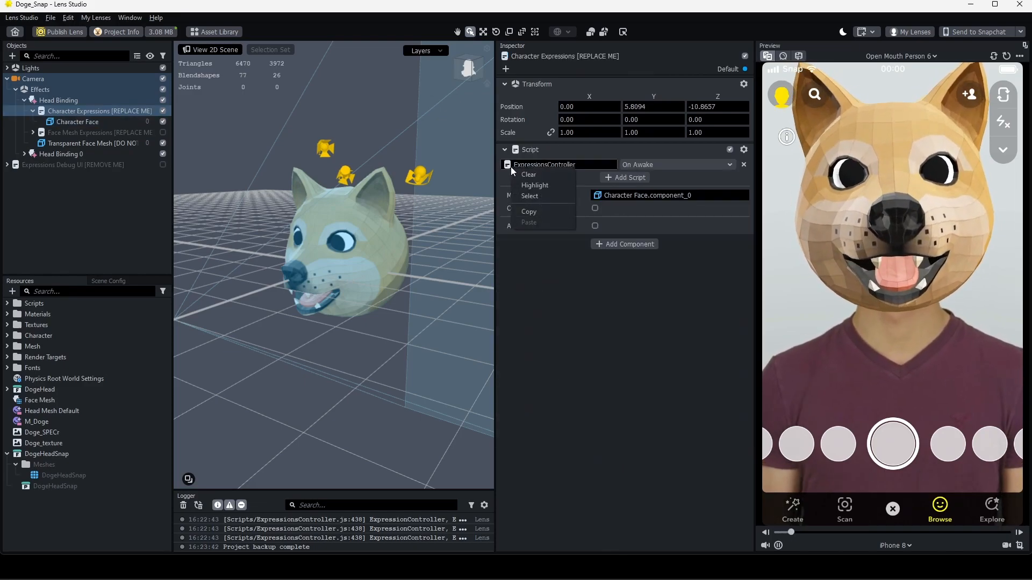
Select ExpressionsController, scroll its Input Variables, and enable Expressions Debug UI to show EyeBlink values
left_click(511, 166)
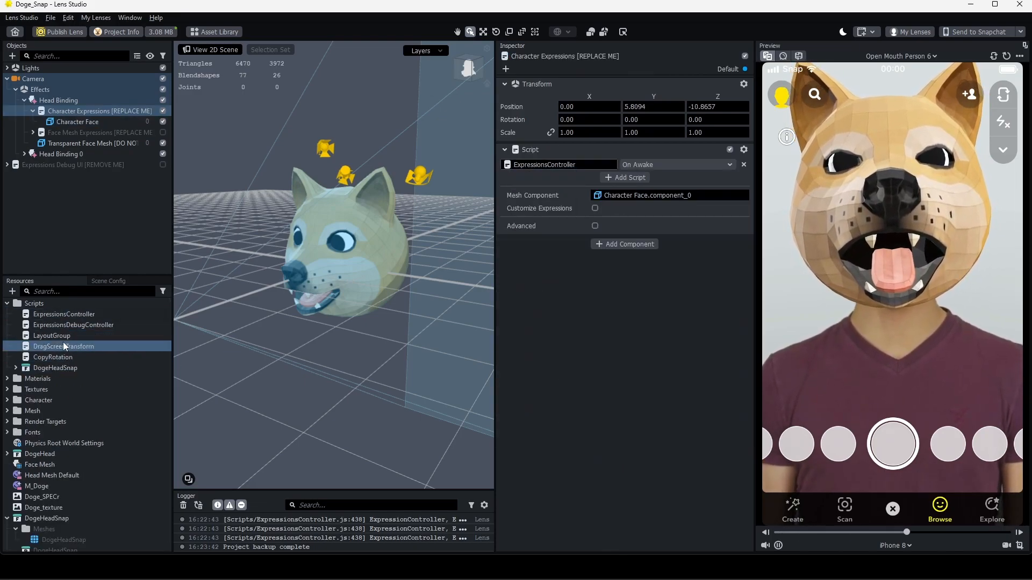
left_click(60, 316)
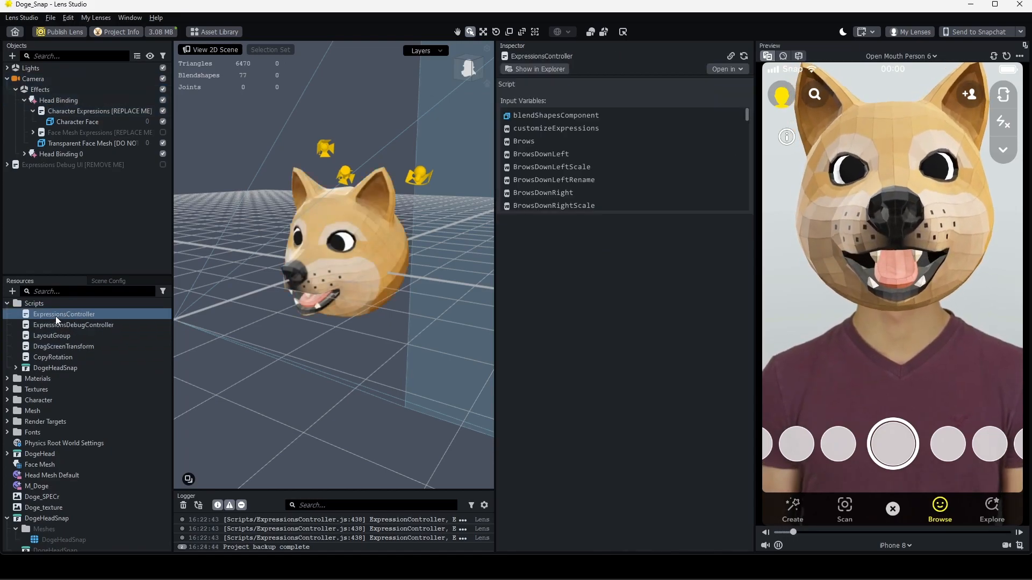
scroll(556, 145, "down", 10)
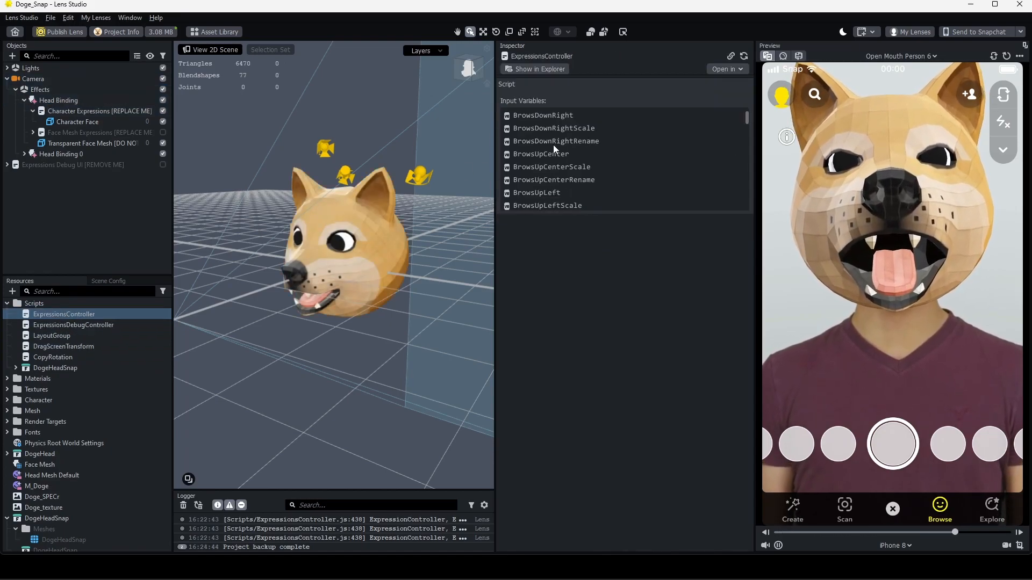
scroll(540, 141, "down", 5)
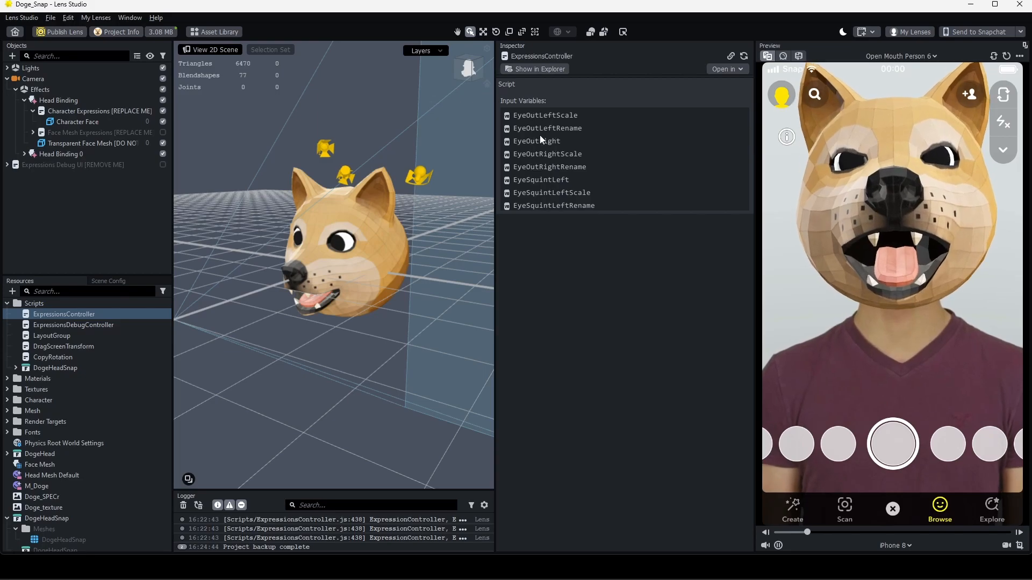
scroll(537, 140, "down", 5)
scroll(537, 156, "down", 10)
scroll(534, 150, "down", 5)
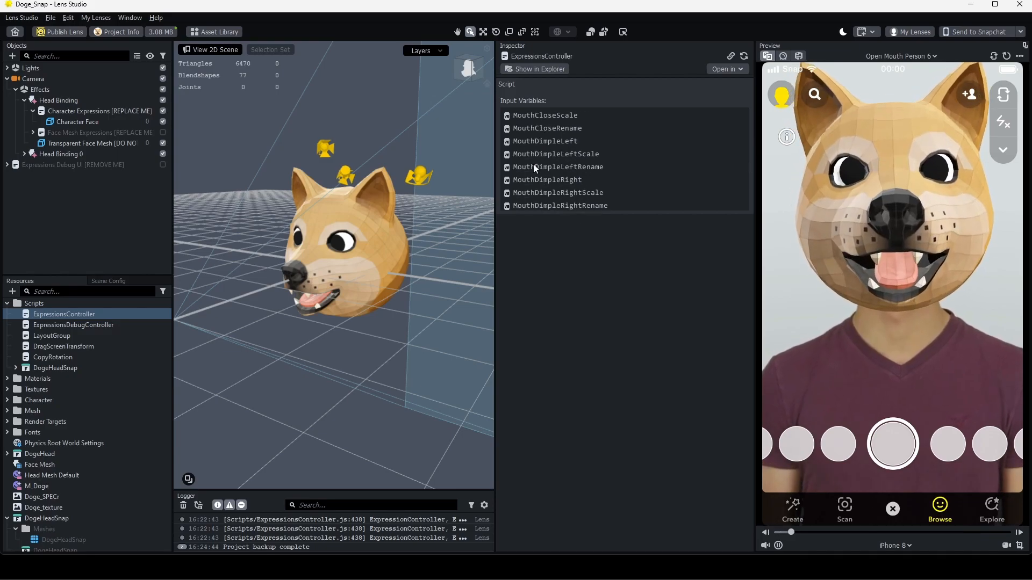
scroll(532, 153, "down", 10)
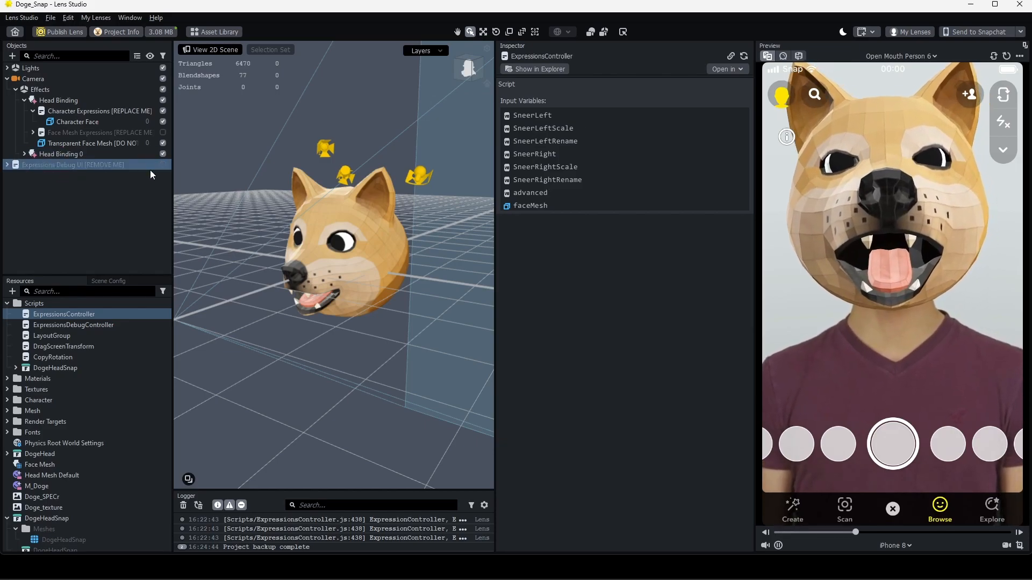
left_click(163, 165)
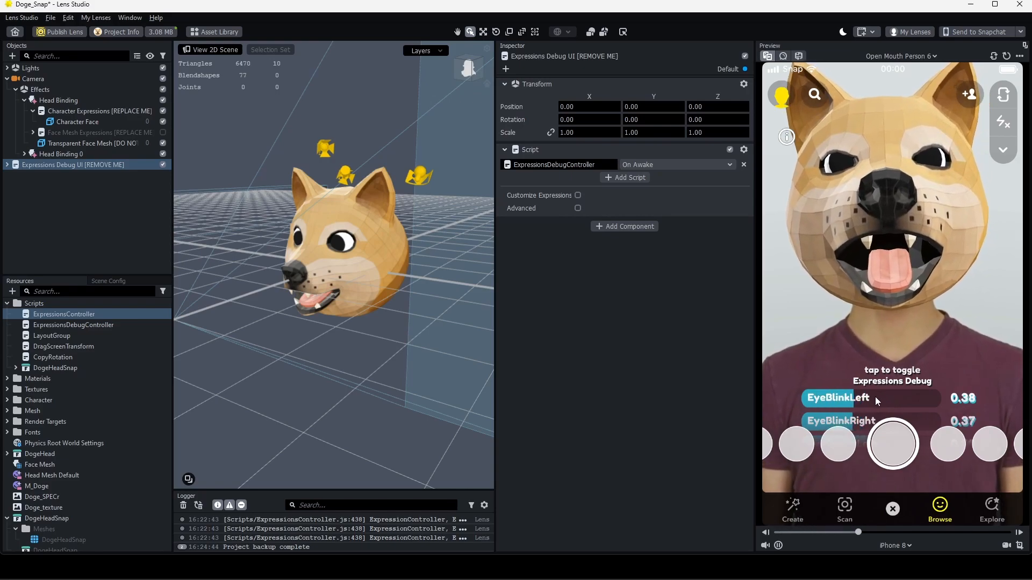
Scroll the preview's debug overlay up to the LipsFunnel and LipsPucker rows, then select Character Face
left_click_drag(881, 402, 866, 344)
left_click_drag(860, 427, 858, 351)
left_click_drag(853, 405, 851, 324)
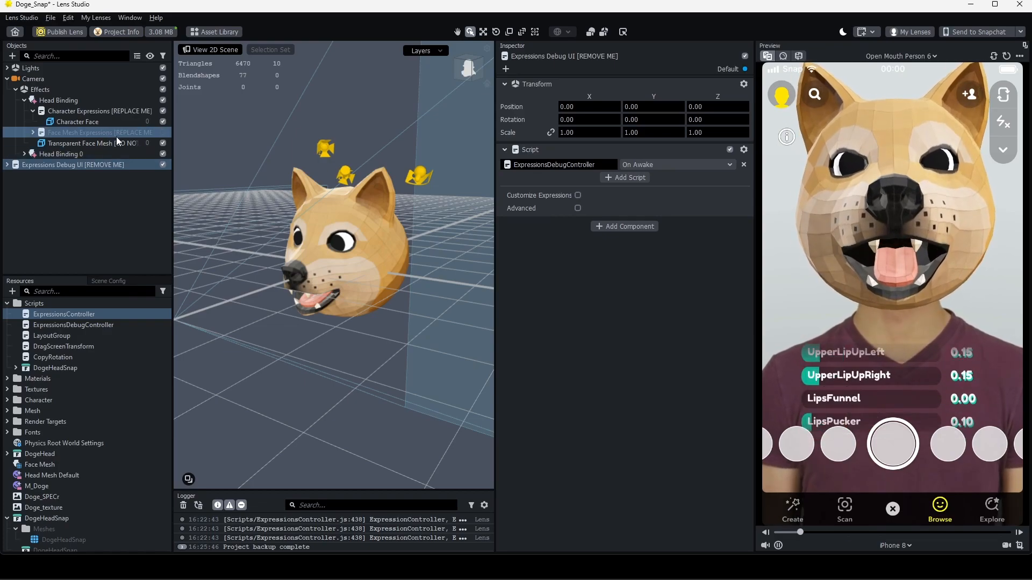
left_click(99, 122)
scroll(533, 399, "down", 5)
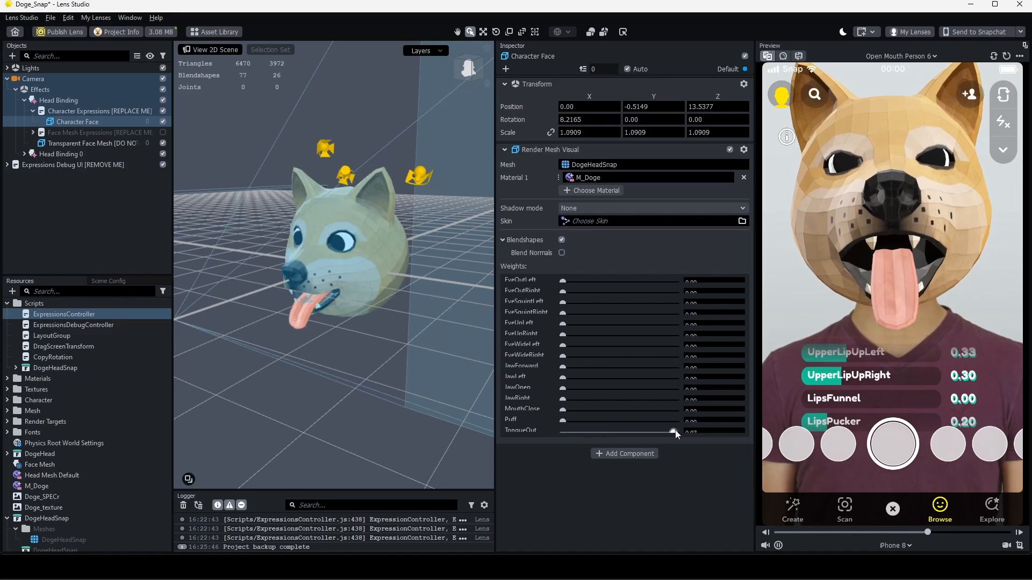
left_click_drag(562, 421, 521, 391)
left_click(86, 291)
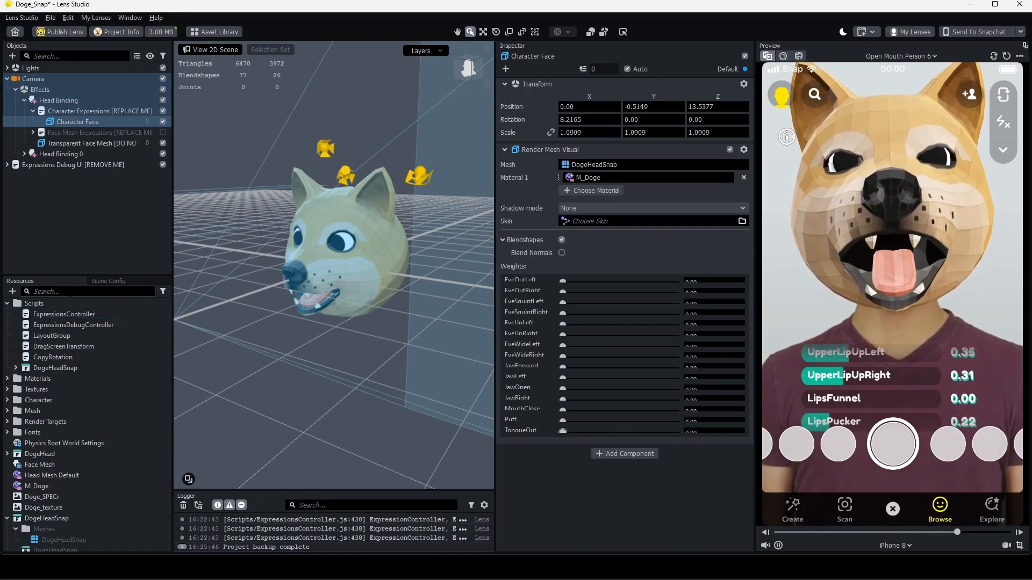
Select ExpressionsController and scroll its inputs from CheekSquintLeftRename through EyeBlinkLeftRename
left_click(65, 314)
scroll(560, 144, "down", 20)
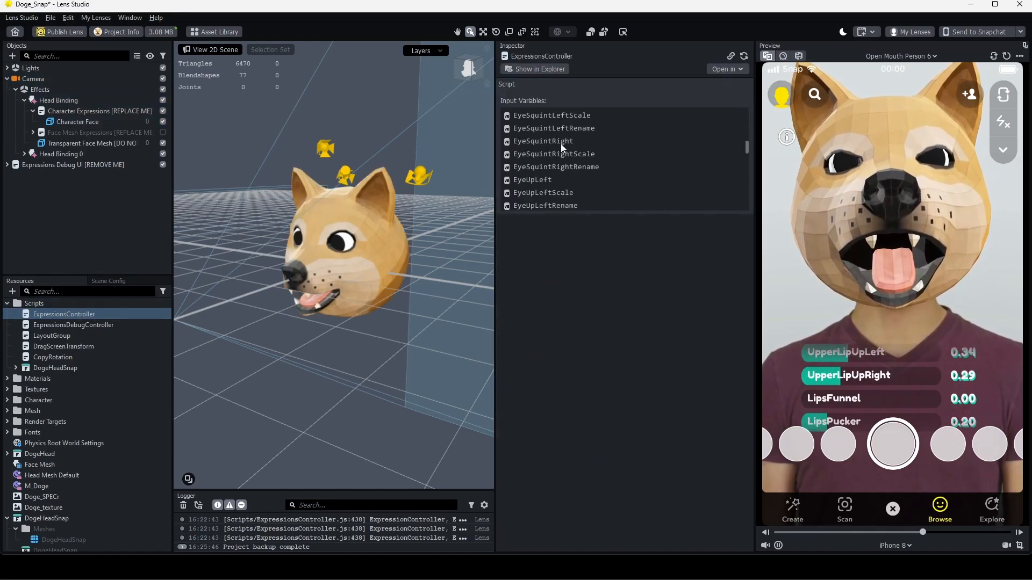
scroll(558, 144, "down", 15)
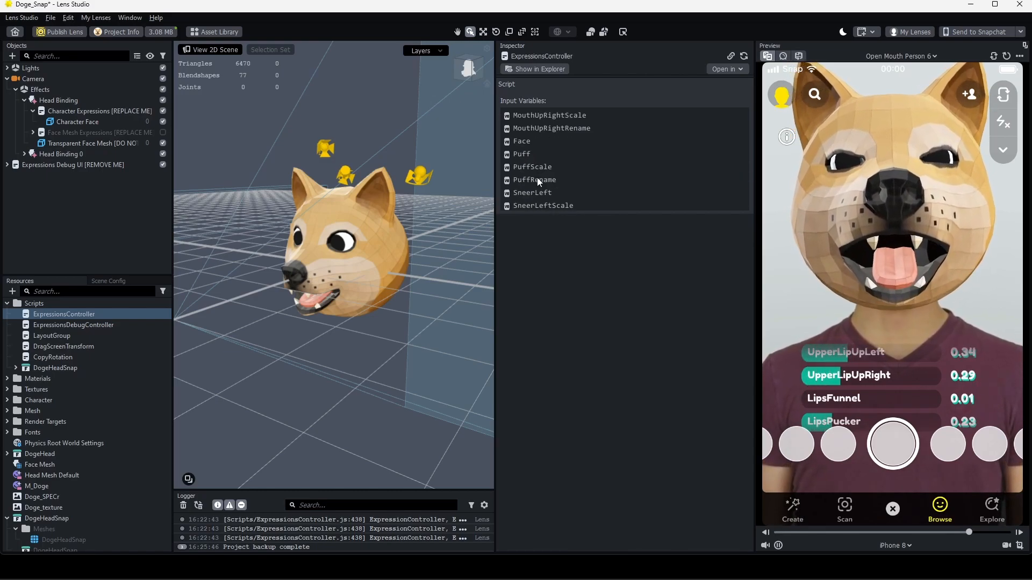
scroll(537, 178, "up", 5)
scroll(537, 178, "up", 10)
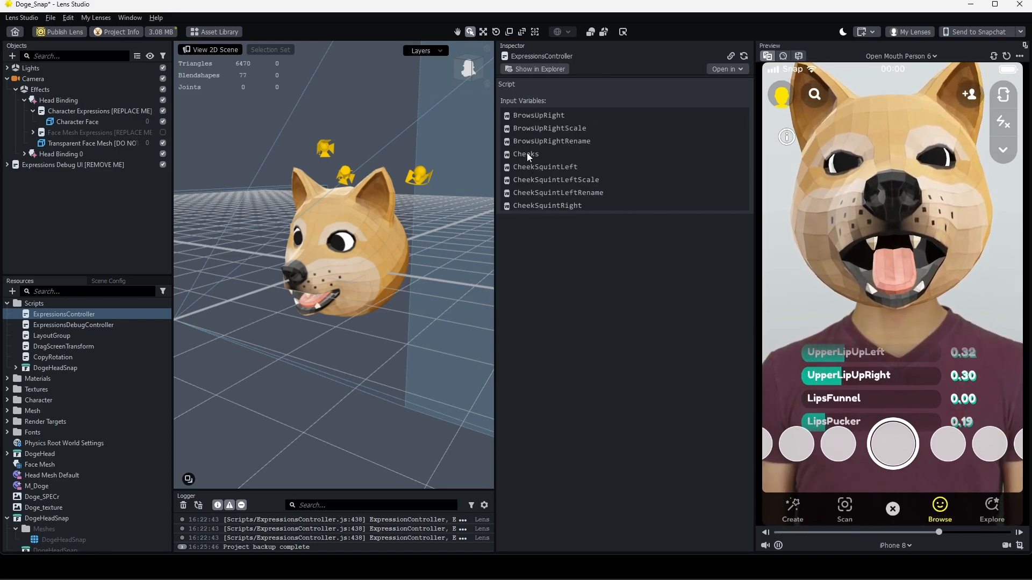
scroll(527, 151, "down", 1)
scroll(526, 153, "down", 10)
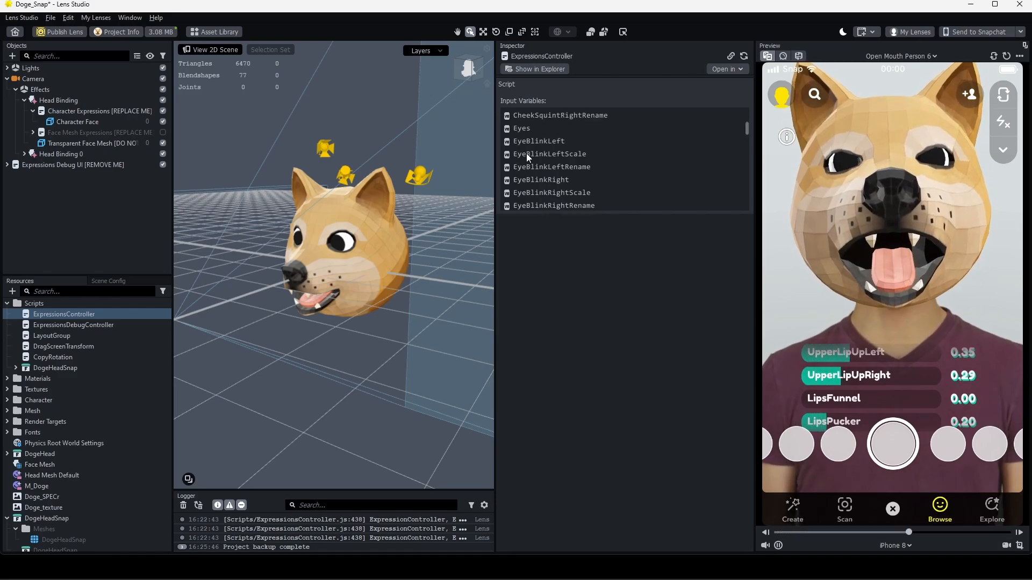
scroll(527, 153, "down", 15)
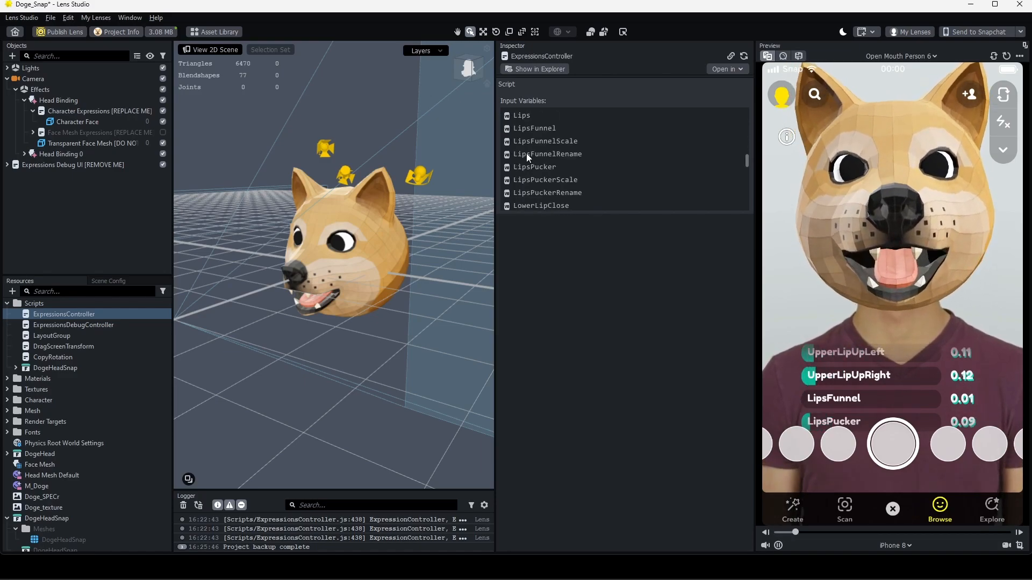
scroll(525, 192, "up", 5)
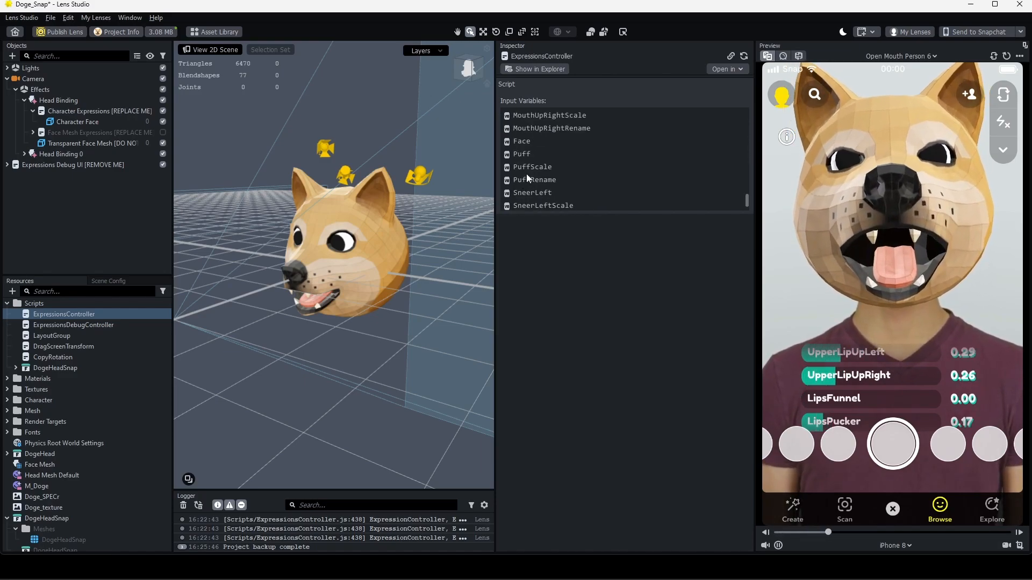
scroll(528, 168, "up", 15)
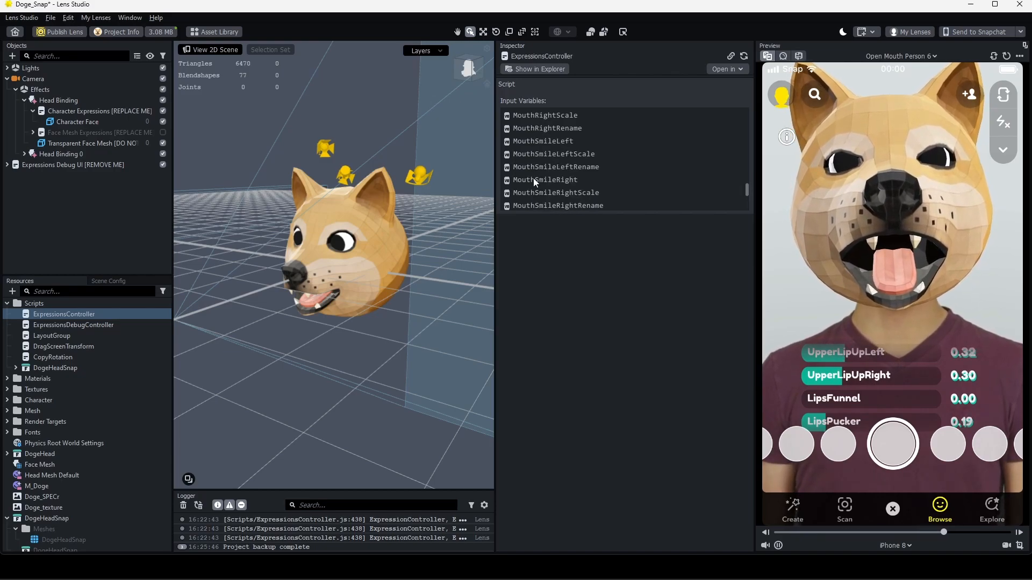
scroll(536, 160, "down", 5)
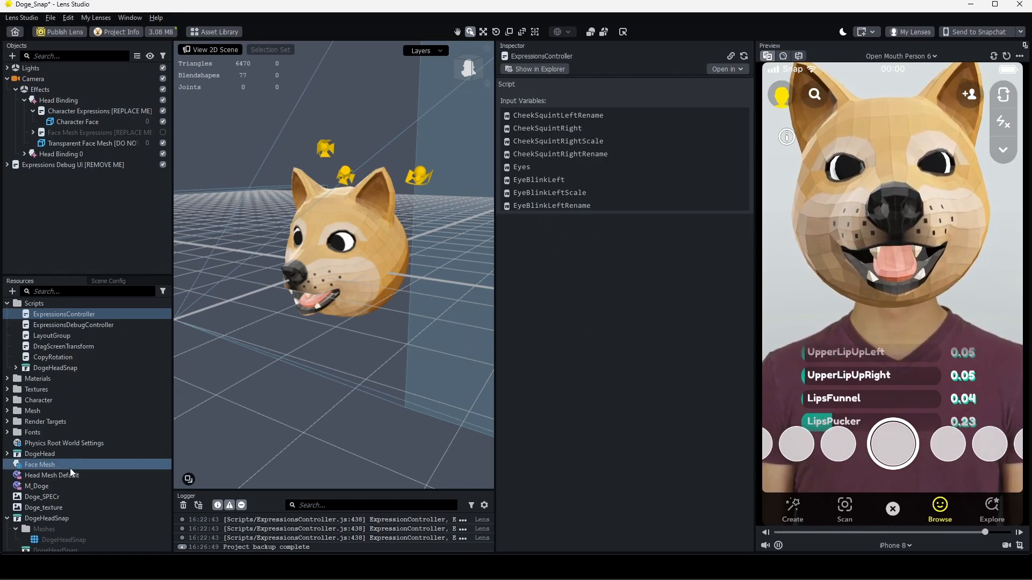
Select the M_Doge material and add a new Simple PBR material to Resources
left_click(46, 487)
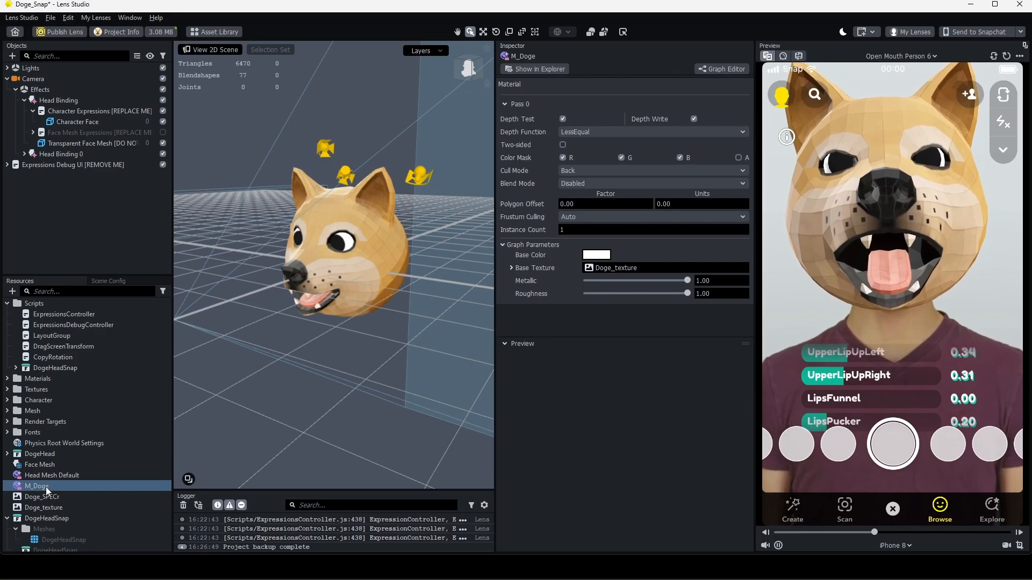
left_click(11, 291)
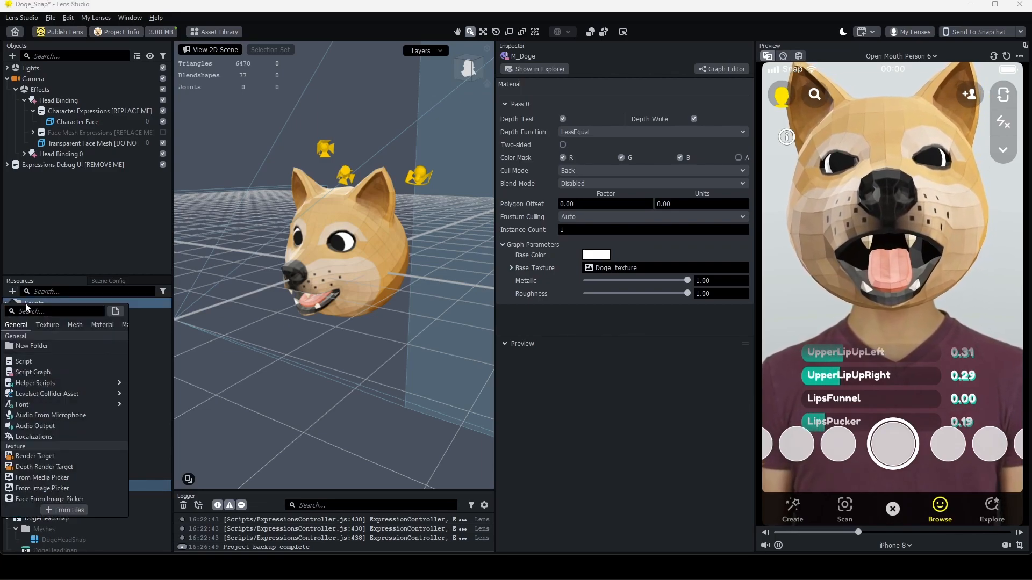
left_click(102, 325)
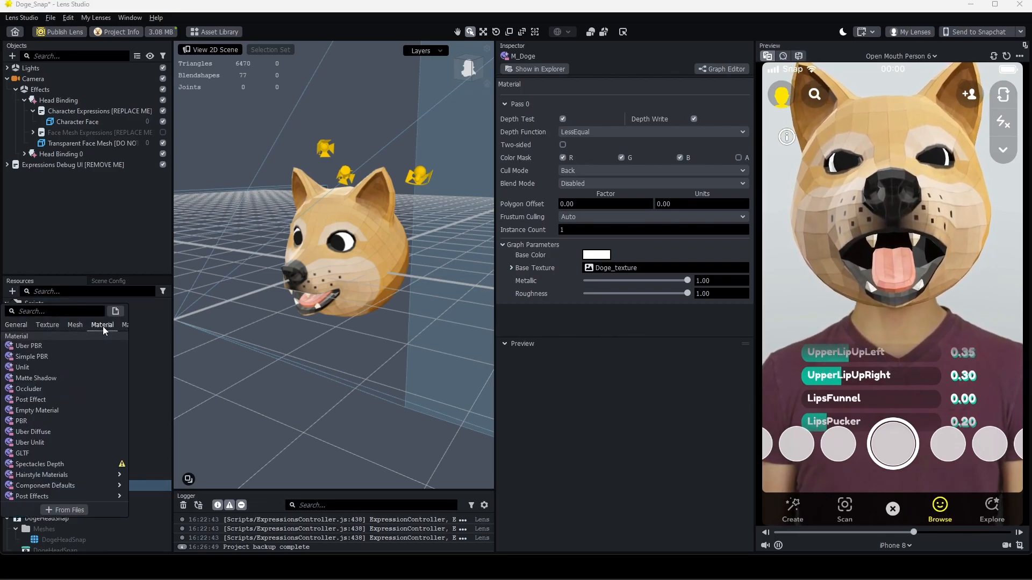
left_click(61, 356)
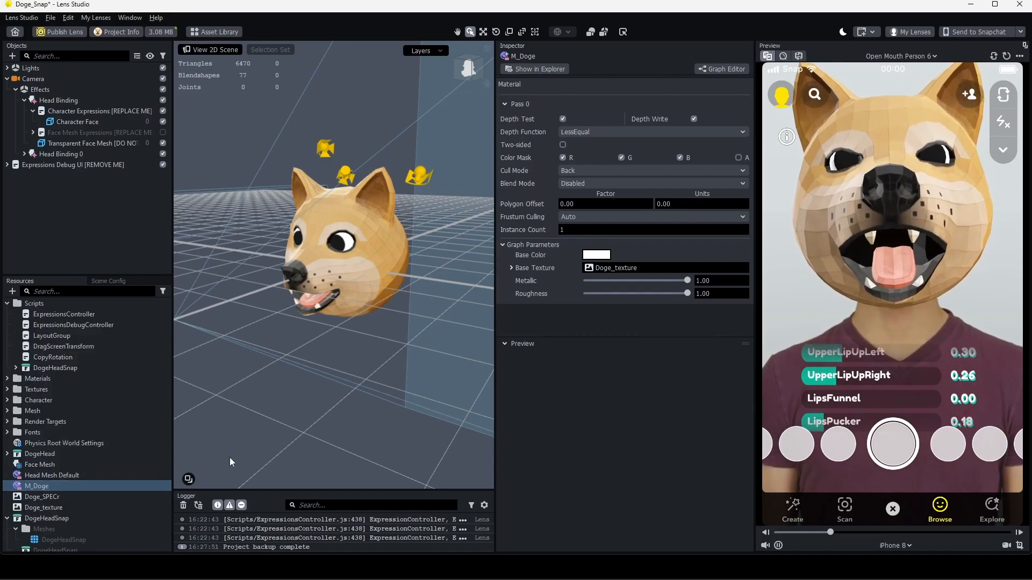
Highlight M_Doge's Base Texture to view Doge_texture: 2048x2048 jpg, 194KB, 16.00 MB RAM
right_click(595, 272)
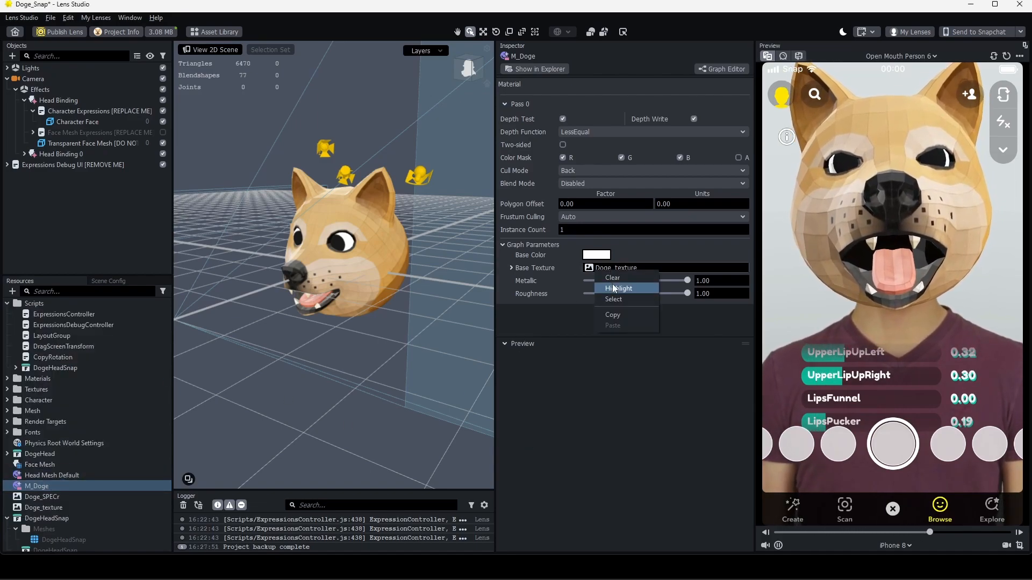
left_click(614, 288)
left_click(60, 499)
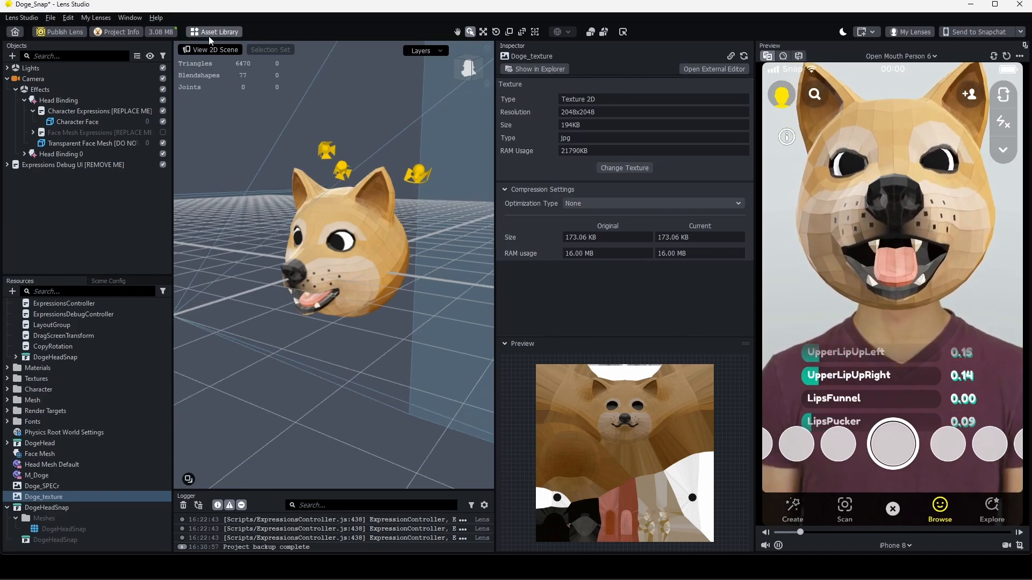
Check the 3.08 MB lens size and view the DogeHead mesh's 3972 triangles and 26 blendshapes
left_click(172, 34)
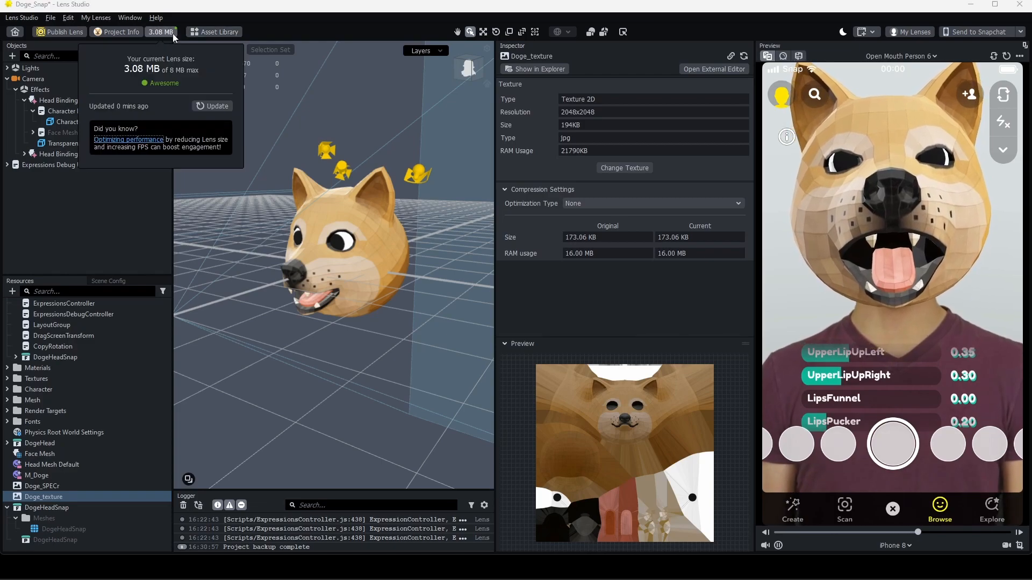
left_click(124, 220)
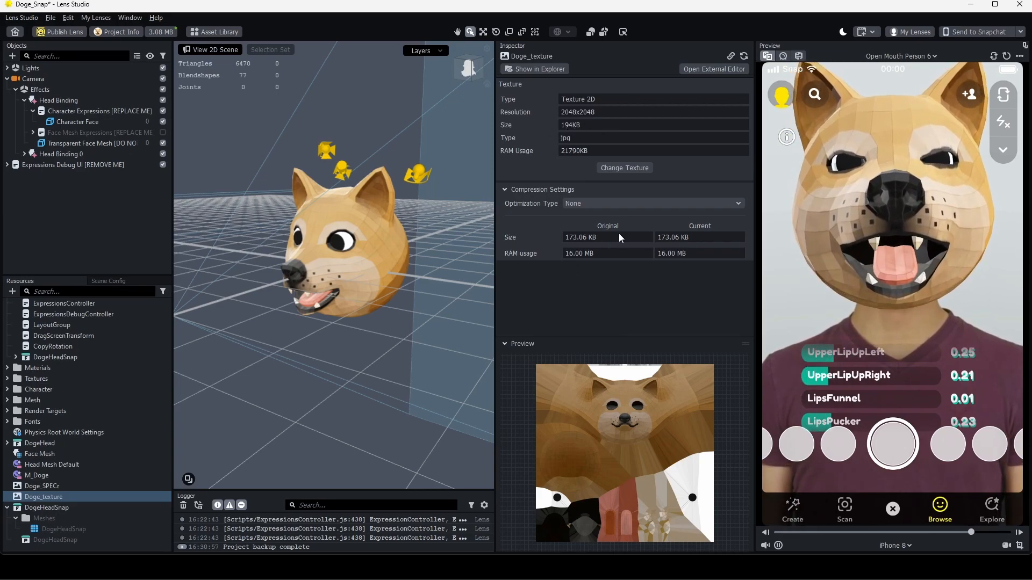
double_click(40, 442)
left_click(56, 464)
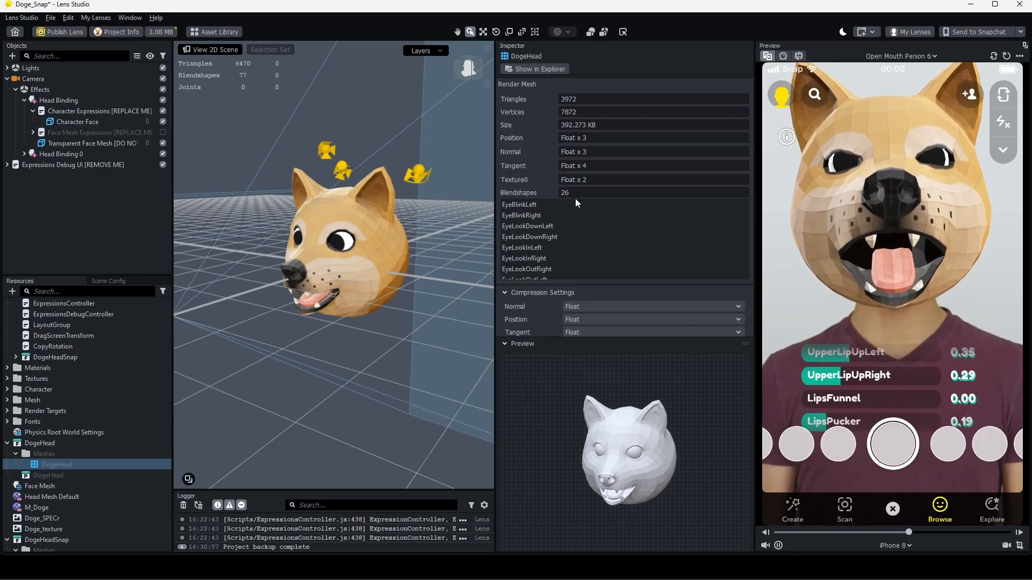
left_click(161, 32)
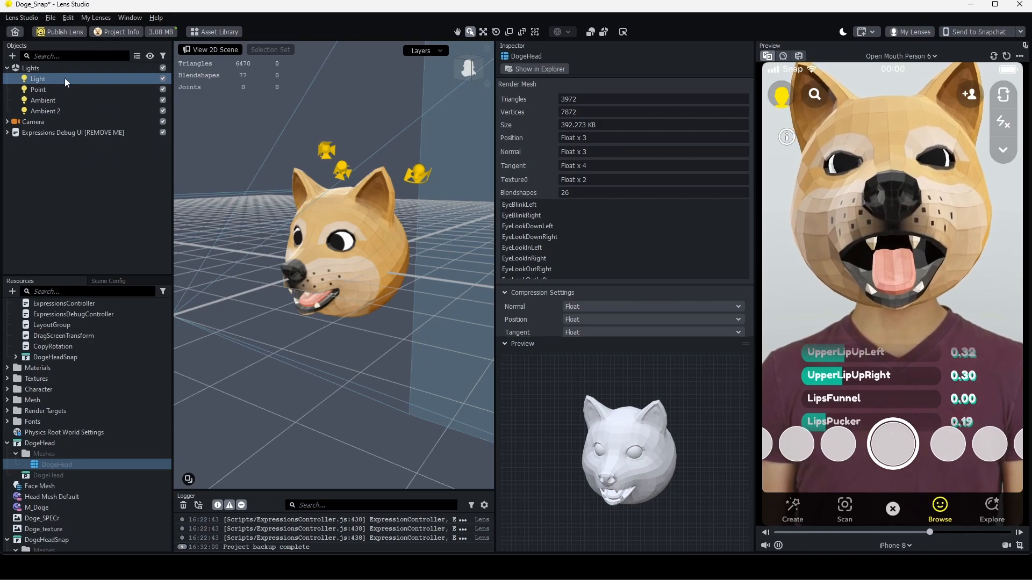
Set the Ambient 2 light's intensity to 3.13, then bring up the Ambient light's settings
left_click(79, 111)
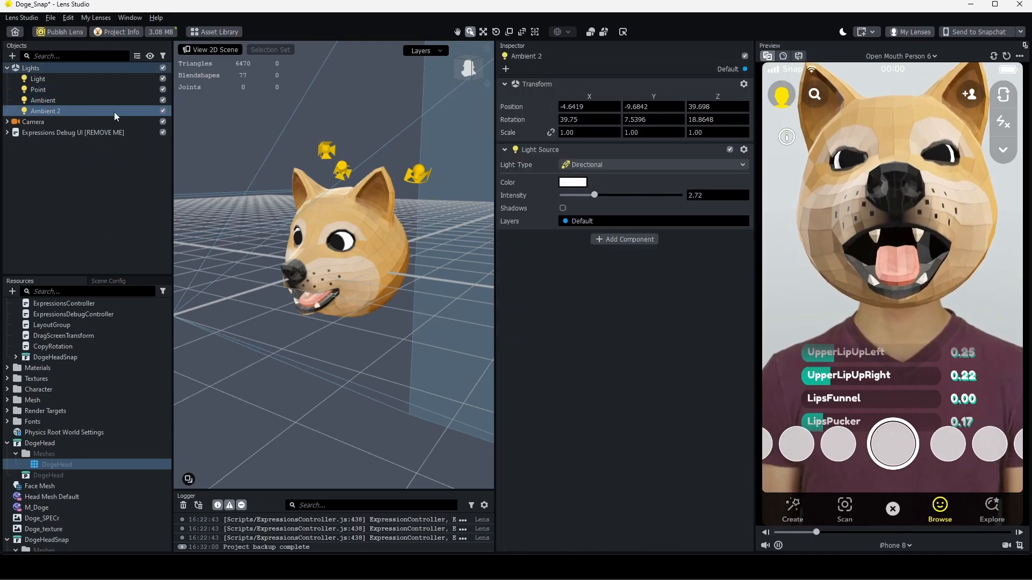
mouse_move(594, 195)
left_mouse_down()
mouse_move(627, 205)
mouse_move(578, 207)
mouse_move(608, 202)
mouse_move(599, 203)
left_mouse_up()
left_click(83, 102)
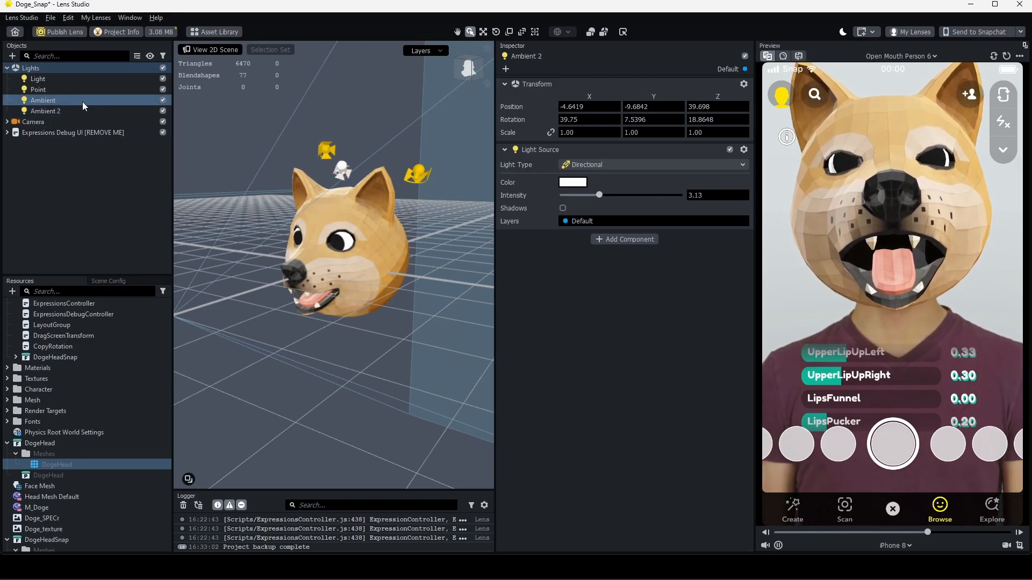
left_click(117, 31)
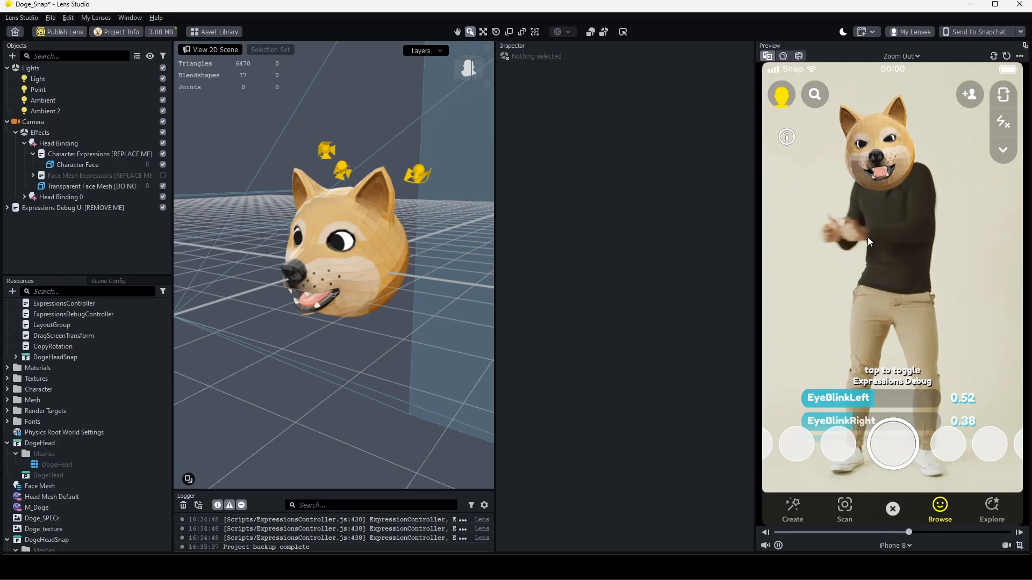
Inspect DogeHead's blendshapes and Character Face's mesh, scrolling down to the TongueOut blendshape weight
left_click(54, 464)
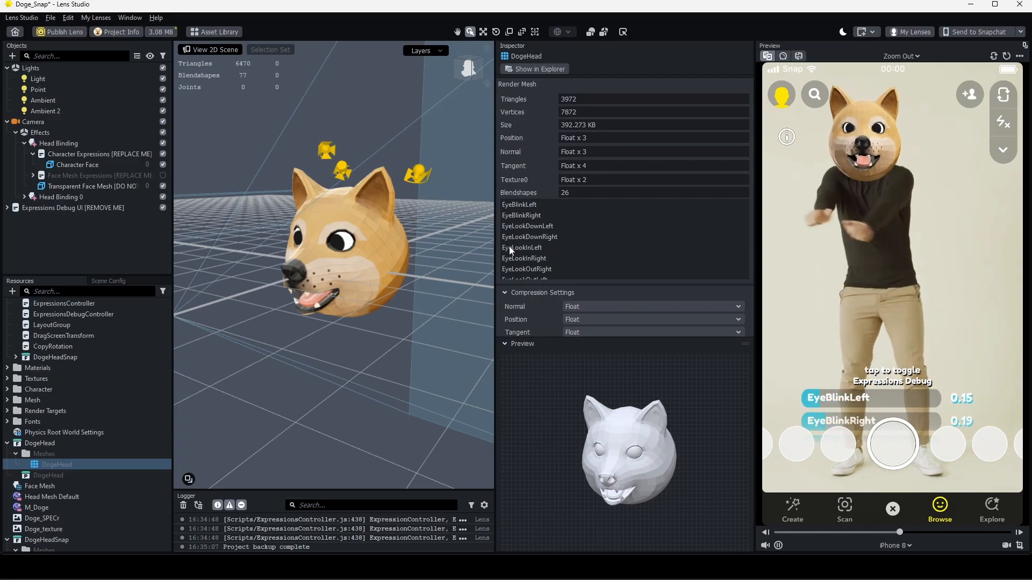
scroll(527, 225, "down", 5)
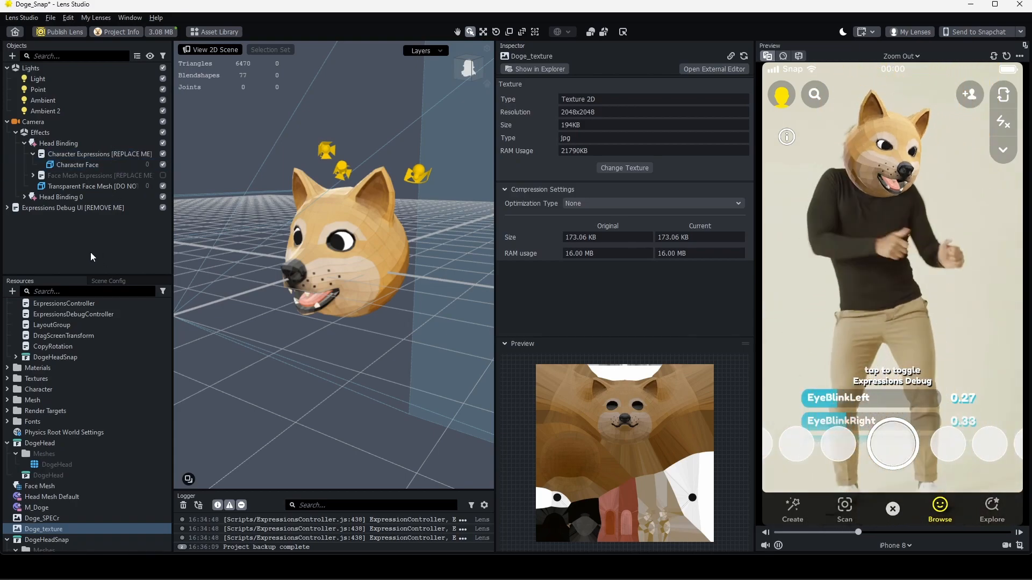
left_click(86, 168)
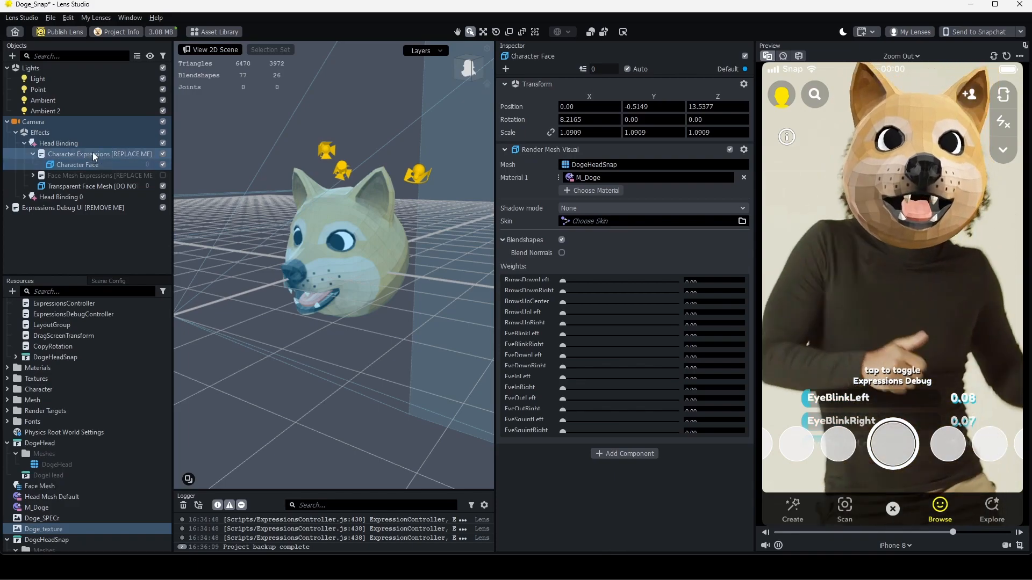
left_click(569, 166)
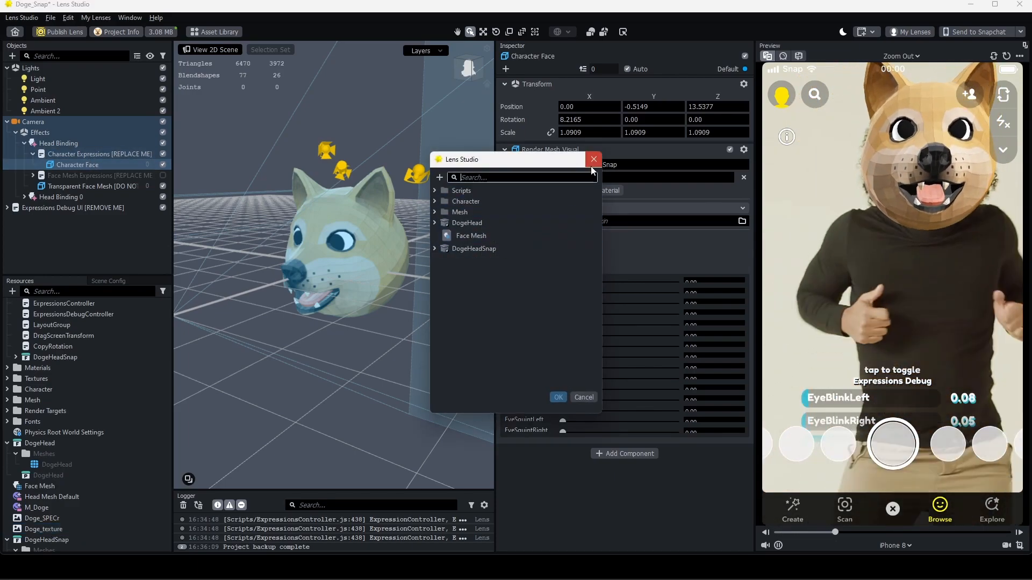
left_click(593, 159)
scroll(569, 274, "down", 4)
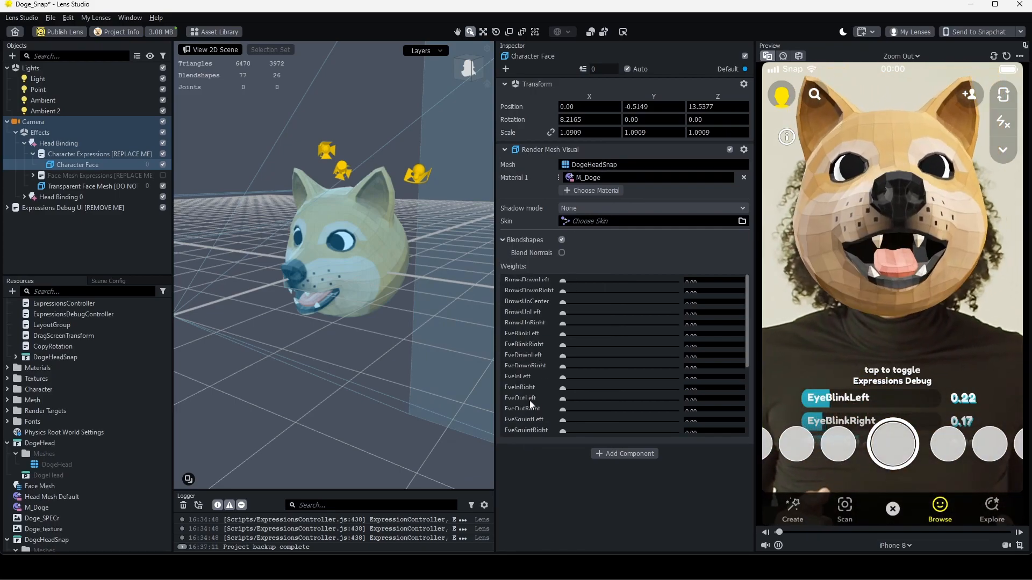
scroll(533, 392, "down", 2)
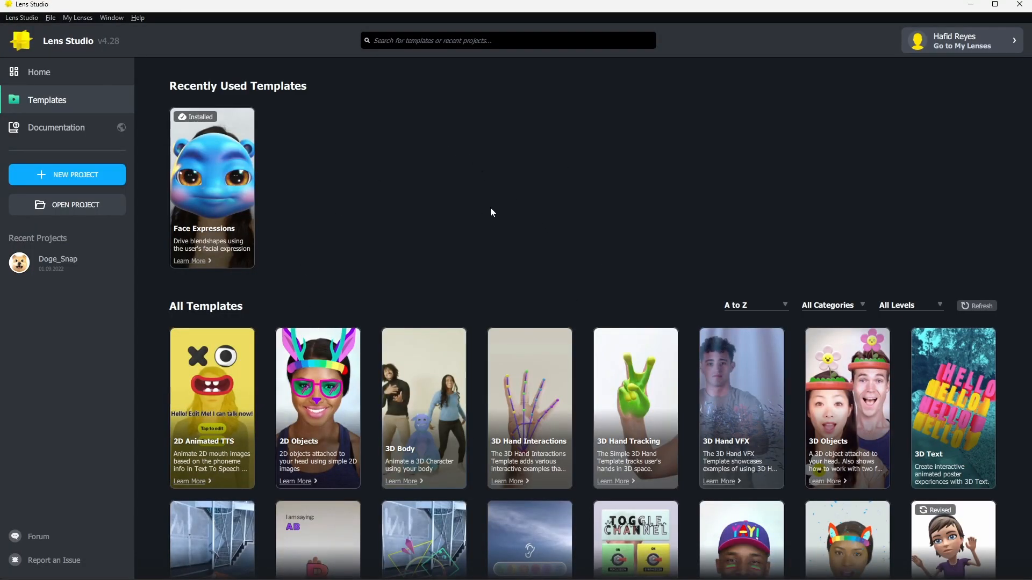
Open the Face Expressions template as a fresh project showing the blue template character's head
scroll(471, 235, "down", 5)
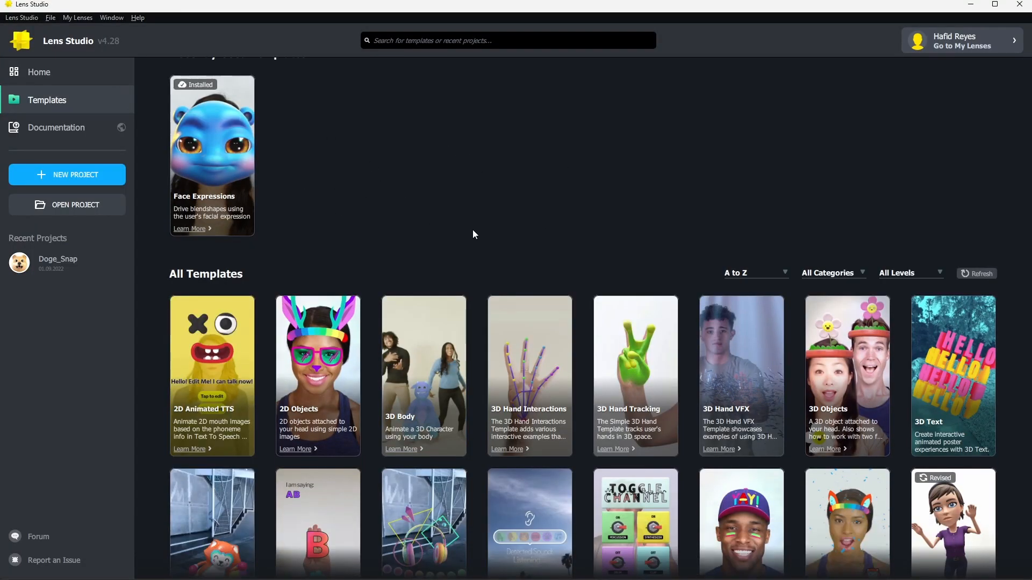
scroll(473, 229, "down", 3)
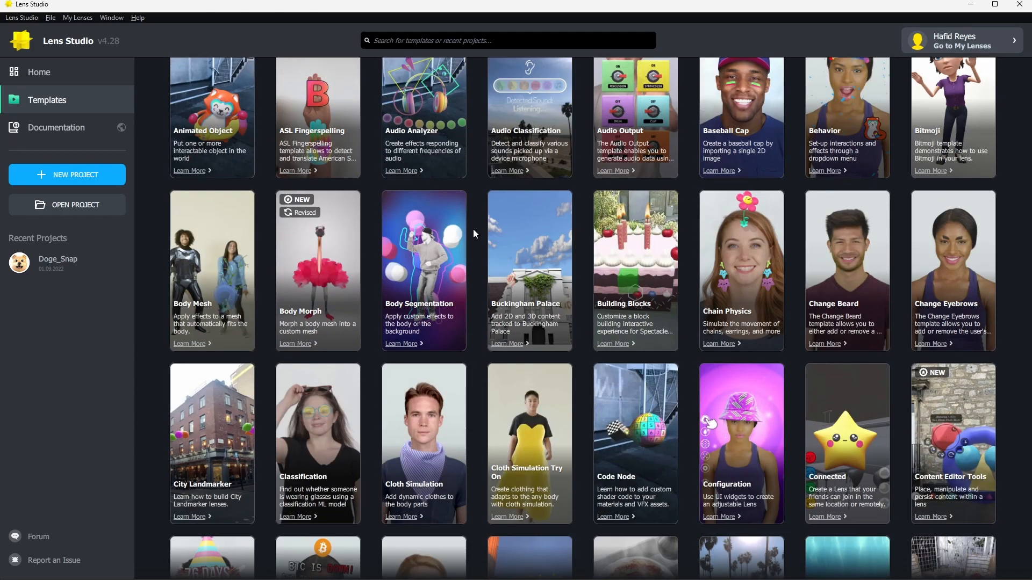
scroll(479, 292, "down", 3)
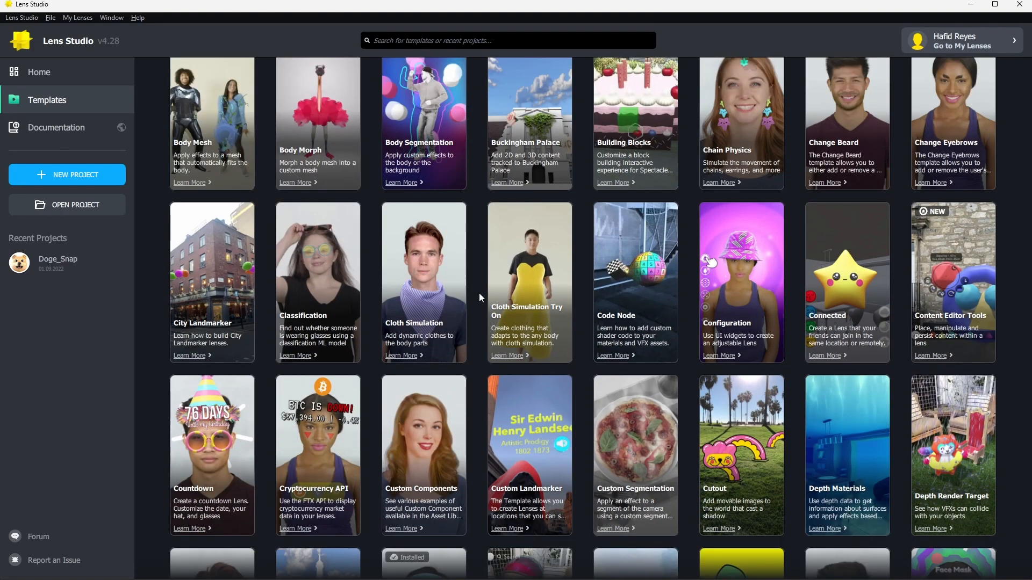
scroll(432, 467, "up", 9)
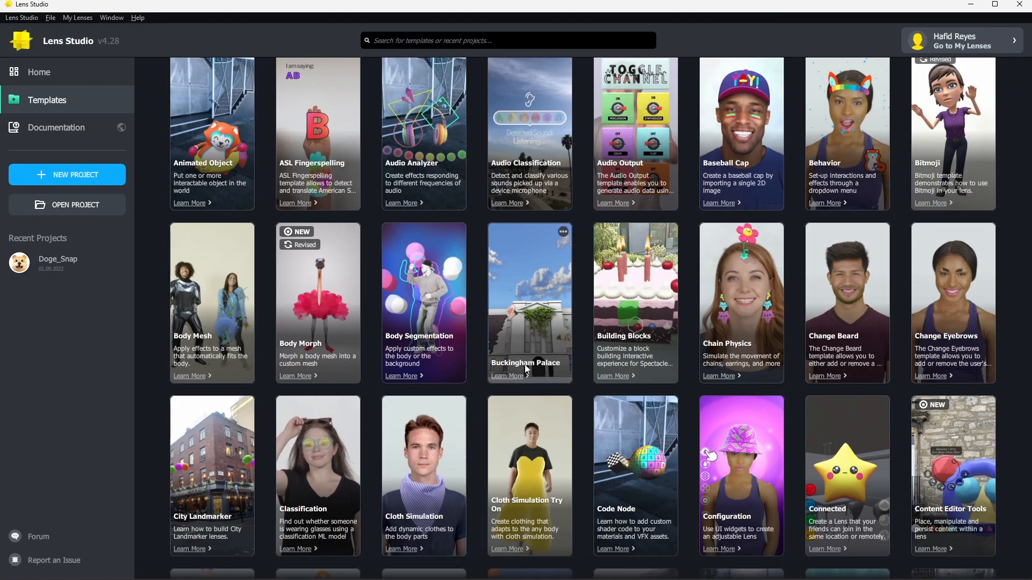
scroll(474, 266, "up", 3)
scroll(474, 265, "down", 4)
scroll(474, 265, "up", 4)
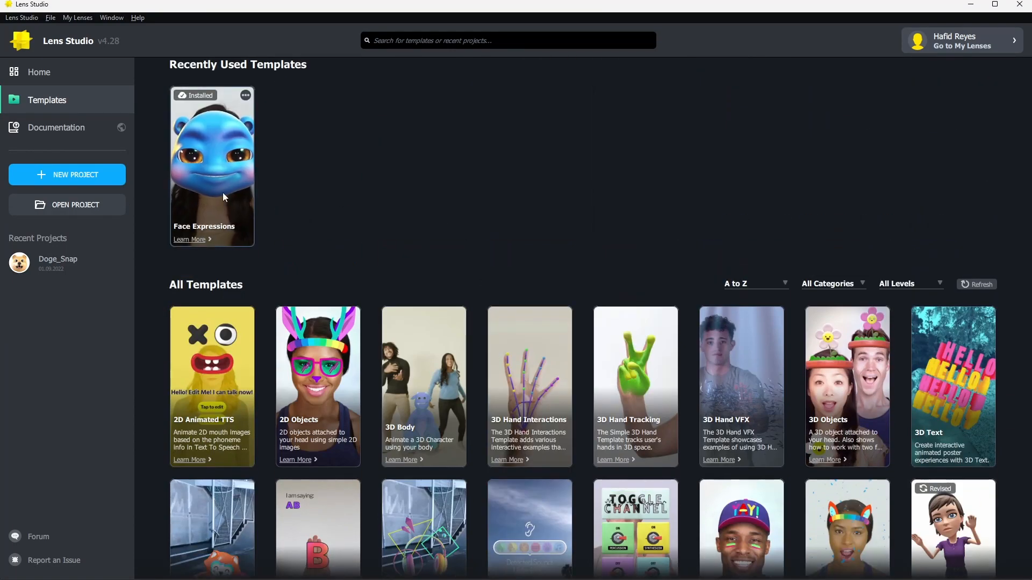
left_click(214, 163)
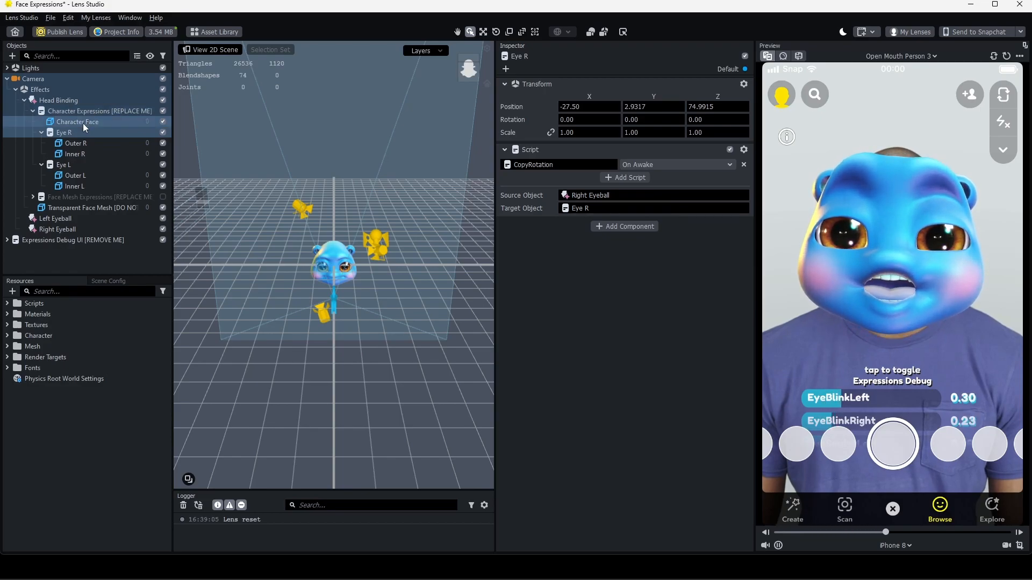
Inspect the Eye R/L, outer_eye (eyes, eyes_shine) and inner_eye (iris) objects in Objects
left_click(87, 167)
left_click(89, 144)
left_click(98, 153, "shift")
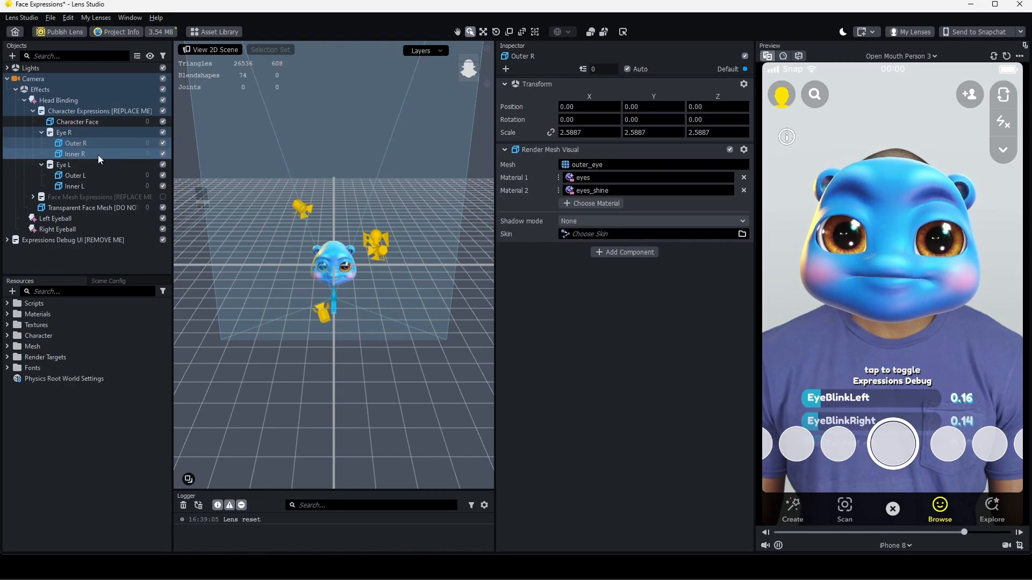
left_click(98, 173)
left_click(101, 183, "shift")
left_click(99, 143)
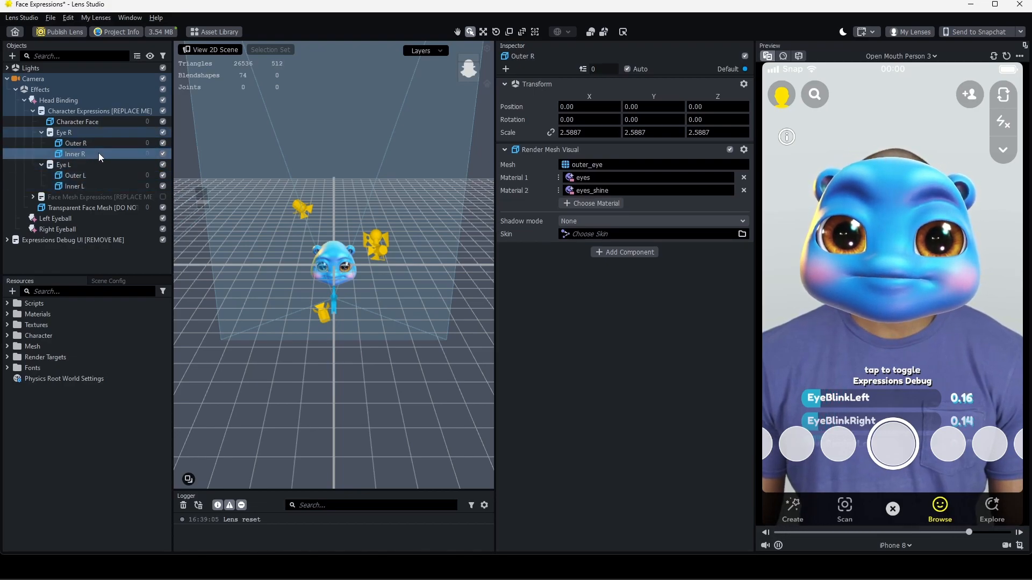
left_click(98, 154)
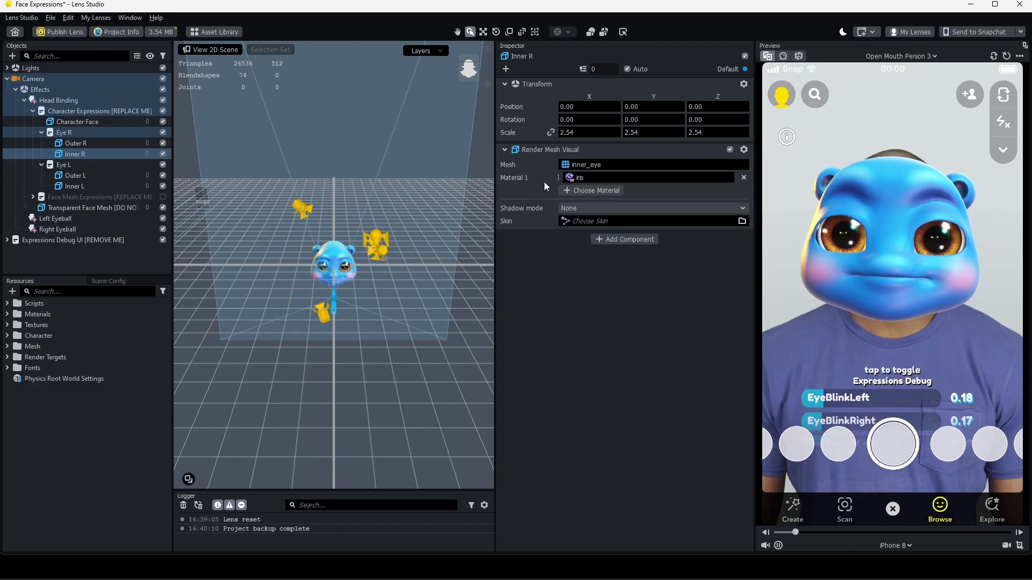
left_click(97, 145)
left_click(110, 176)
left_click(98, 144)
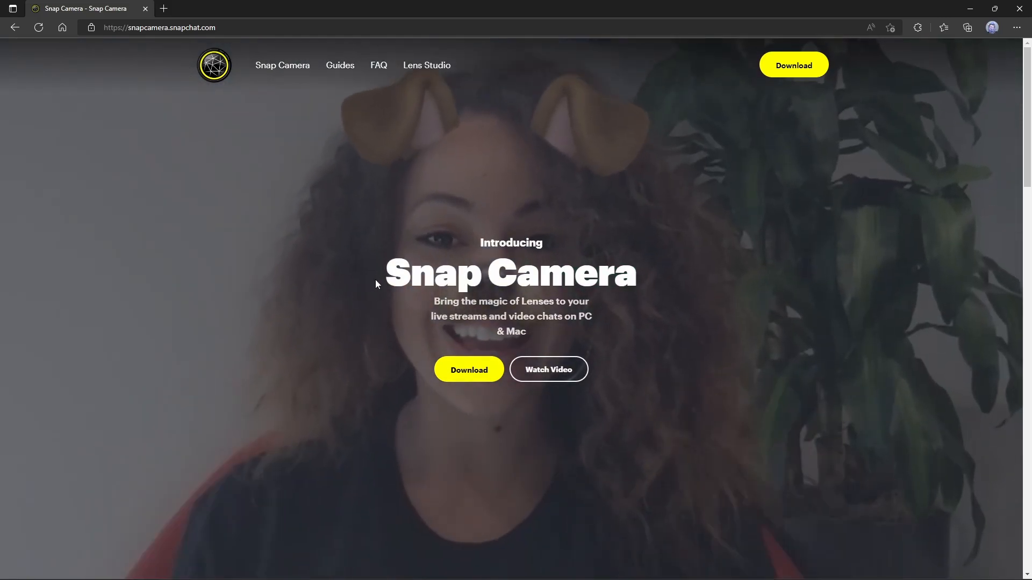
Scroll the snapcamera.snapchat.com page past the video-chat demo to 'A new Lens on gaming'
scroll(454, 264, "down", 9)
scroll(417, 335, "down", 3)
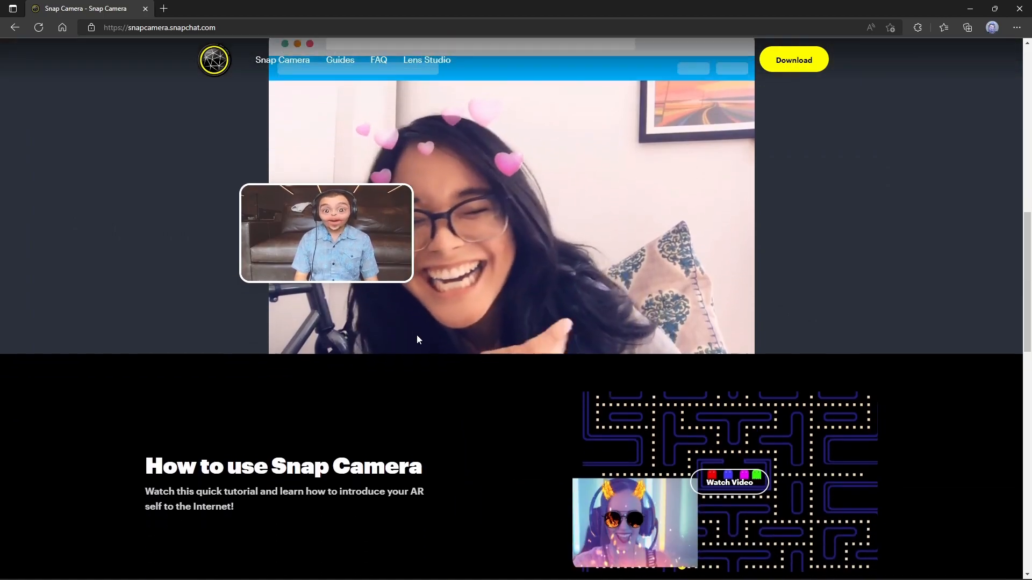
scroll(389, 262, "up", 2)
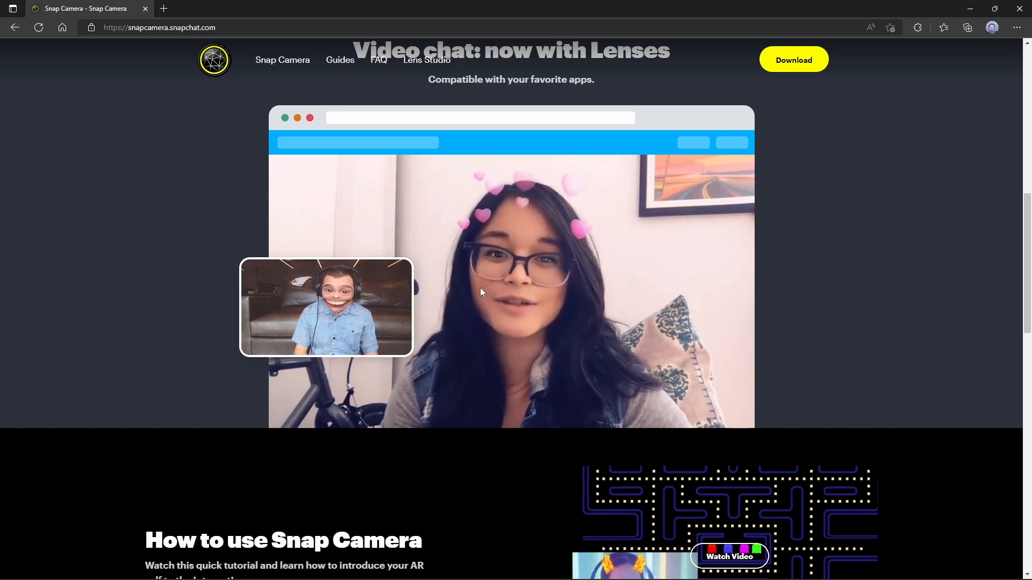
scroll(376, 255, "down", 10)
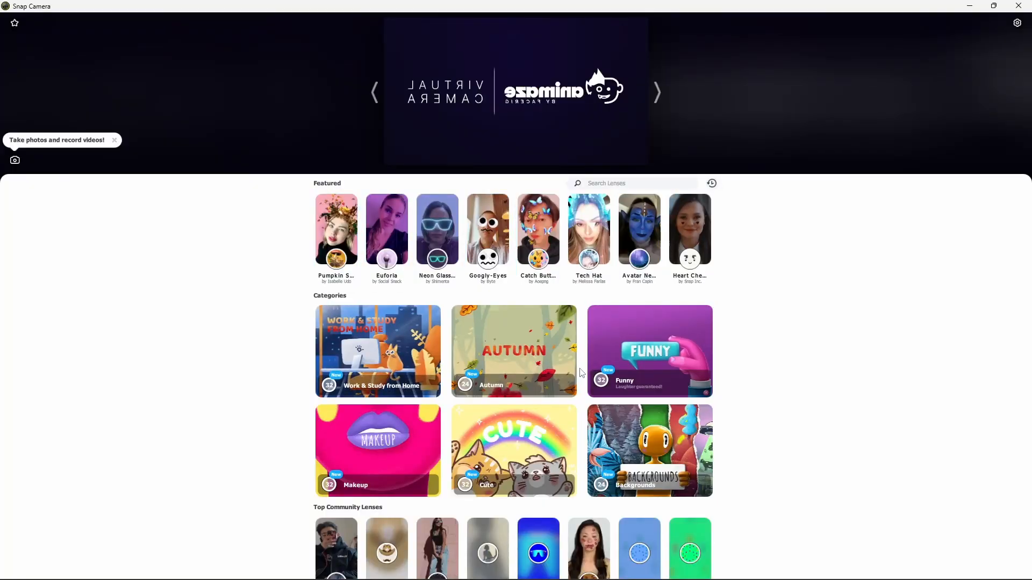
Scroll through the Snap Camera featured and community lens gallery
scroll(514, 446, "down", 2)
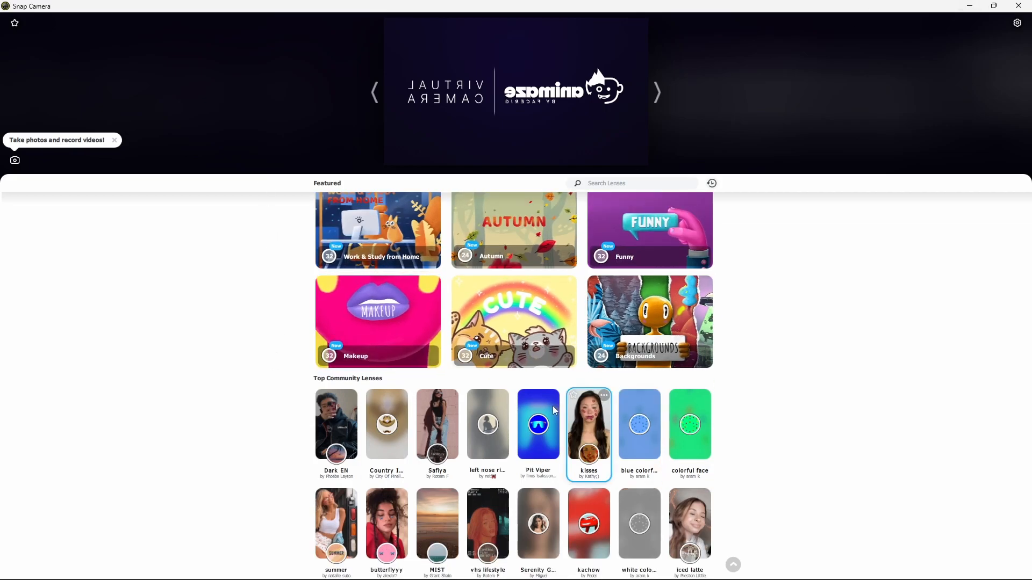
scroll(328, 254, "up", 2)
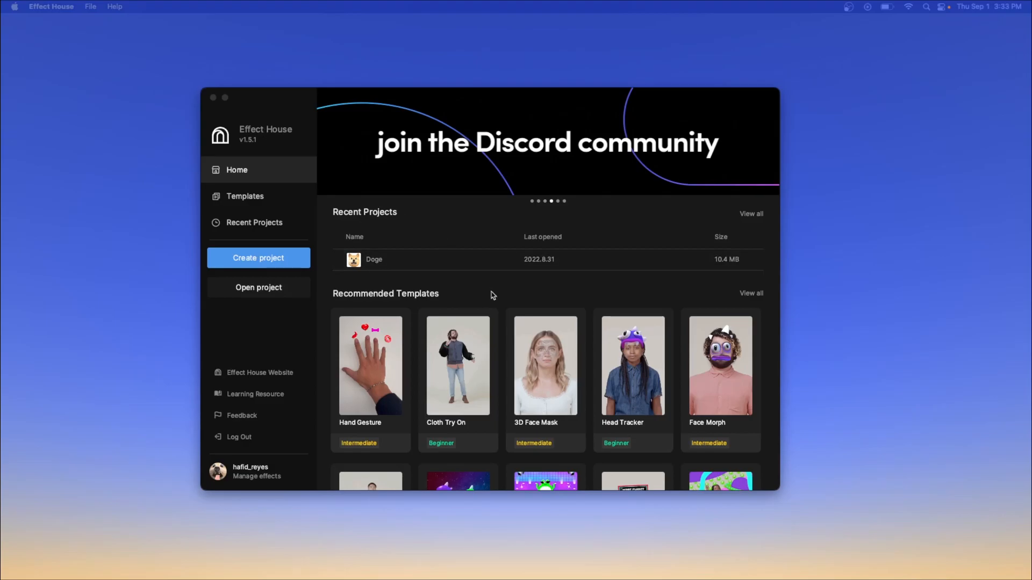
Open Effect House's Templates gallery filtered to the Face templates
left_click(245, 197)
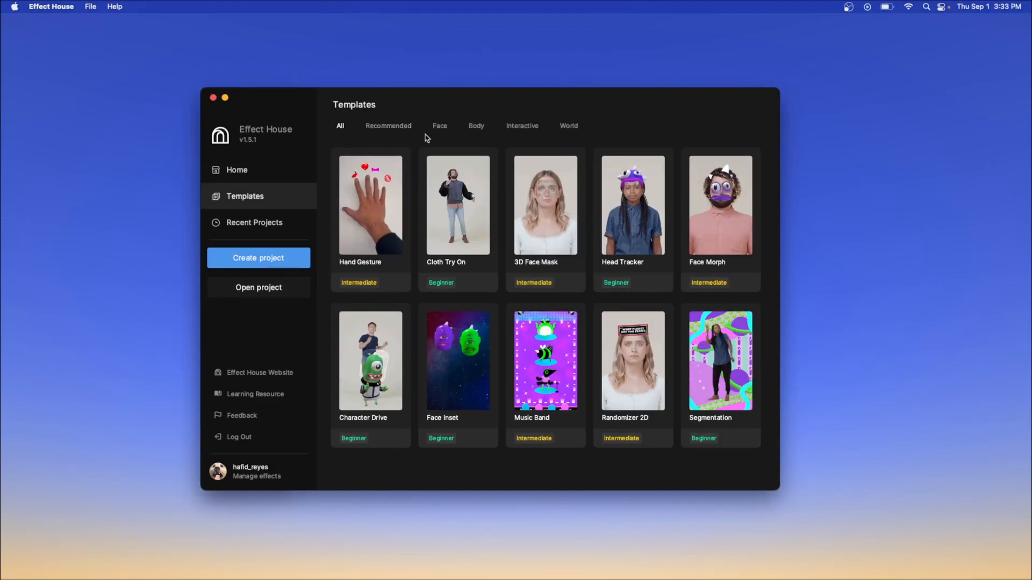
left_click(440, 127)
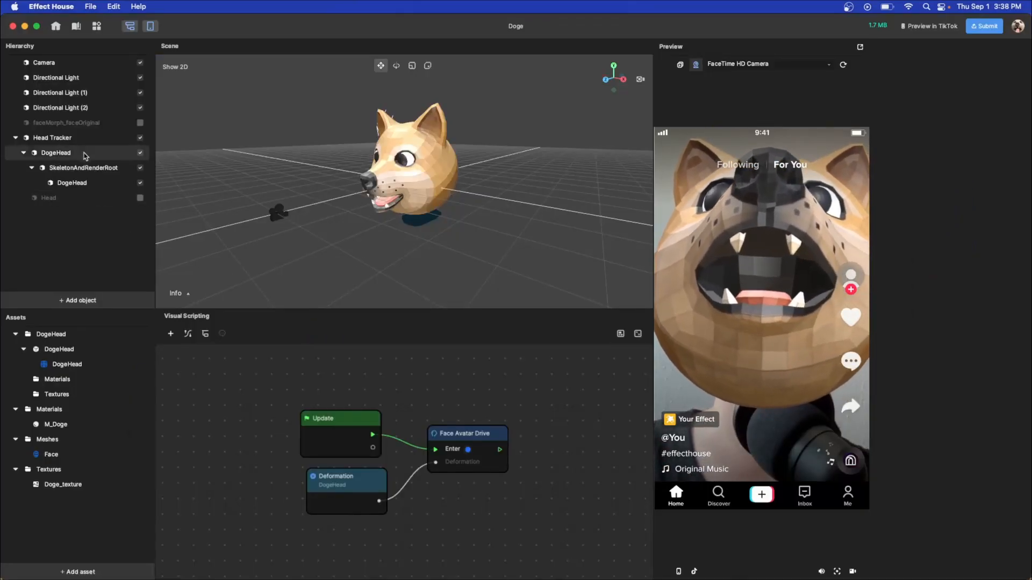
Inspect the nested DogeHead mesh's blendshape weights and reposition the Face Avatar Drive node
left_click(66, 154)
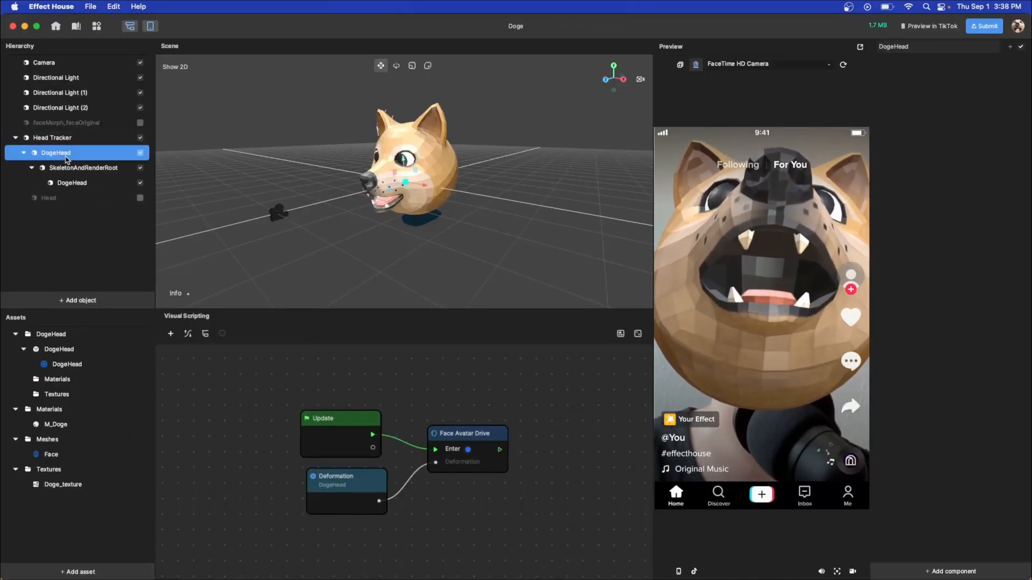
left_click(75, 182)
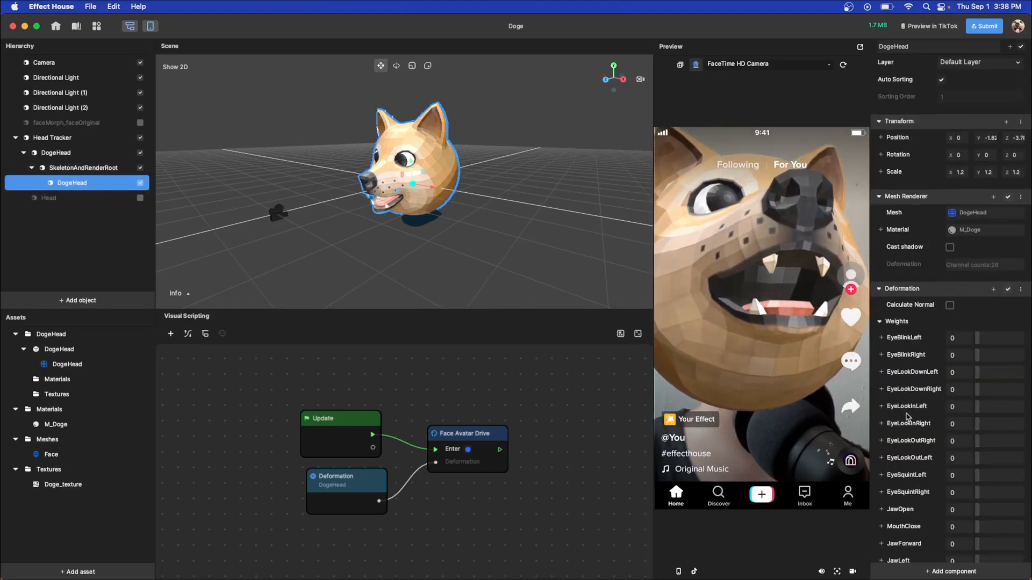
scroll(908, 414, "down", 5)
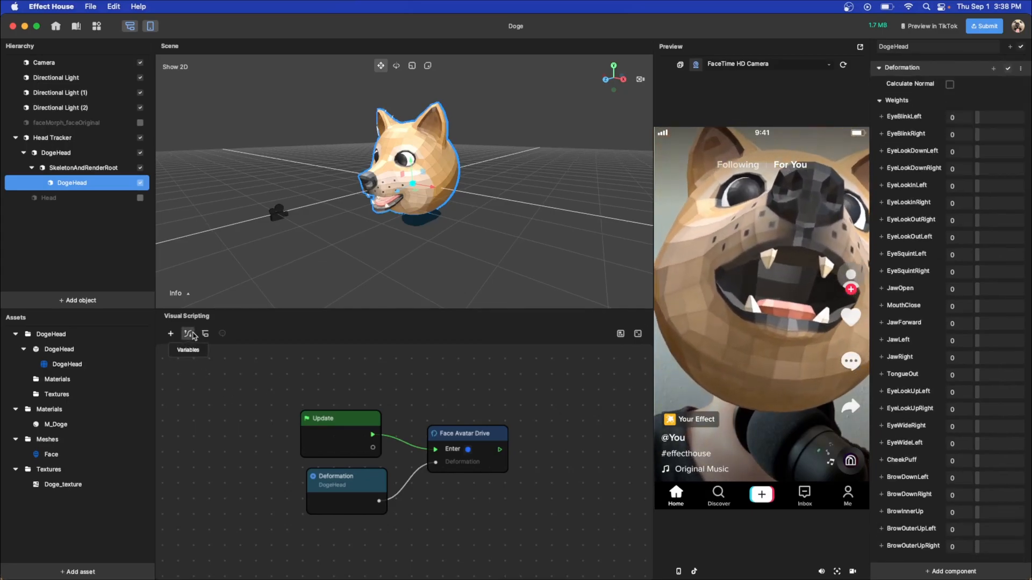
left_click(459, 434)
left_click_drag(460, 434, 485, 427)
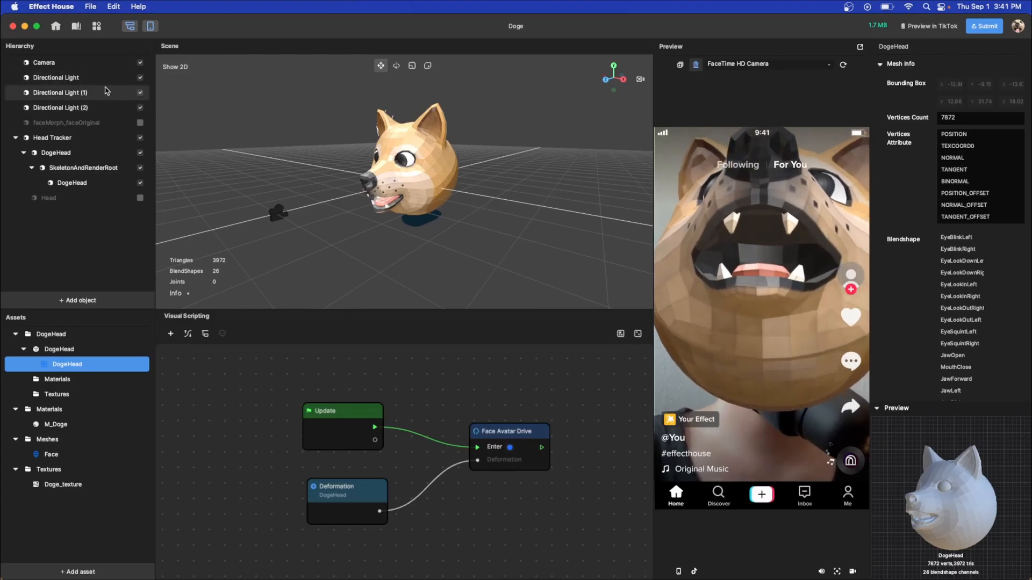
Inspect the three directional lights and the M_Doge material
left_click(105, 83)
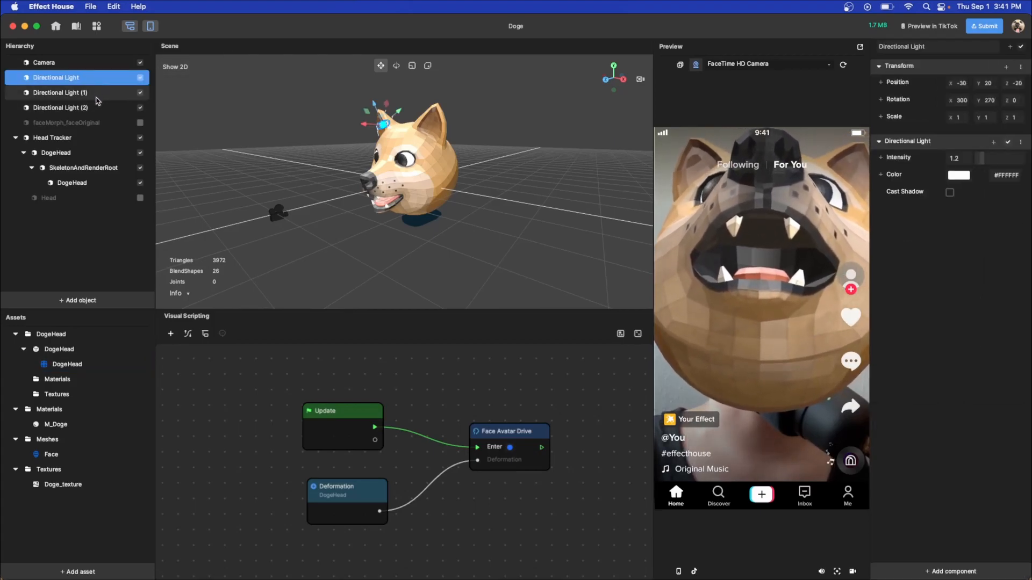
left_click(98, 96)
left_click(98, 109)
left_click(56, 424)
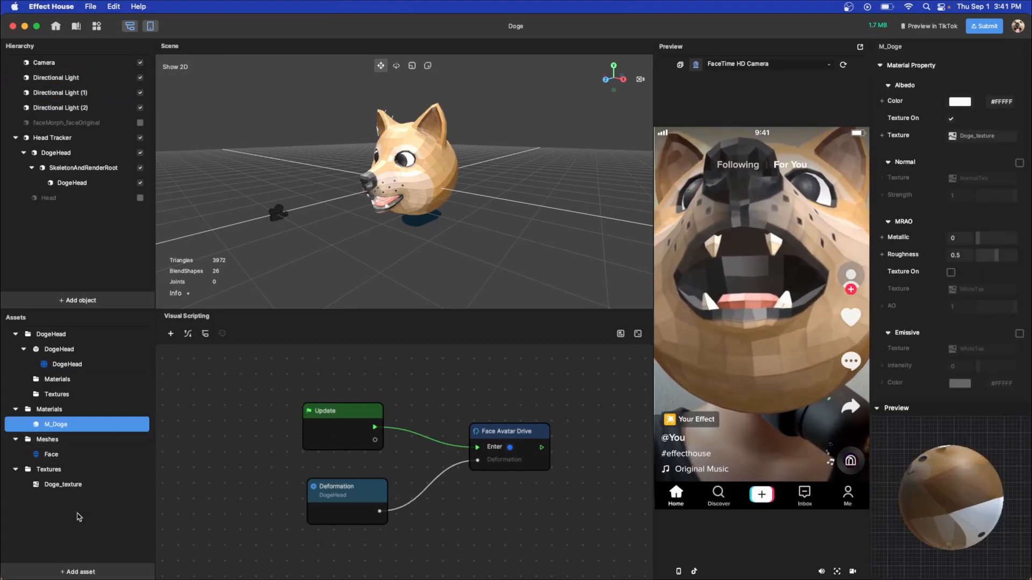
Show Doge_texture's settings and keep its Max Resolution at 1024
left_click(58, 572)
mouse_move(130, 517)
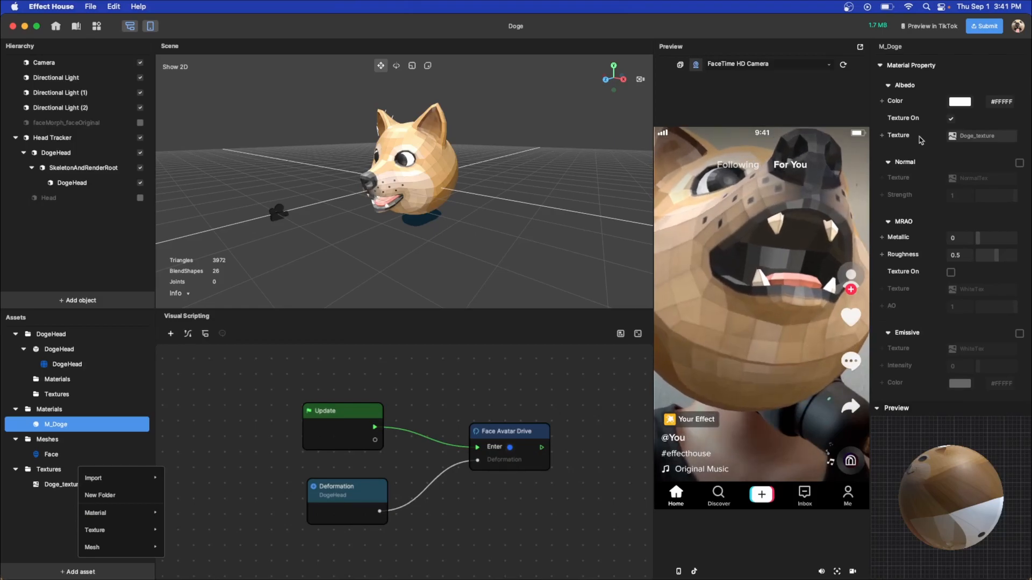
left_click(79, 487)
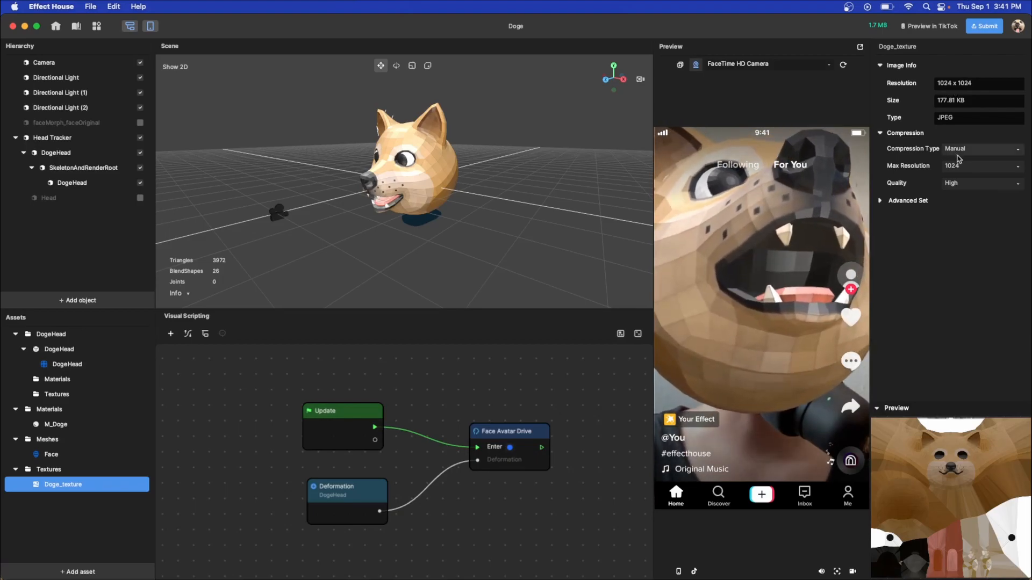
left_click(971, 166)
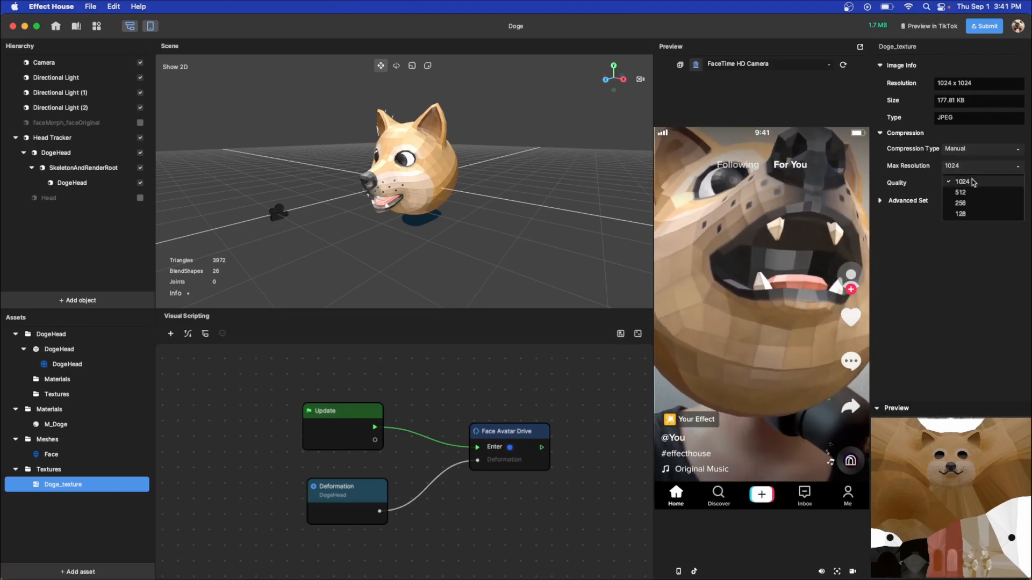
left_click(933, 286)
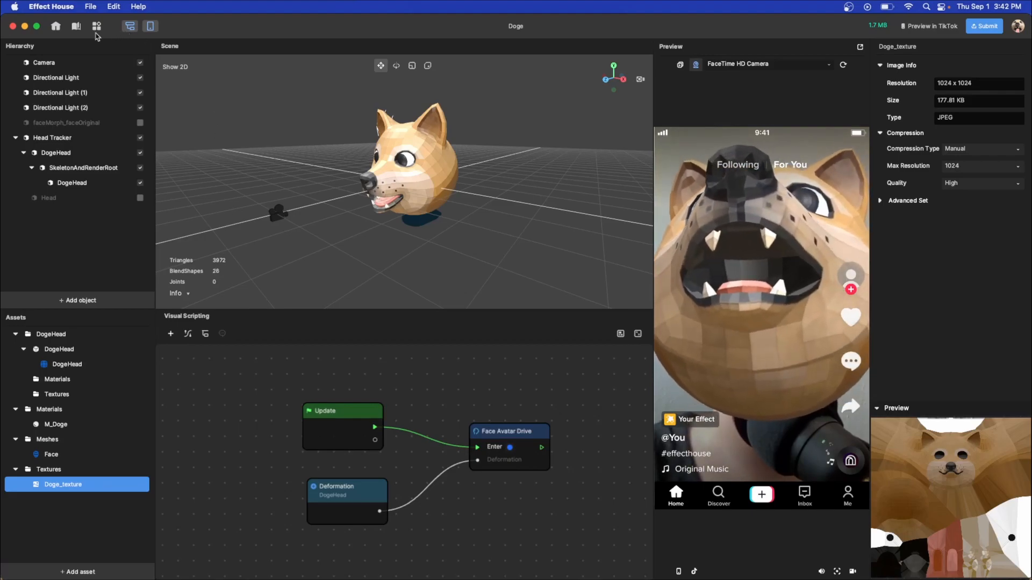
Review the Doge Project Info (Show face hint, 1.7 MB package) and save it
left_click(90, 6)
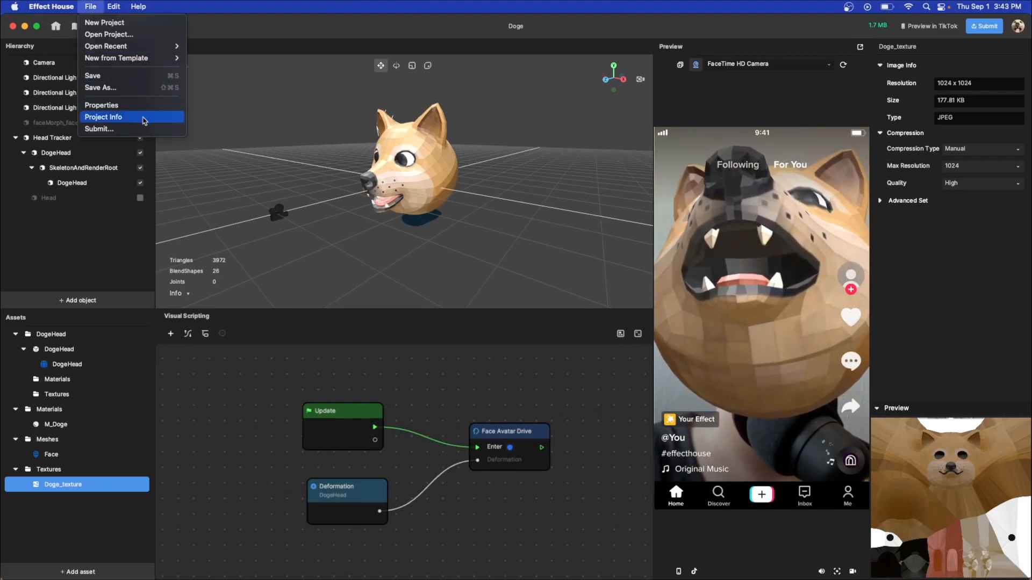
left_click(141, 117)
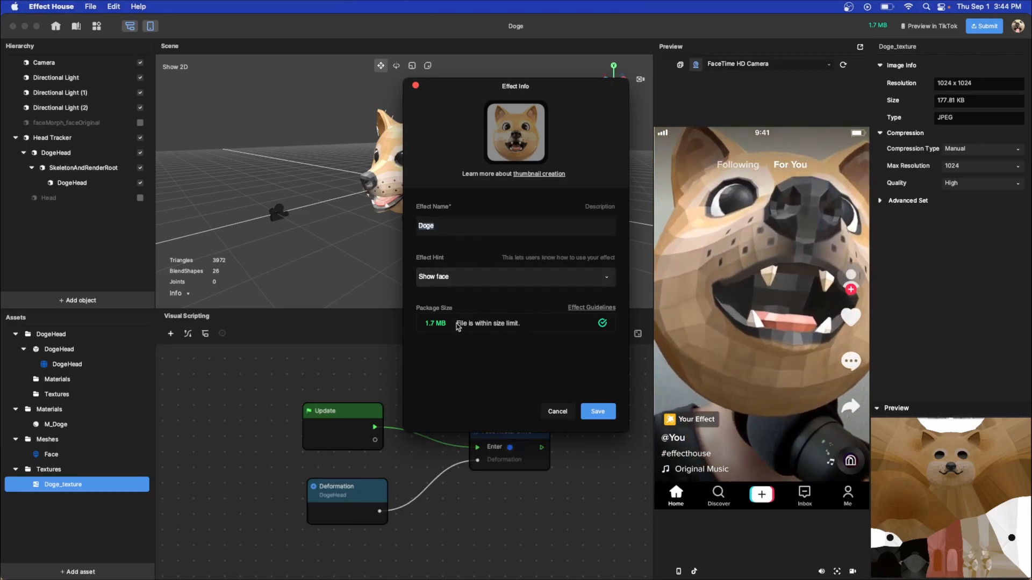
left_click(598, 411)
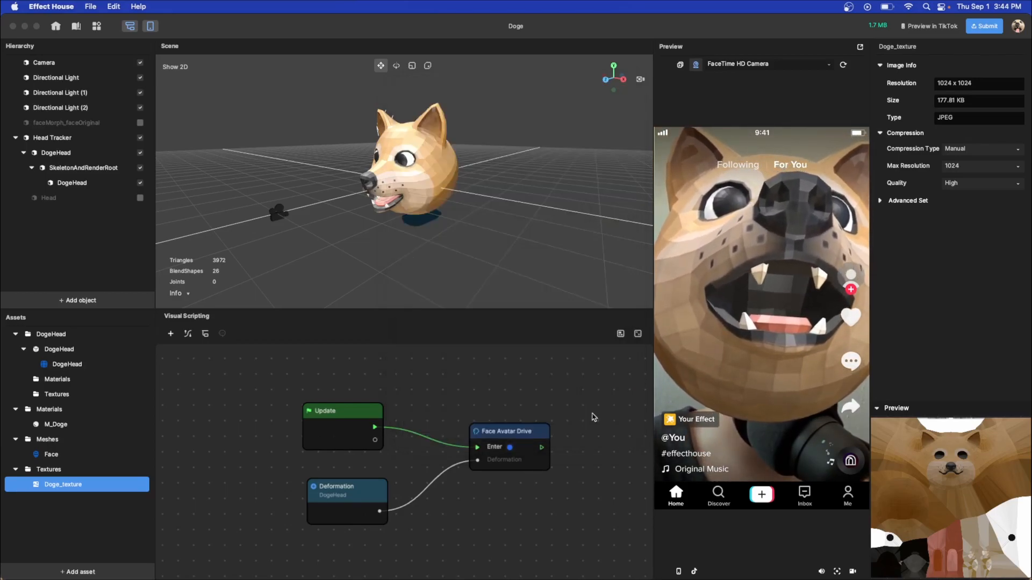
mouse_move(878, 26)
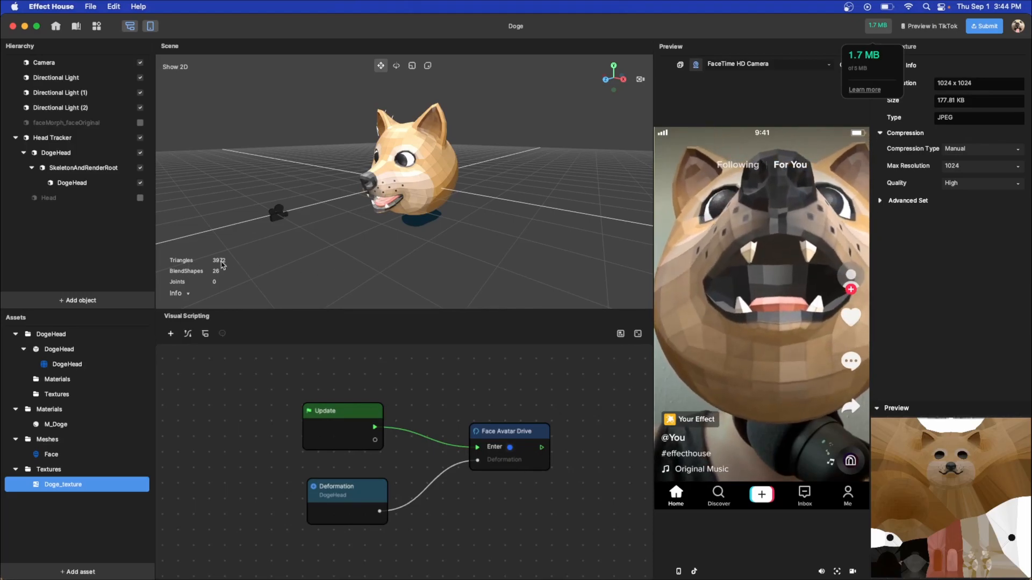
left_click(311, 260)
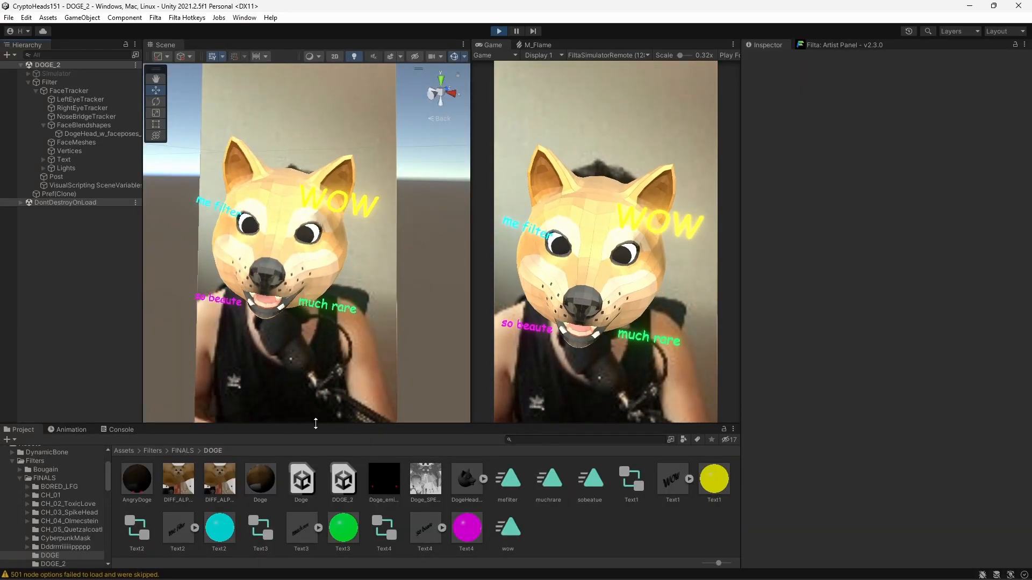
Check FaceBlendshapes' live weights and show the DogeHead_w_faceposes_V3 FBX import settings
left_click(92, 127)
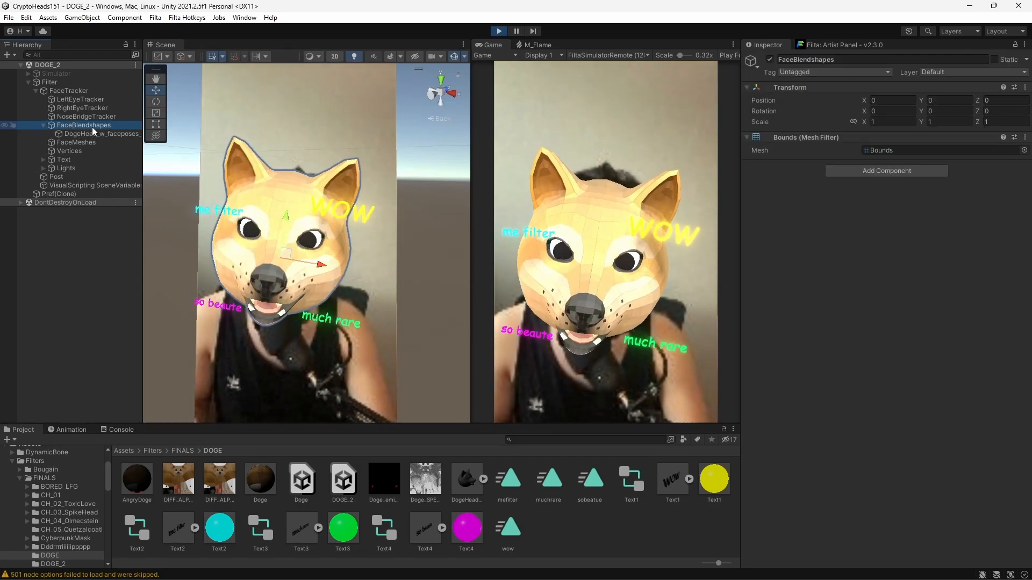
left_click(103, 133)
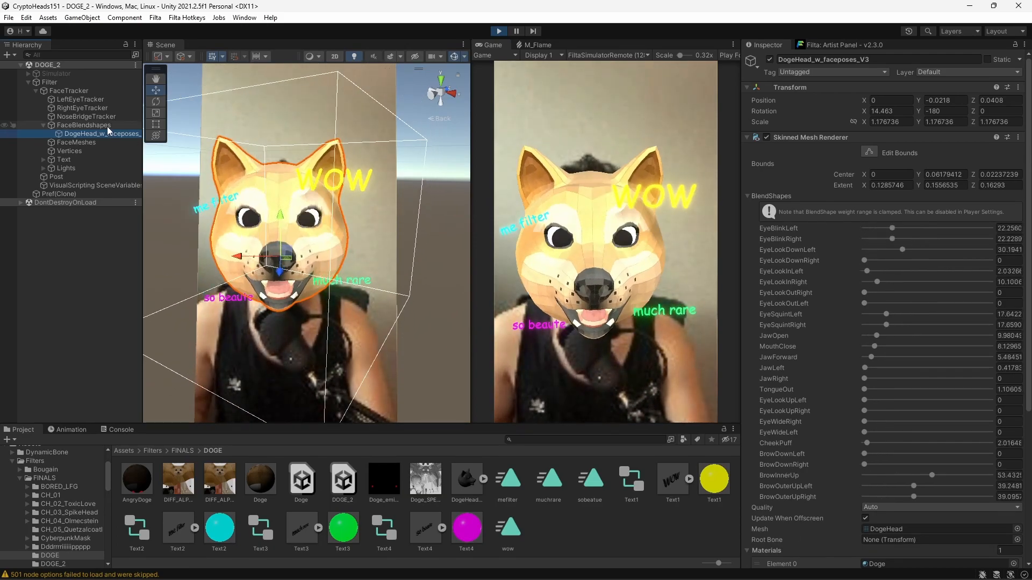
double_click(886, 528)
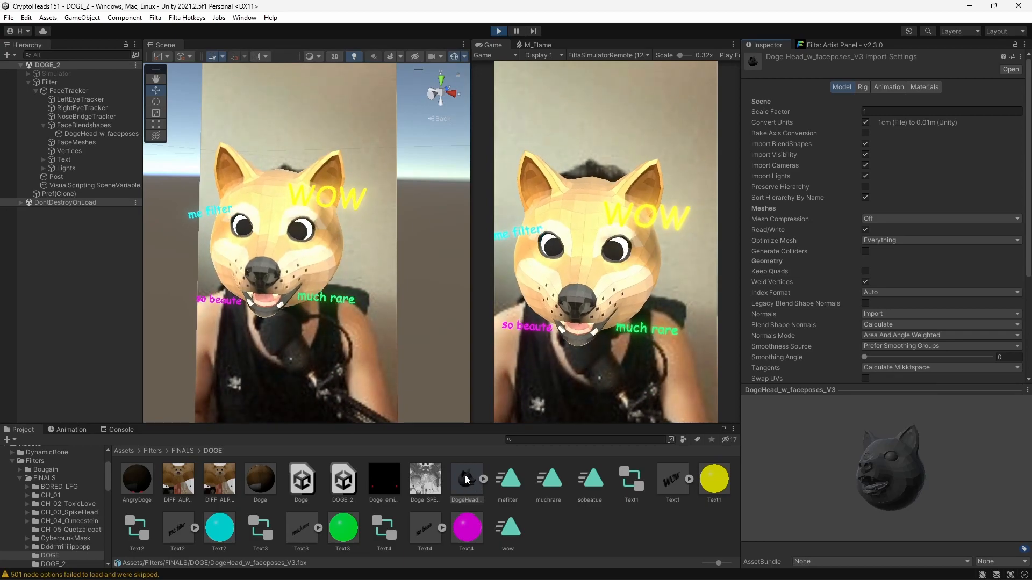
left_click(155, 18)
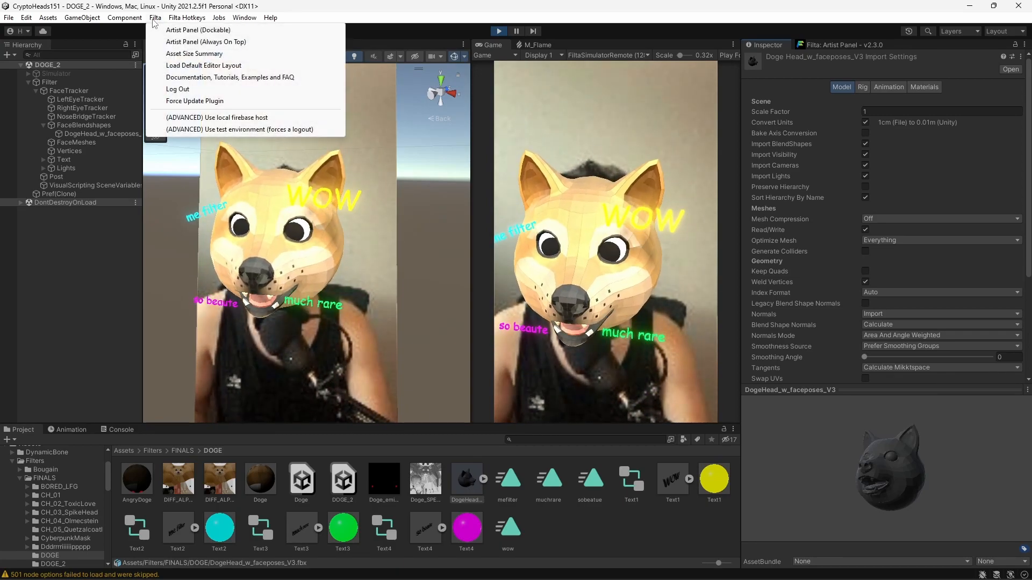
Run Filta's Check Filter Size (17.48 MB compressed) and turn the model preview frontward
left_click(219, 54)
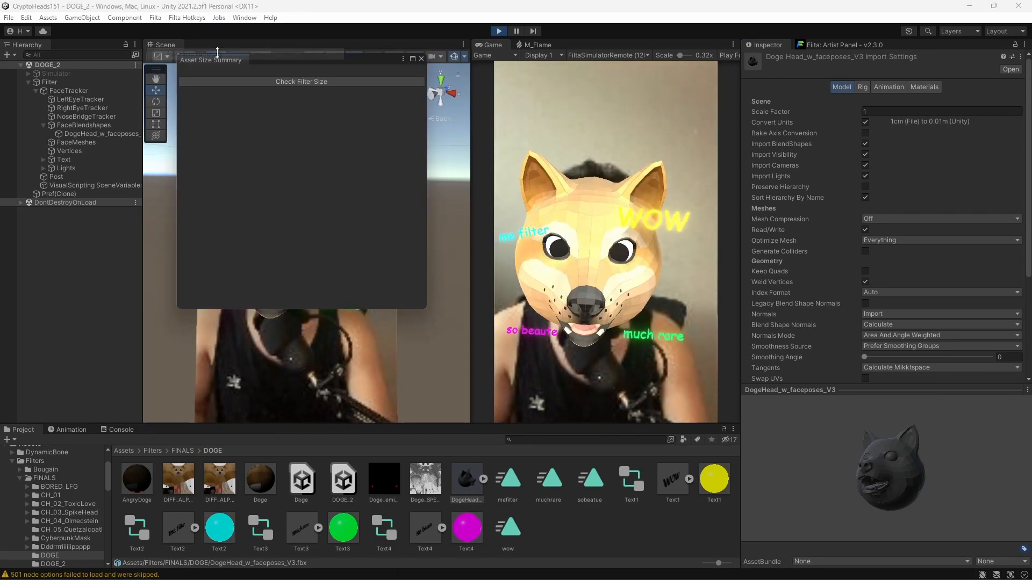
left_click(317, 81)
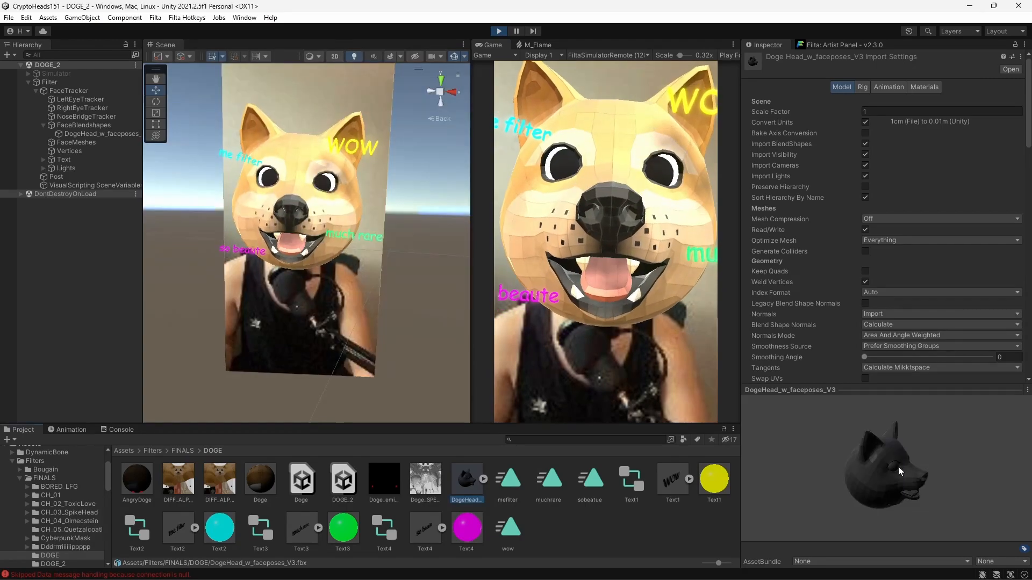
mouse_move(897, 466)
left_mouse_down()
mouse_move(876, 471)
mouse_move(822, 430)
mouse_move(879, 450)
mouse_move(899, 475)
mouse_move(846, 483)
mouse_move(817, 465)
mouse_move(903, 476)
left_mouse_up()
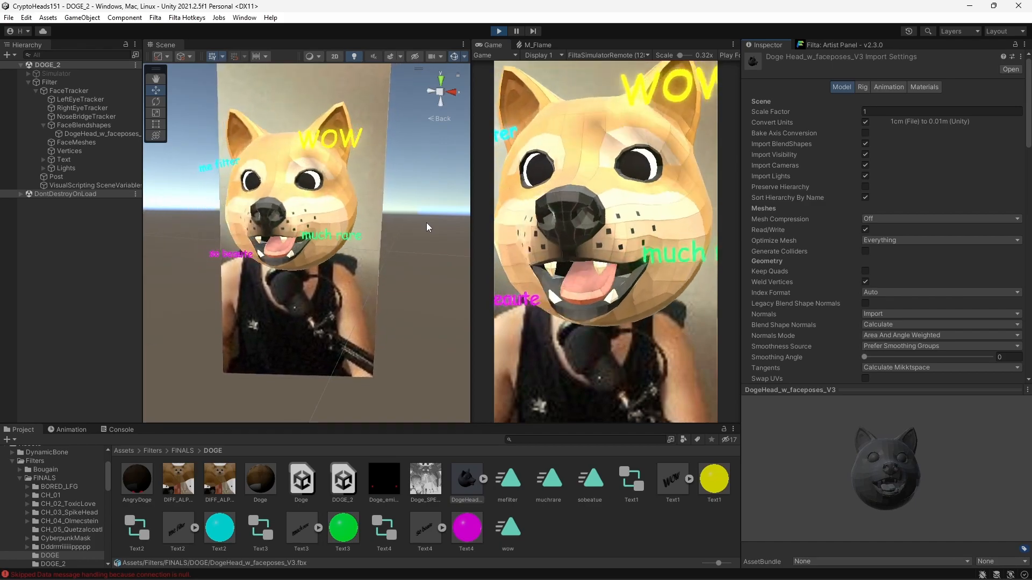
Follow the Doge material's Base Map to DIFF_ALPHA_INVERTED4_wPHOTO and view its 4096 import settings
left_click(118, 134)
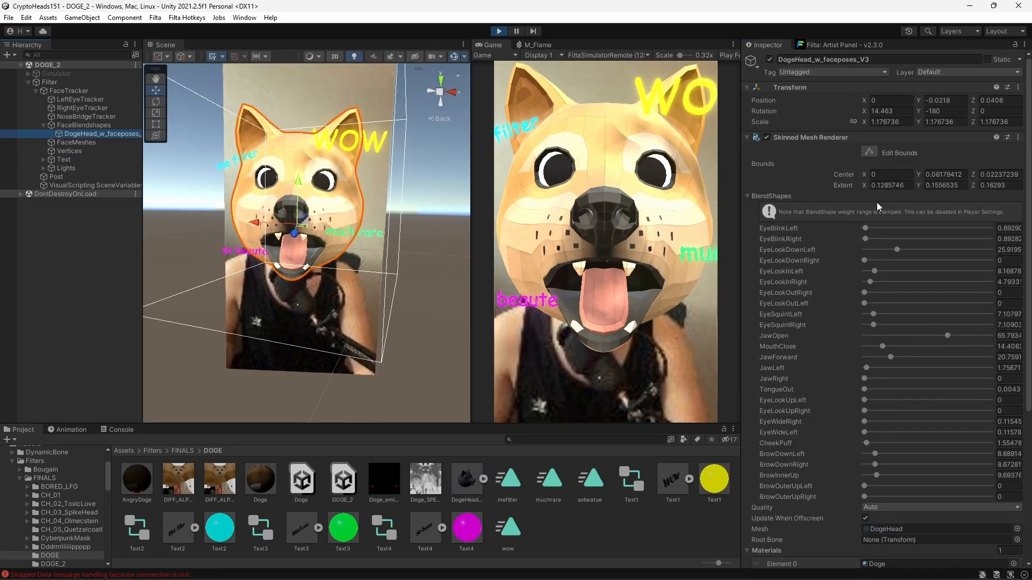
left_click(747, 138)
left_click(766, 306)
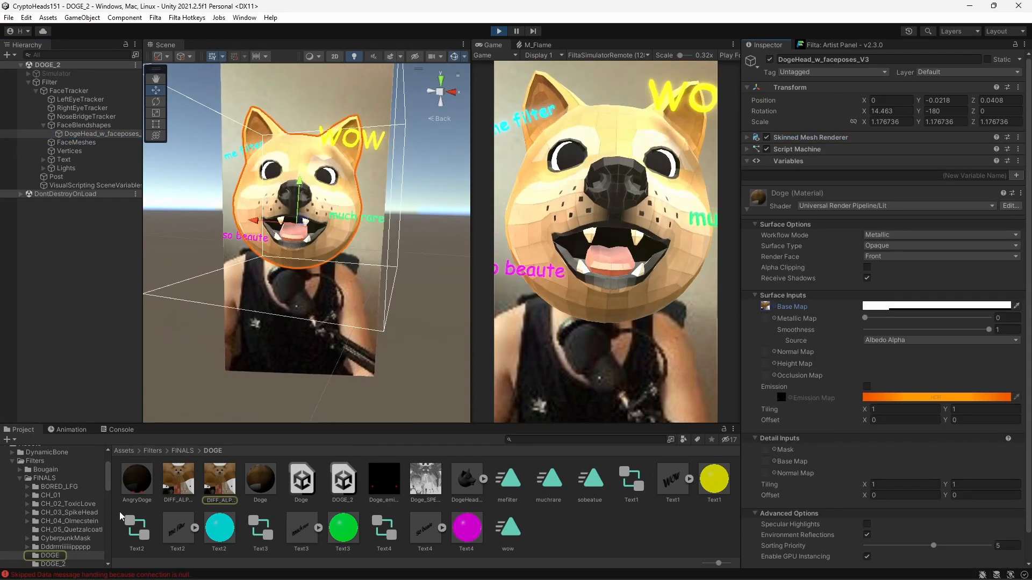
left_click(219, 480)
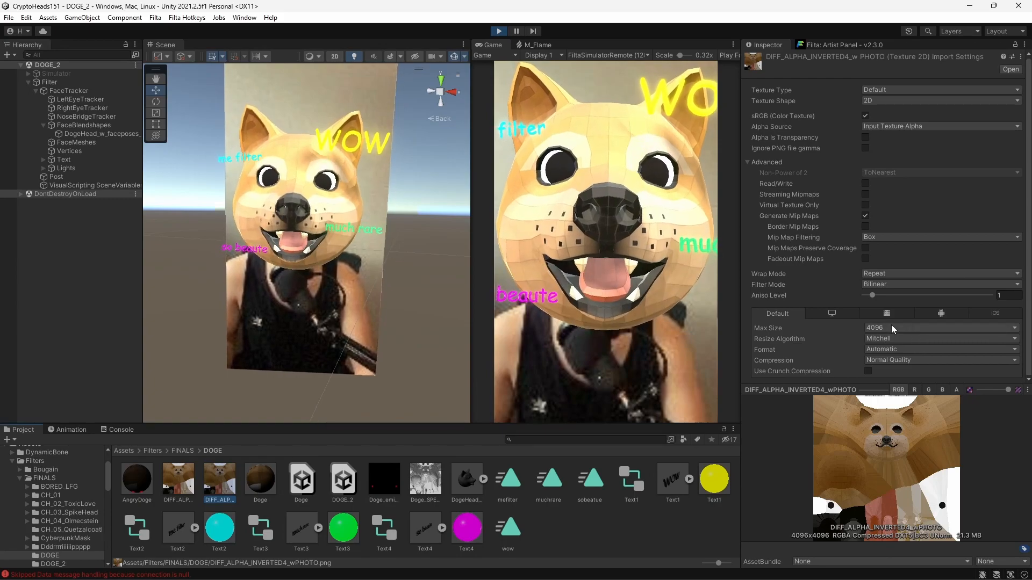
scroll(890, 327, "down", 2)
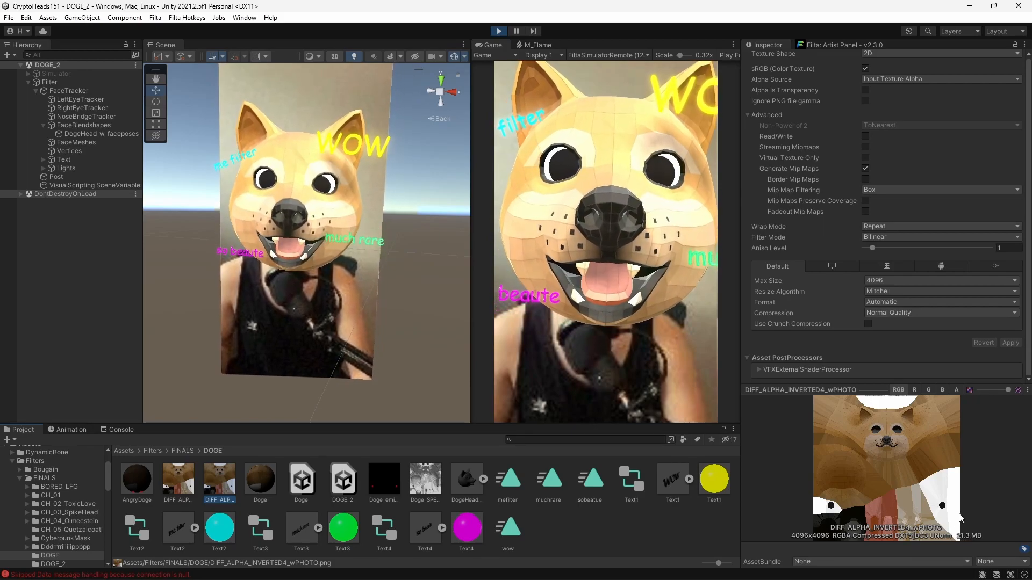
left_click(156, 18)
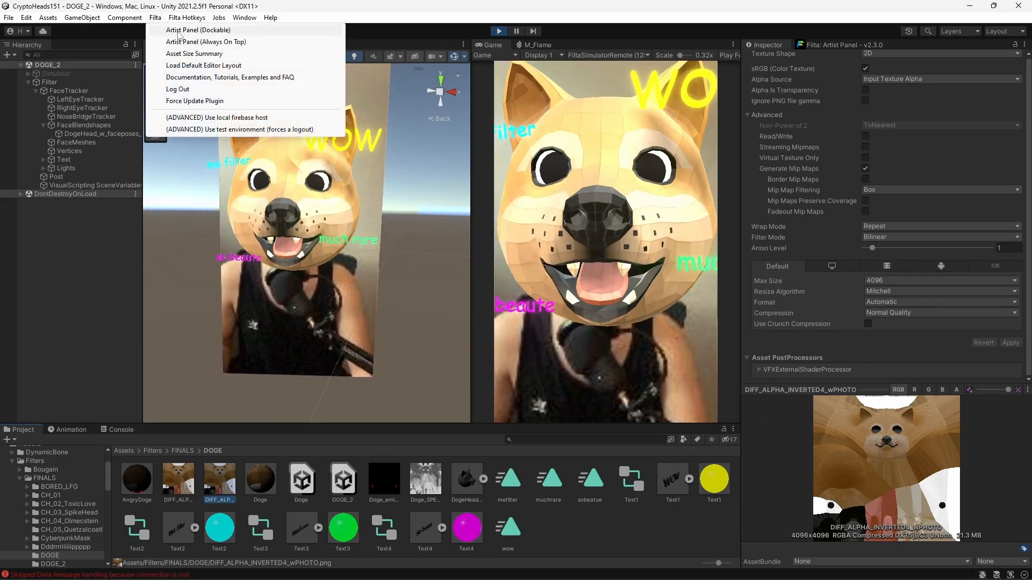
Set DIFF_ALPHA_INVERTED4_wPHOTO's Compression to None and recheck the Filta asset size summary
left_click(193, 54)
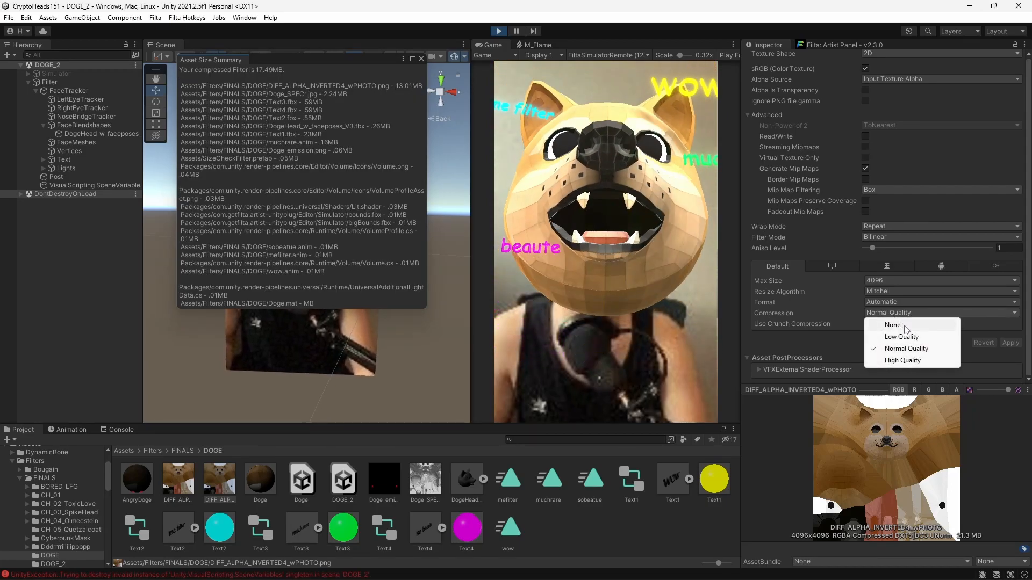
left_click(892, 325)
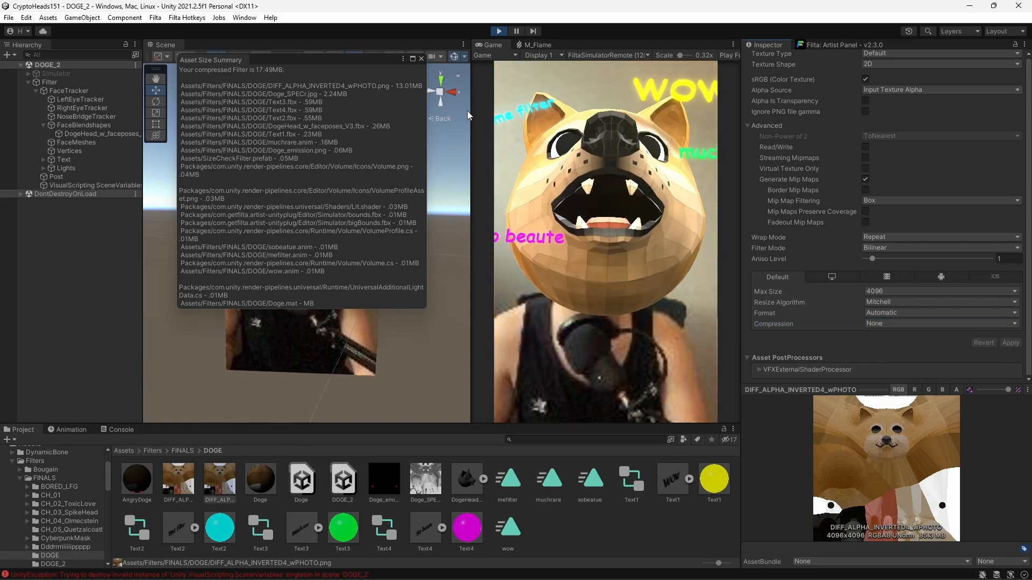
left_click(421, 59)
left_click(155, 18)
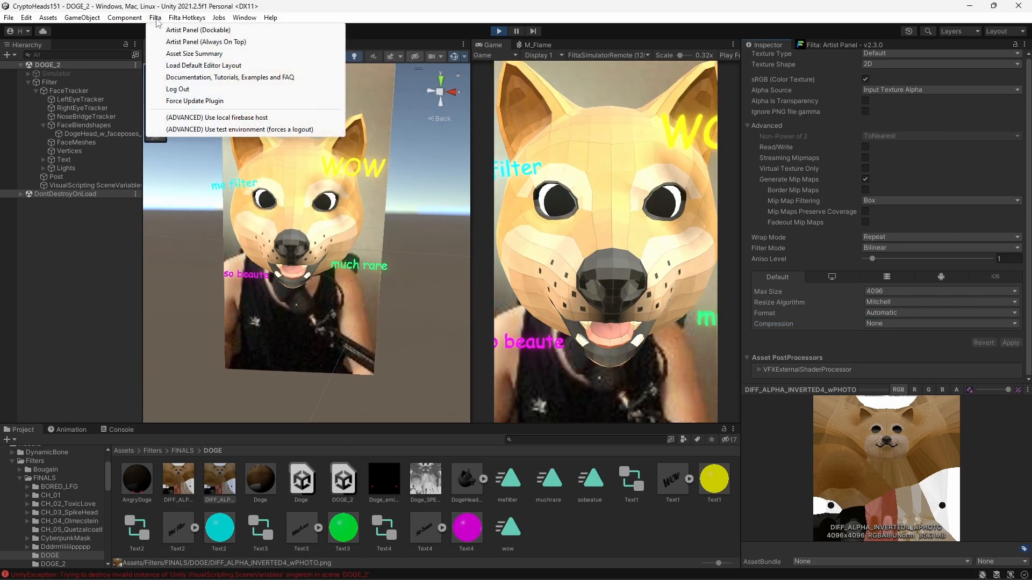
left_click(205, 56)
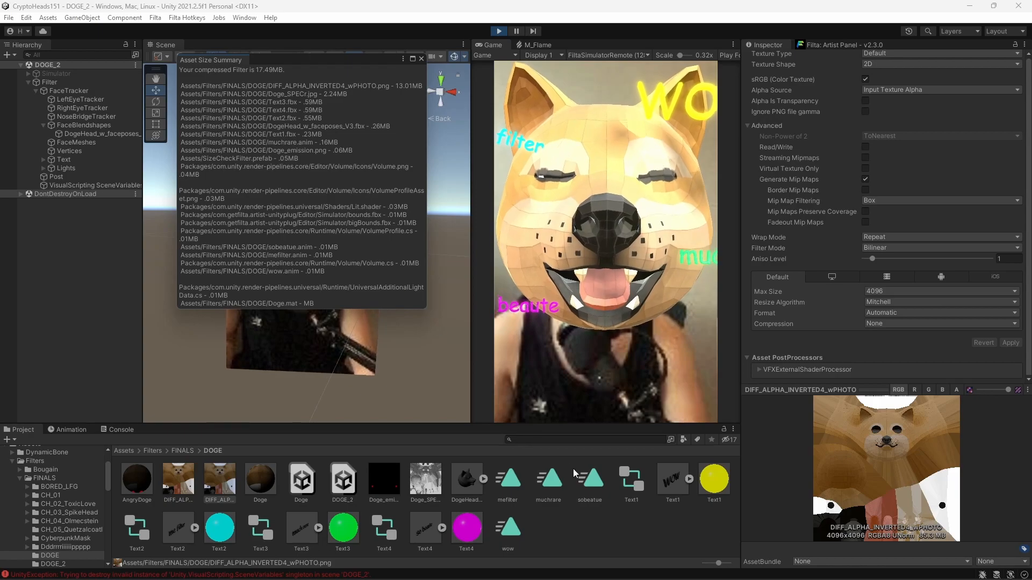
key("Right")
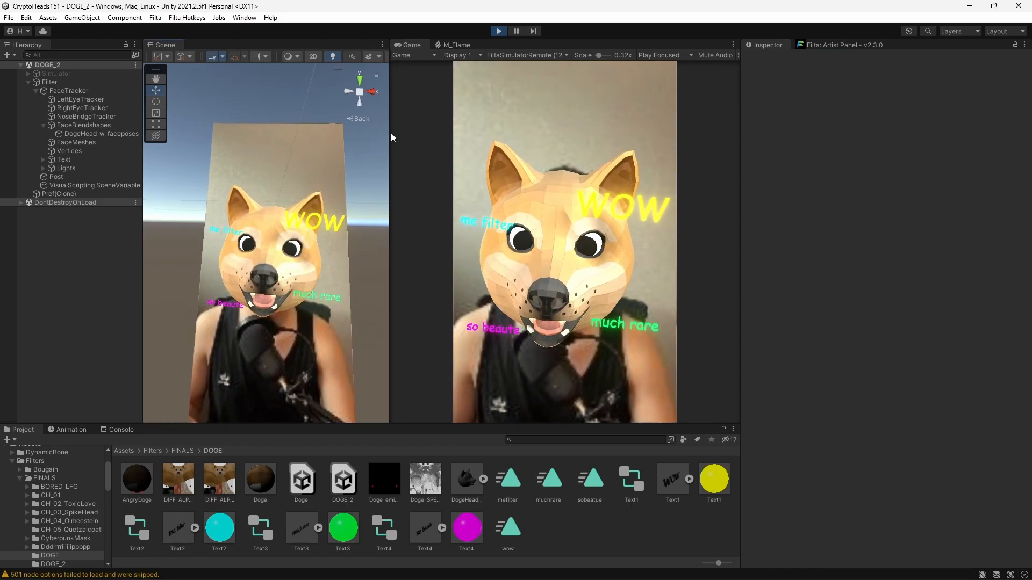
Widen the Game preview, then turn the Stats overlay on to check FPS and off again
left_click_drag(392, 135, 322, 134)
left_click(692, 55)
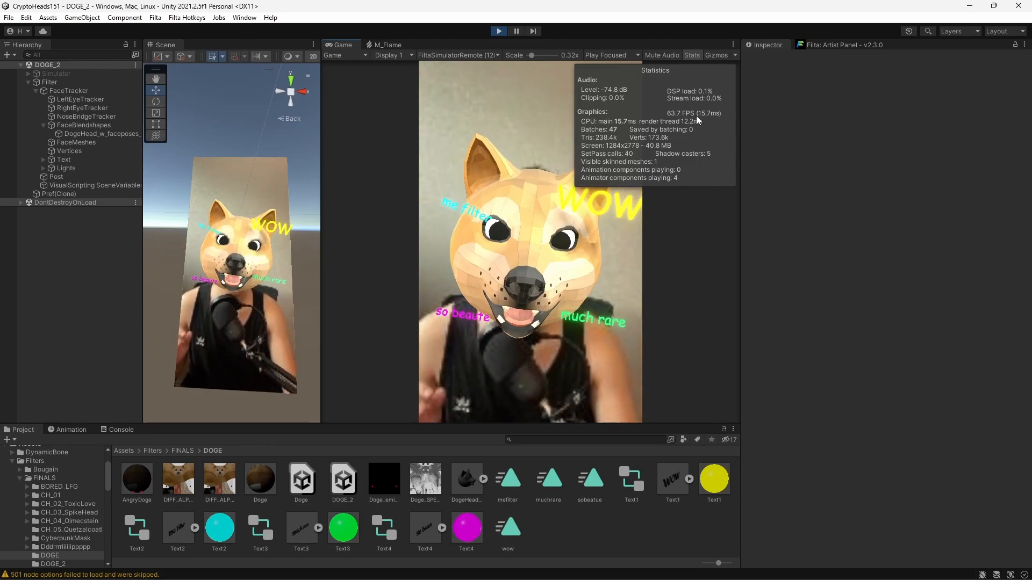
left_click(692, 55)
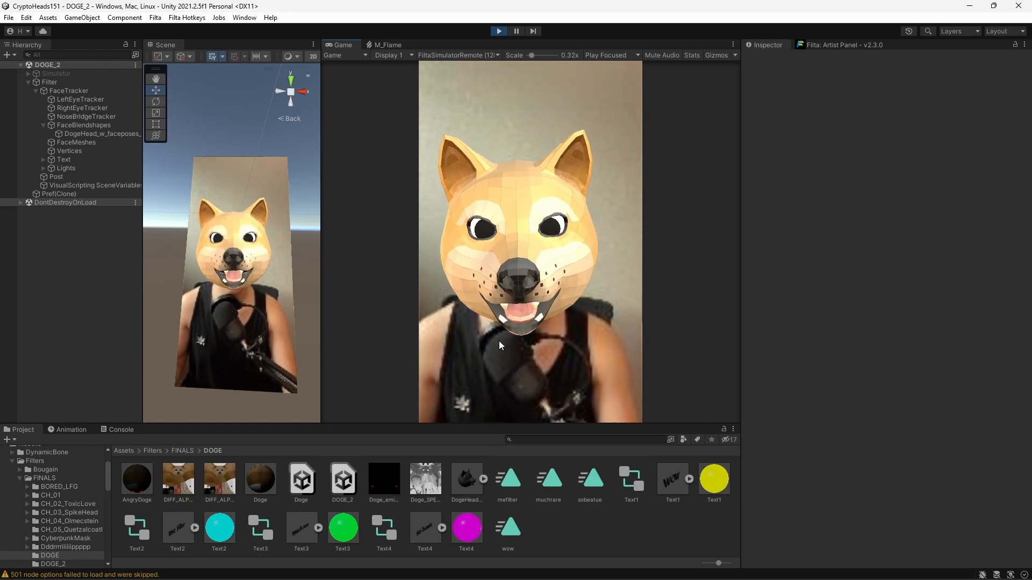
left_click(467, 478)
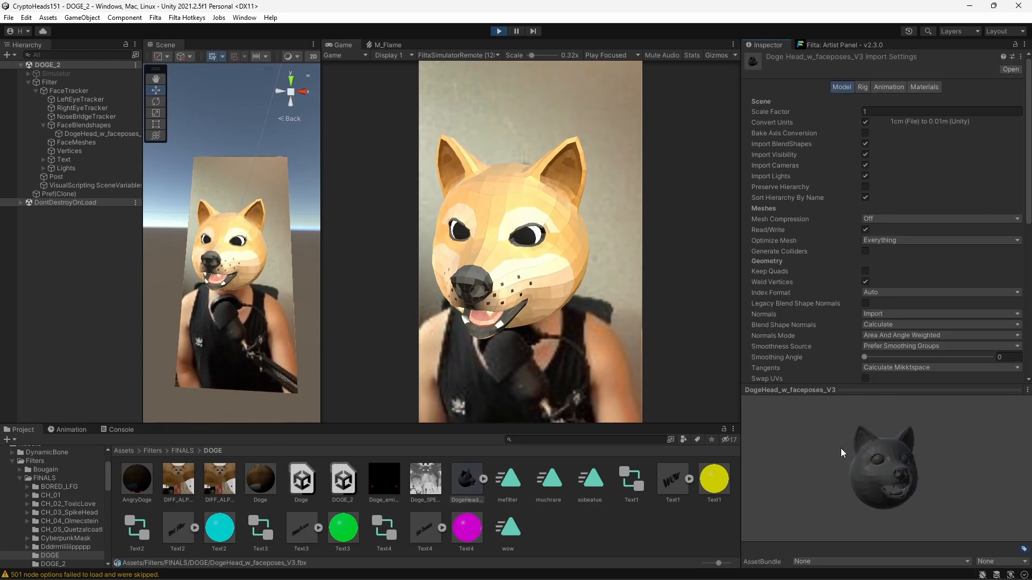
left_click_drag(811, 443, 894, 470)
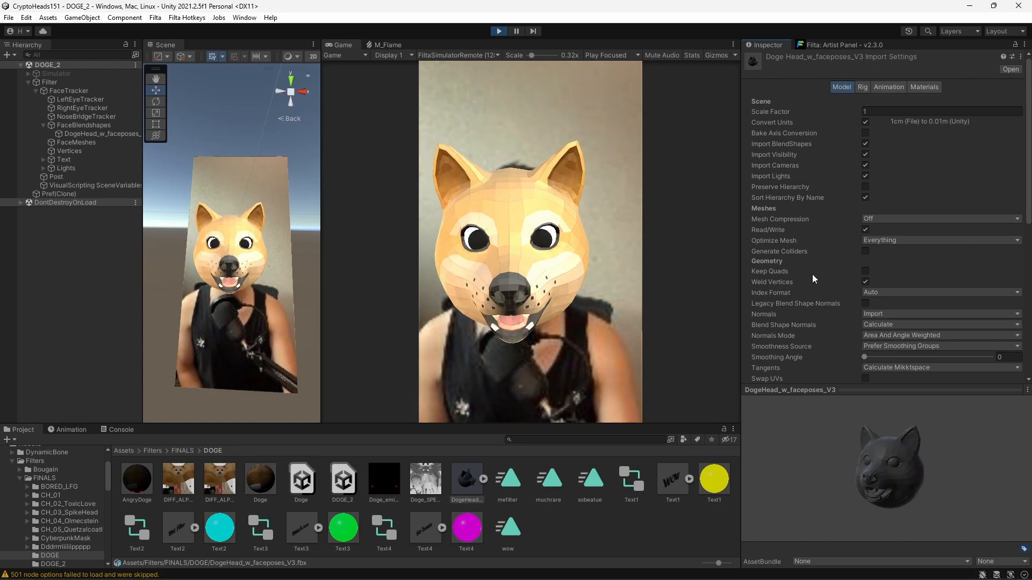
scroll(812, 274, "down", 10)
scroll(811, 250, "up", 1)
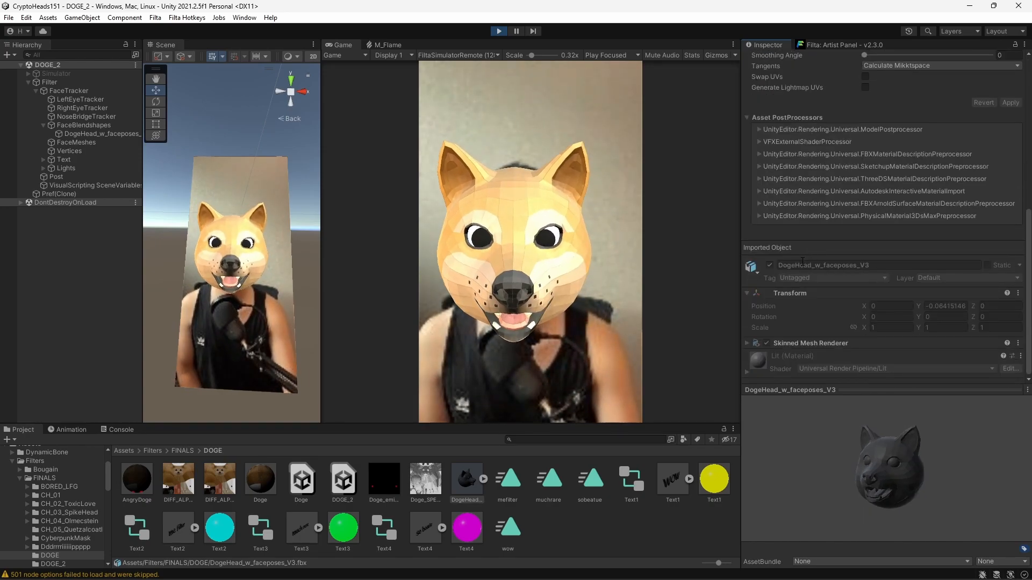
left_click(220, 478)
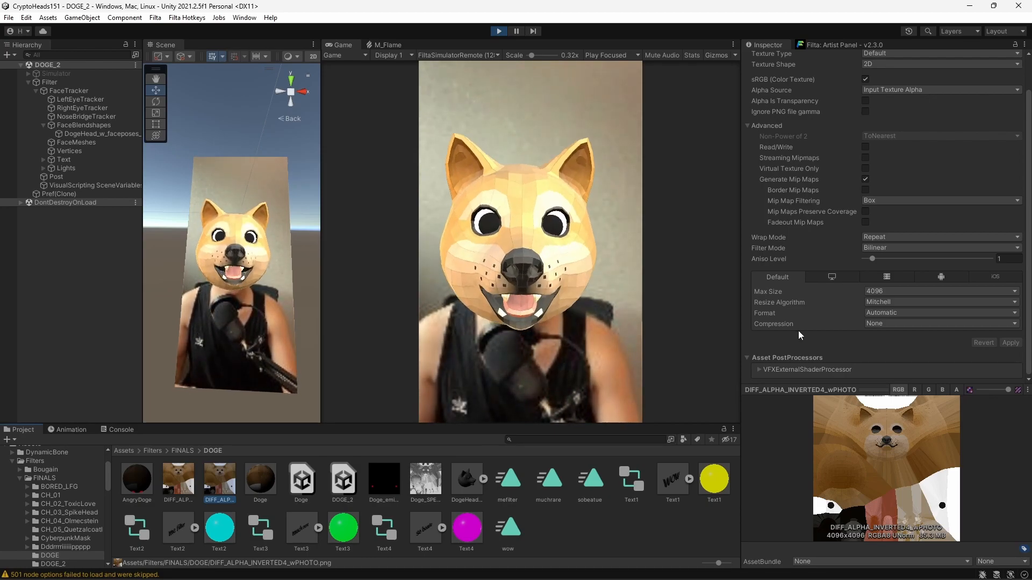
left_click(882, 291)
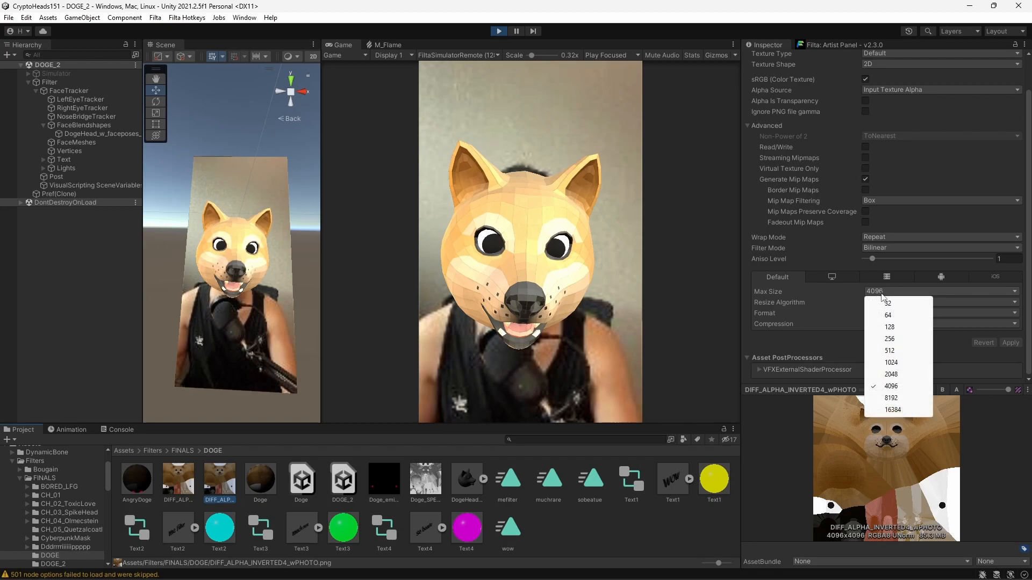
left_click(837, 344)
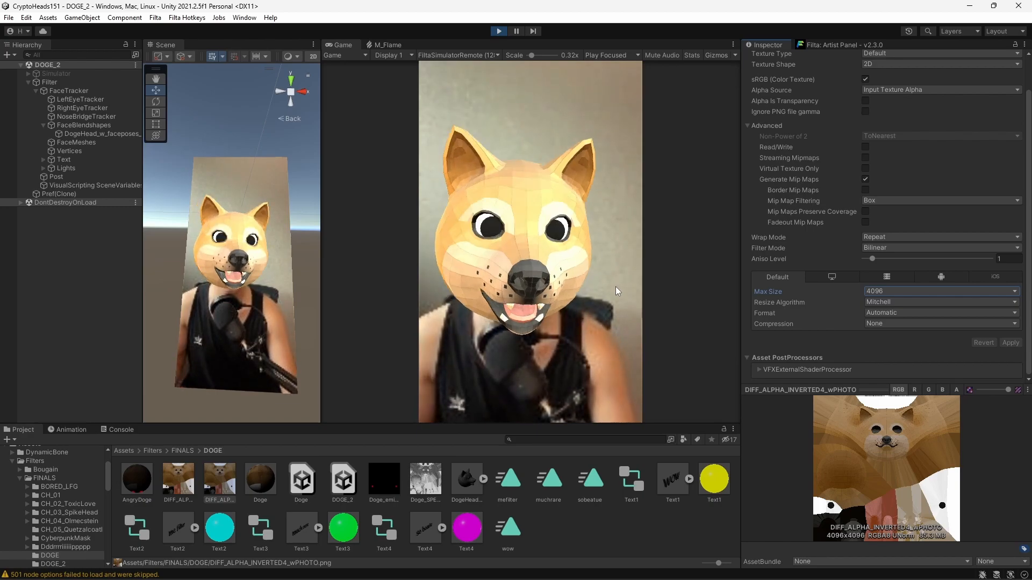
left_click(902, 291)
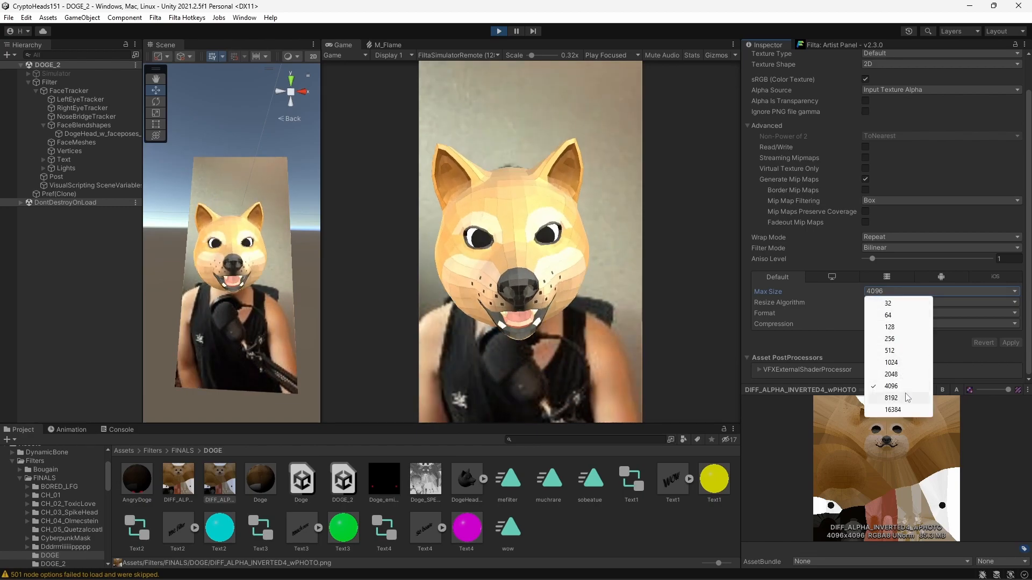
left_click(830, 339)
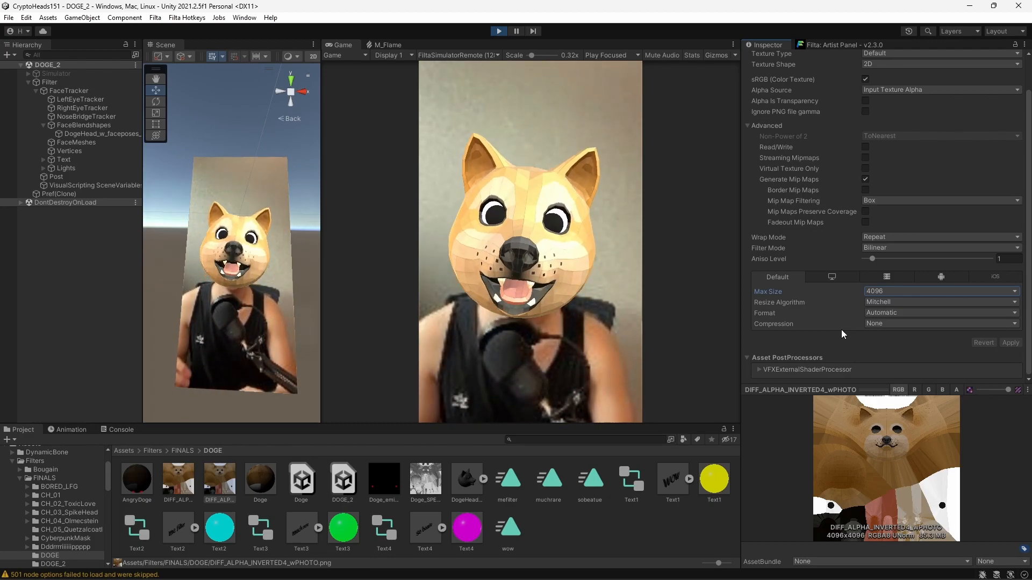
left_click(84, 289)
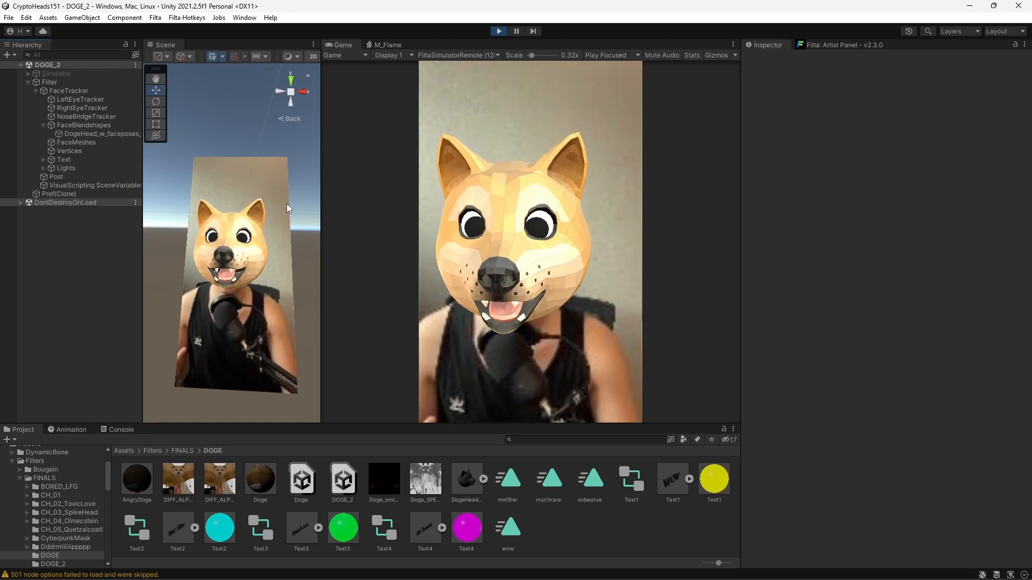
Open Text1's wow clip in the Animation window, expand its Scale x/y/z curves, and scrub to watch the text grow
left_click(270, 166)
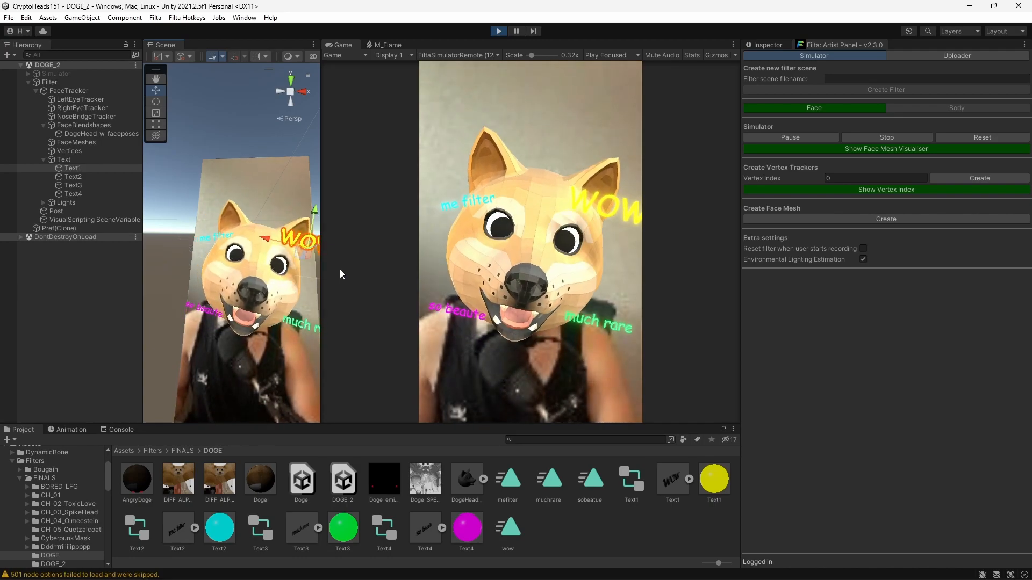
key("ctrl+6")
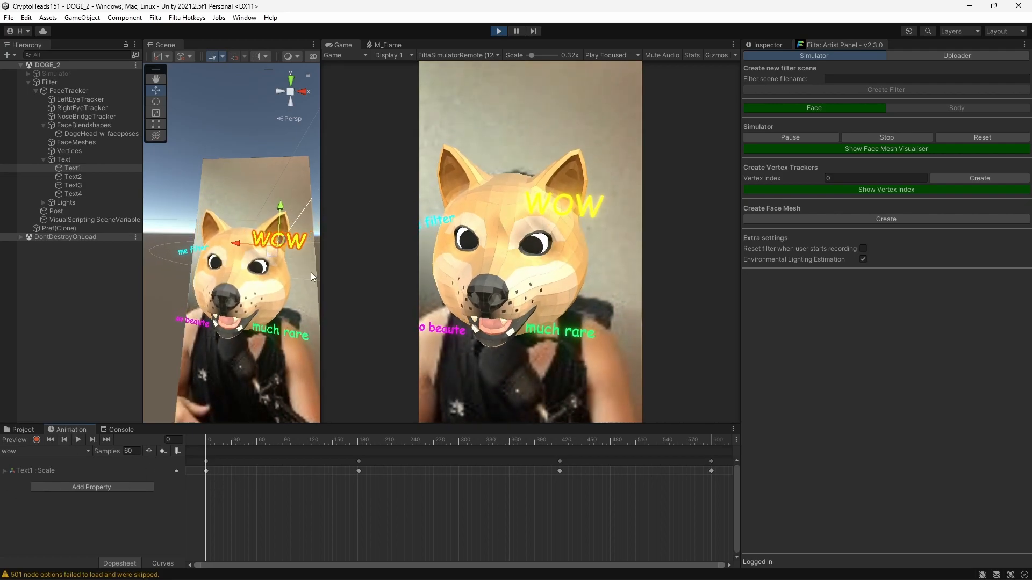
left_click(27, 470)
left_click(4, 471)
left_click_drag(205, 440, 281, 440)
left_click_drag(366, 438, 702, 442)
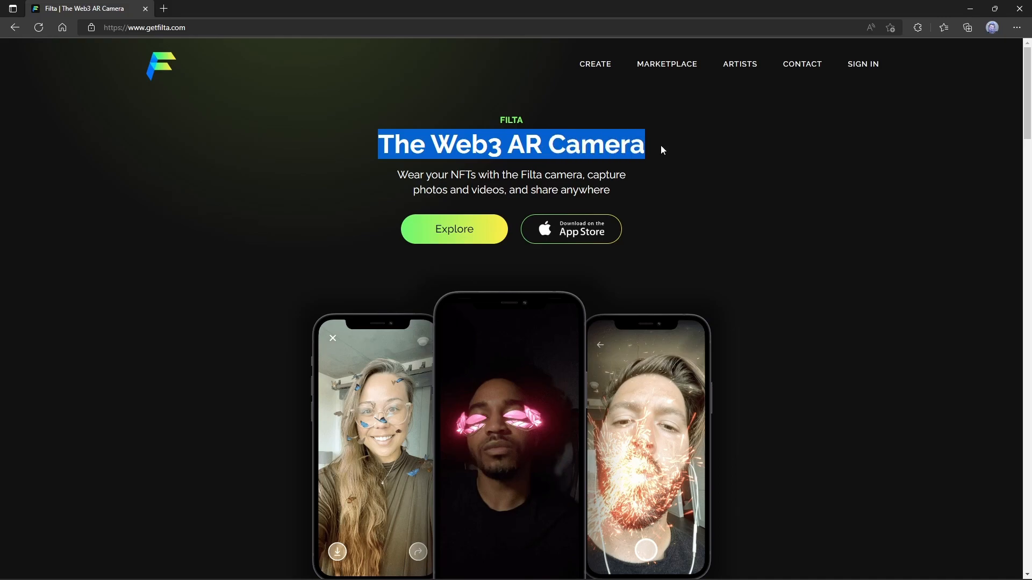
Open the MARKETPLACE page from the getfilta.com header
scroll(381, 387, "down", 5)
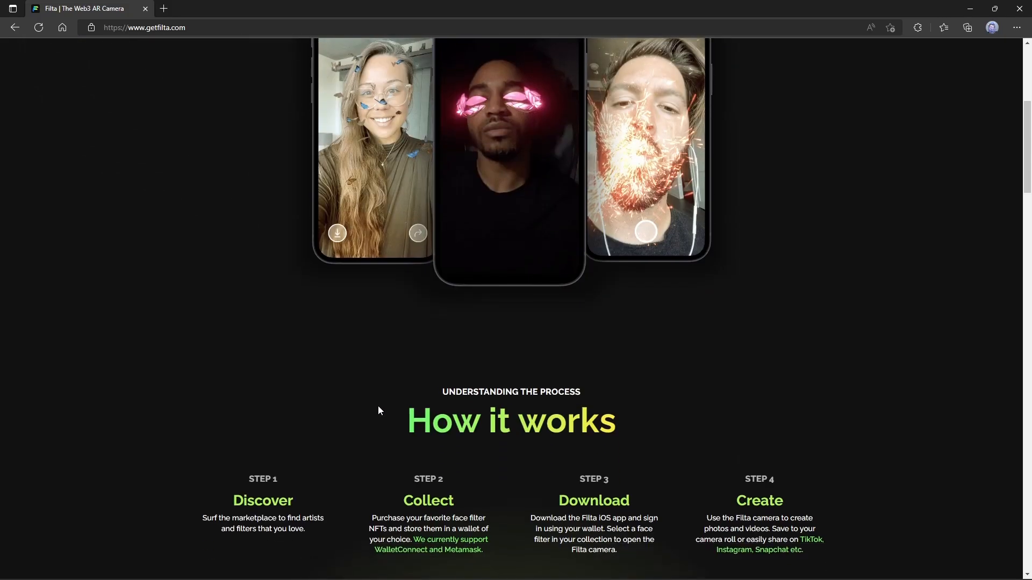
scroll(350, 390, "up", 3)
scroll(349, 390, "down", 1)
scroll(484, 323, "up", 2)
left_click(454, 228)
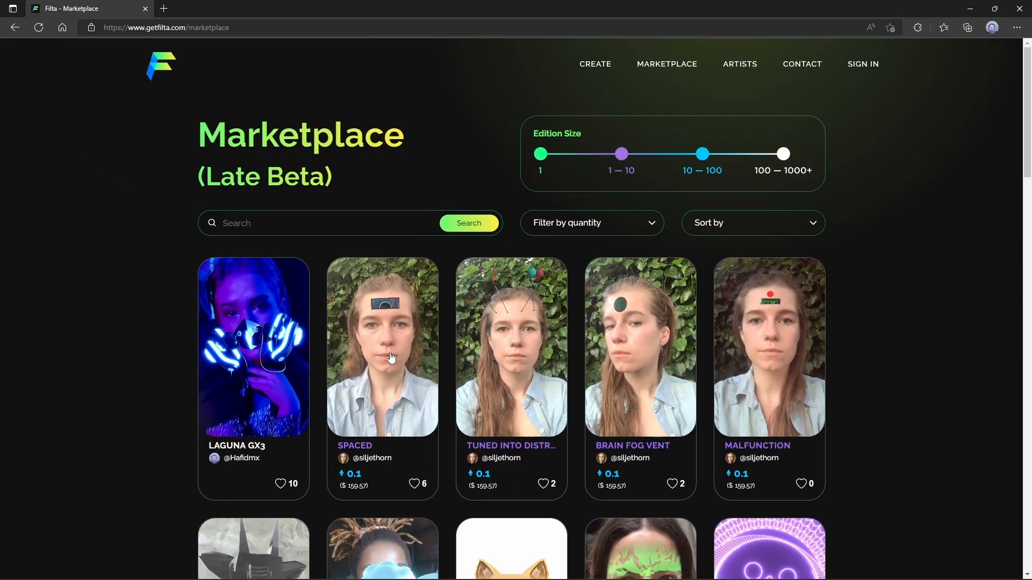
Scroll through the NFT filter listings, including The Doge, then back toward the top
scroll(169, 281, "down", 1)
scroll(376, 344, "down", 2)
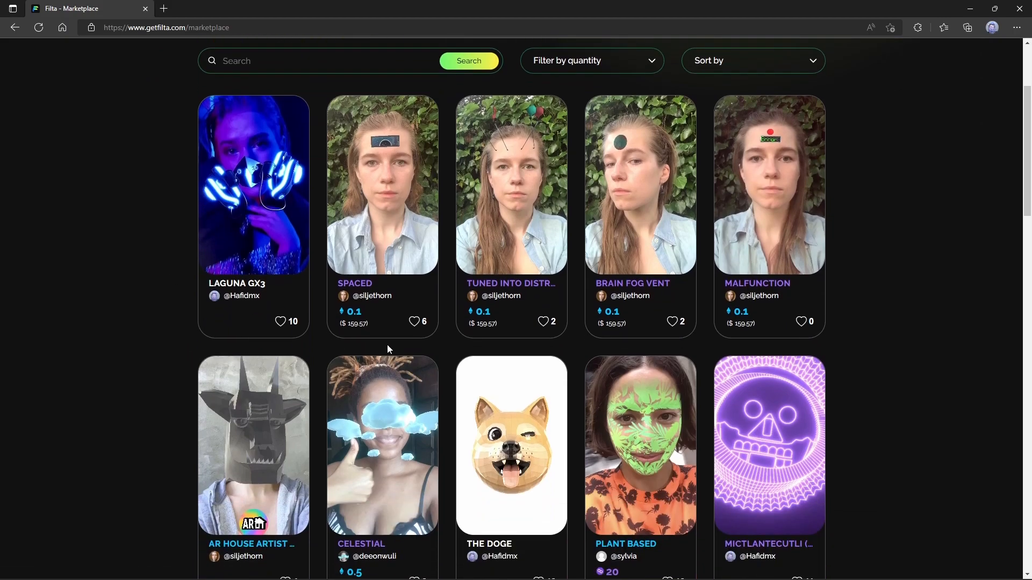
scroll(347, 331, "down", 1)
scroll(660, 430, "down", 1)
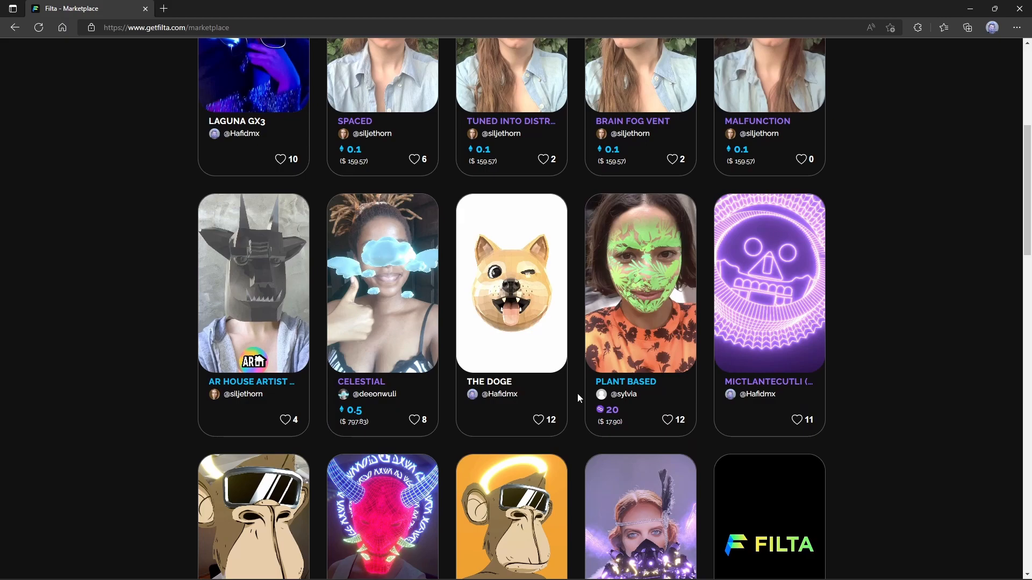
scroll(575, 390, "down", 3)
scroll(575, 388, "down", 3)
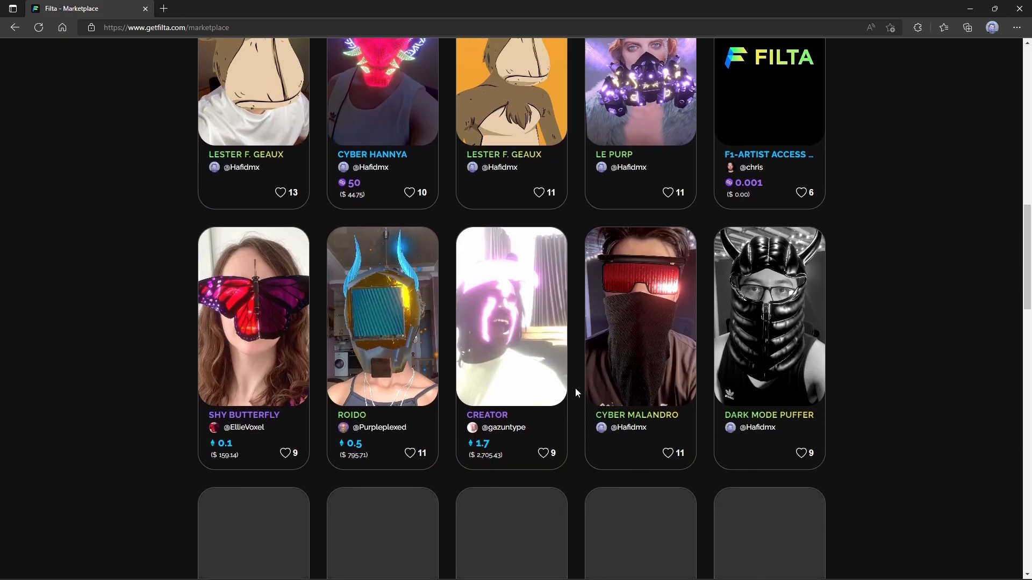
scroll(573, 340, "down", 4)
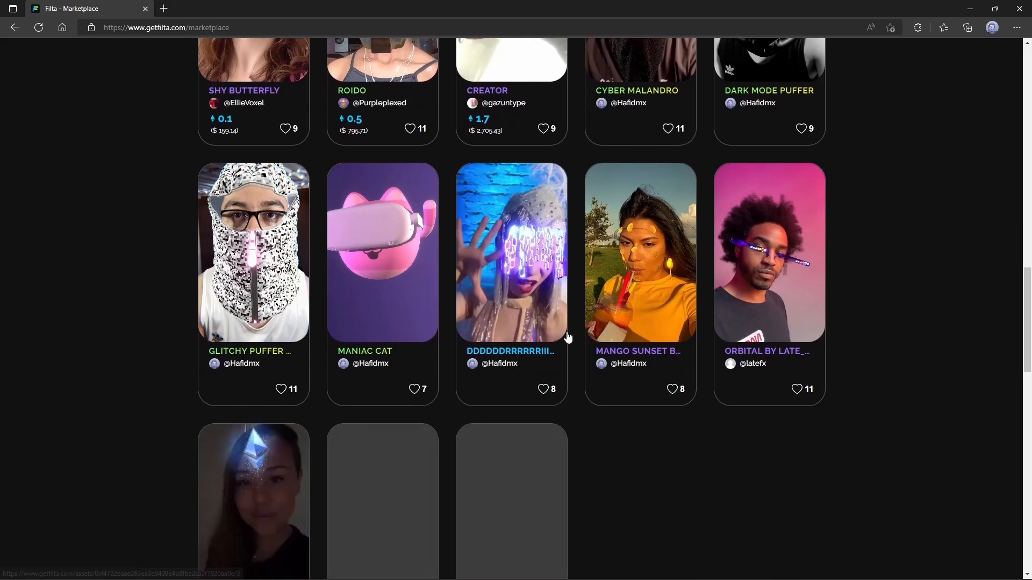
scroll(443, 408, "down", 1)
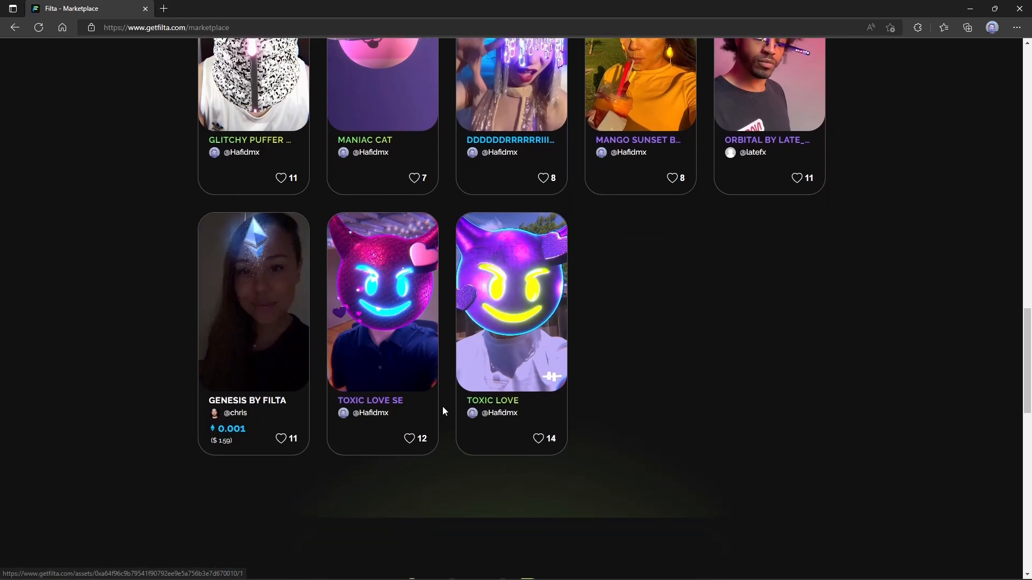
scroll(489, 383, "up", 7)
scroll(490, 381, "up", 8)
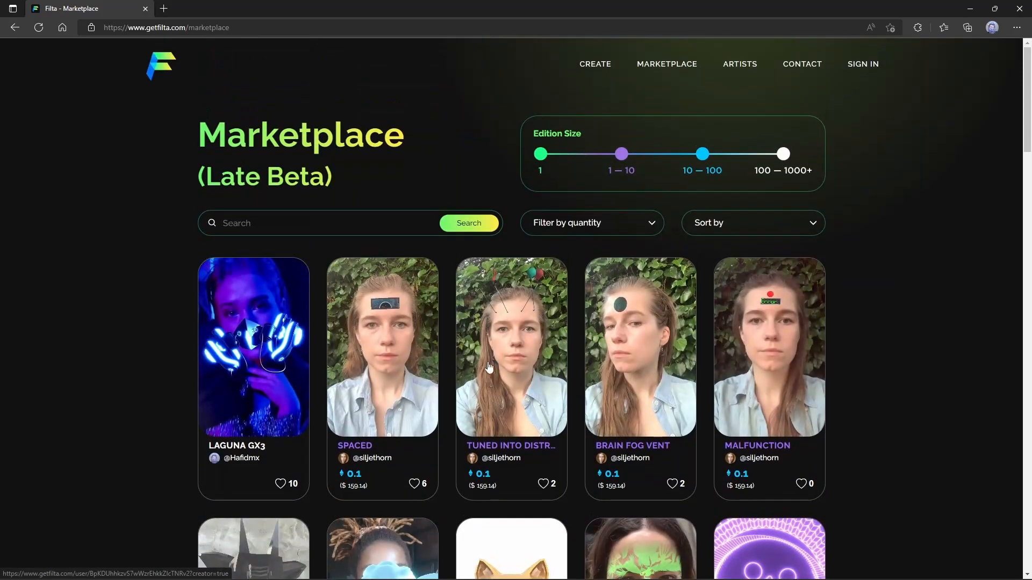